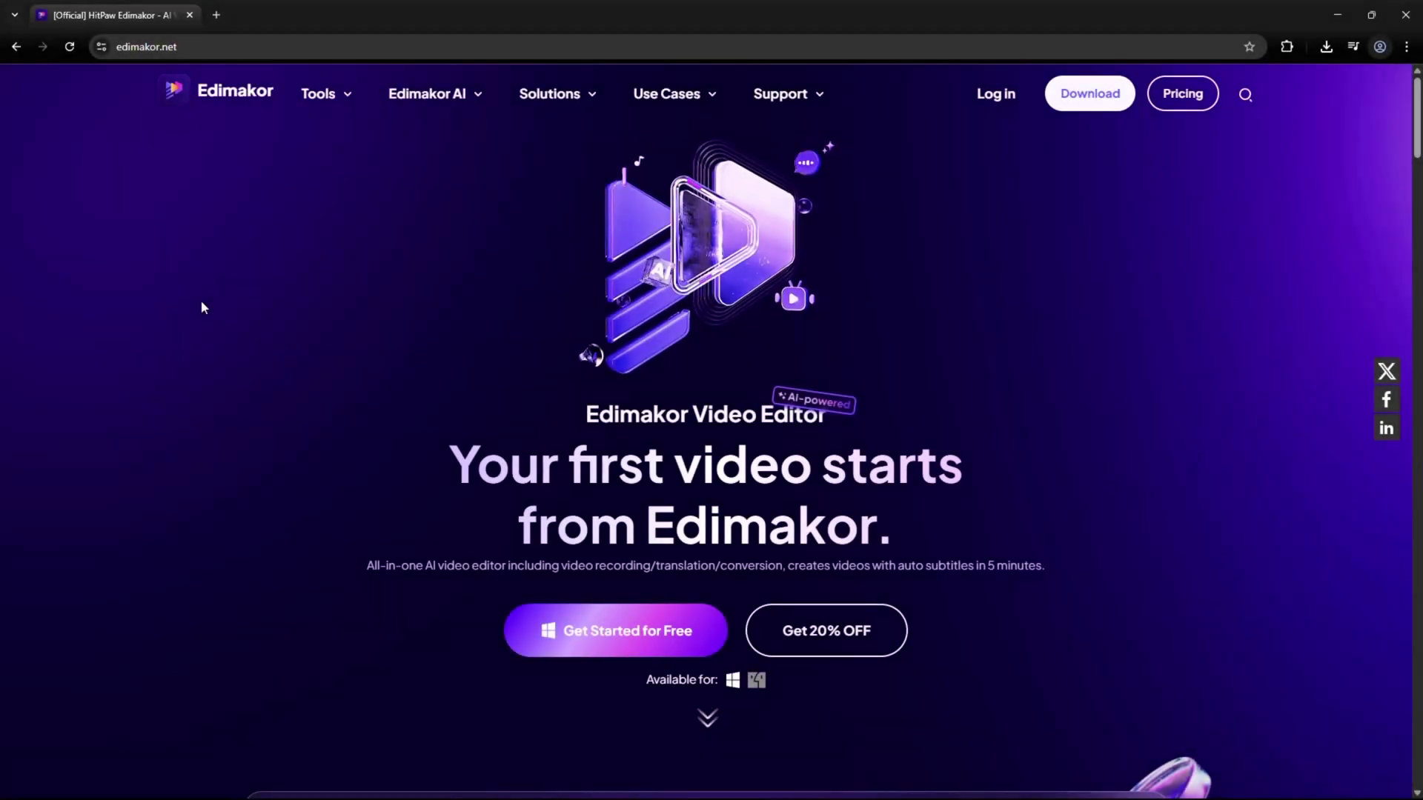
- Scroll down the edimakor.net homepage into the AI feature showcase
{"action": "scroll", "coordinate": [62, 310], "scroll_direction": "down", "scroll_amount": 7}
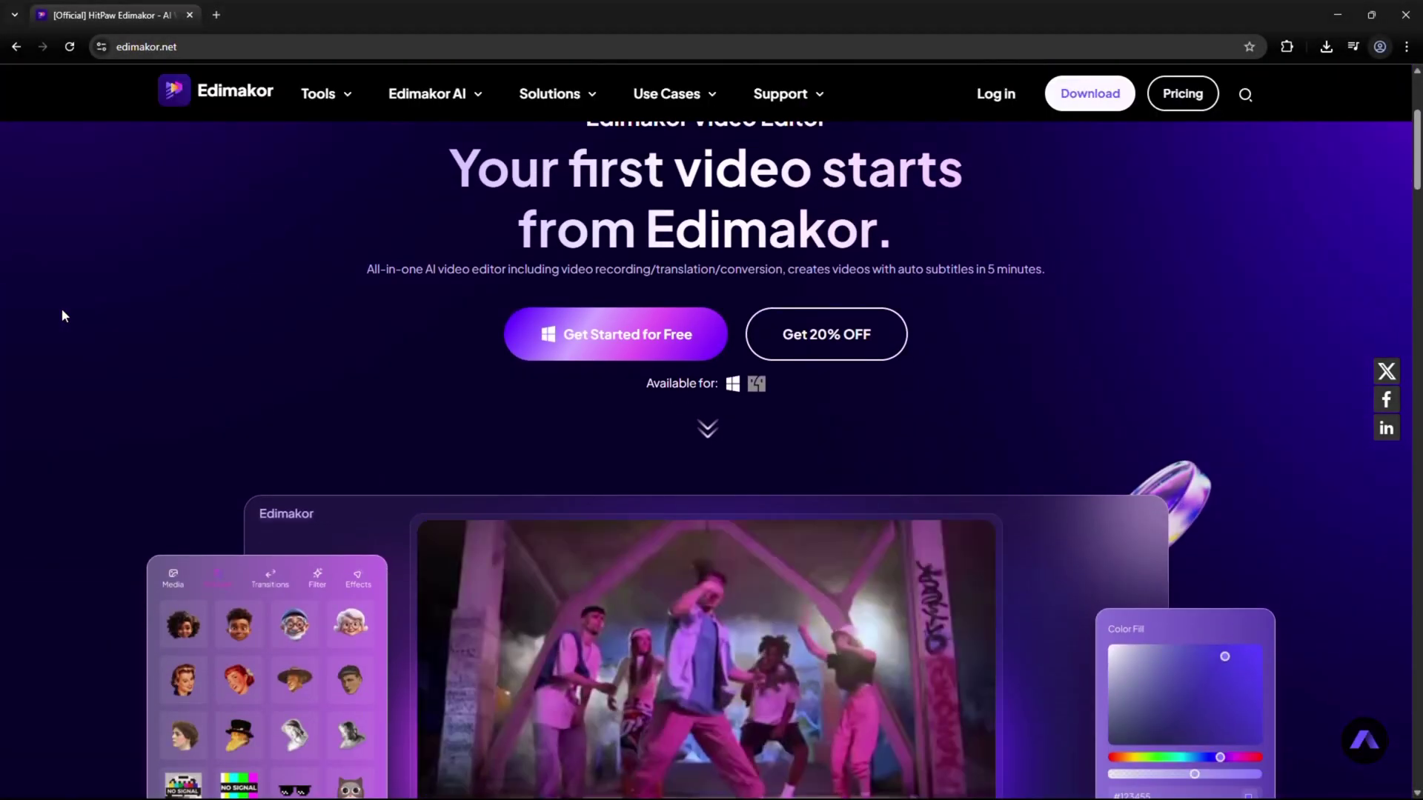
{"action": "scroll", "coordinate": [59, 311], "scroll_direction": "down", "scroll_amount": 3}
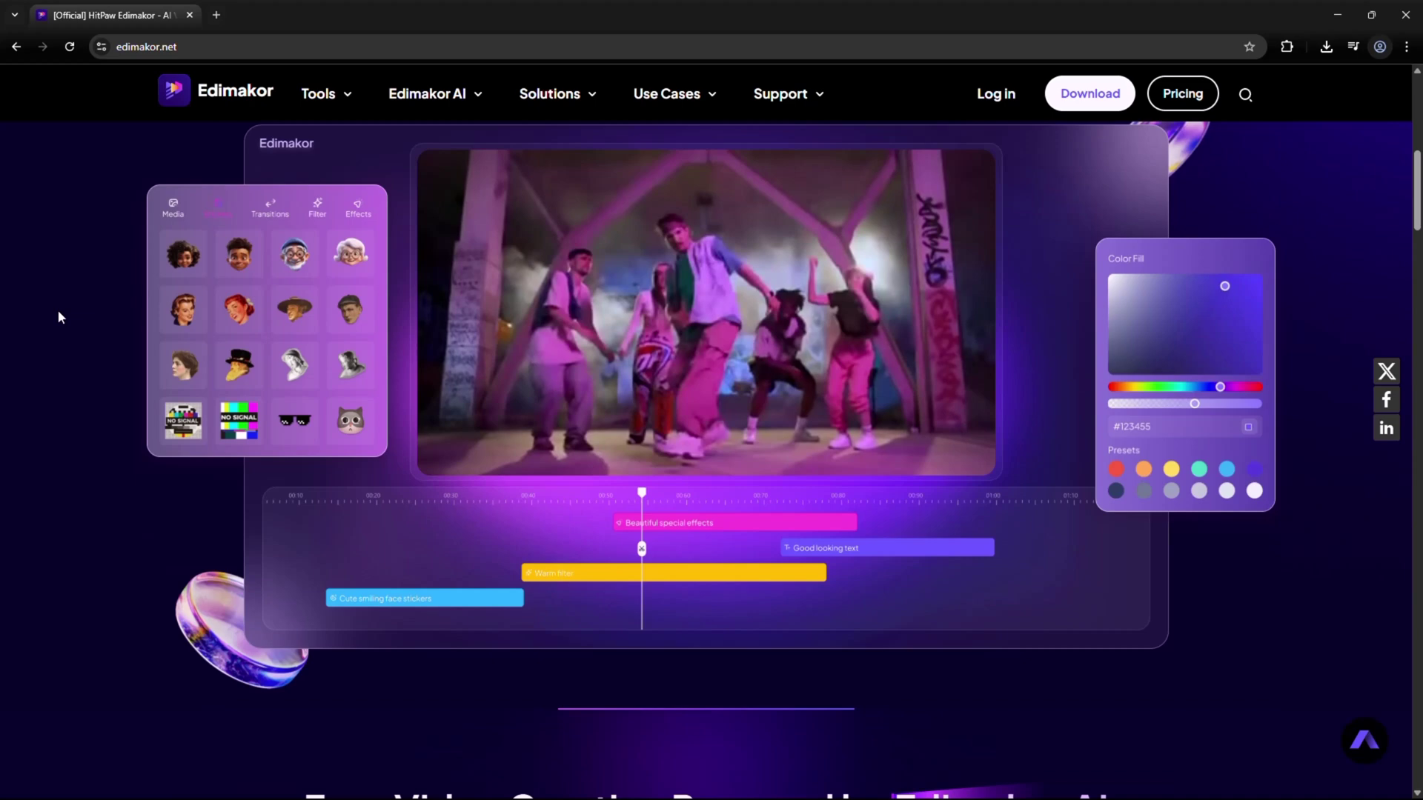
{"action": "scroll", "coordinate": [48, 319], "scroll_direction": "down", "scroll_amount": 4}
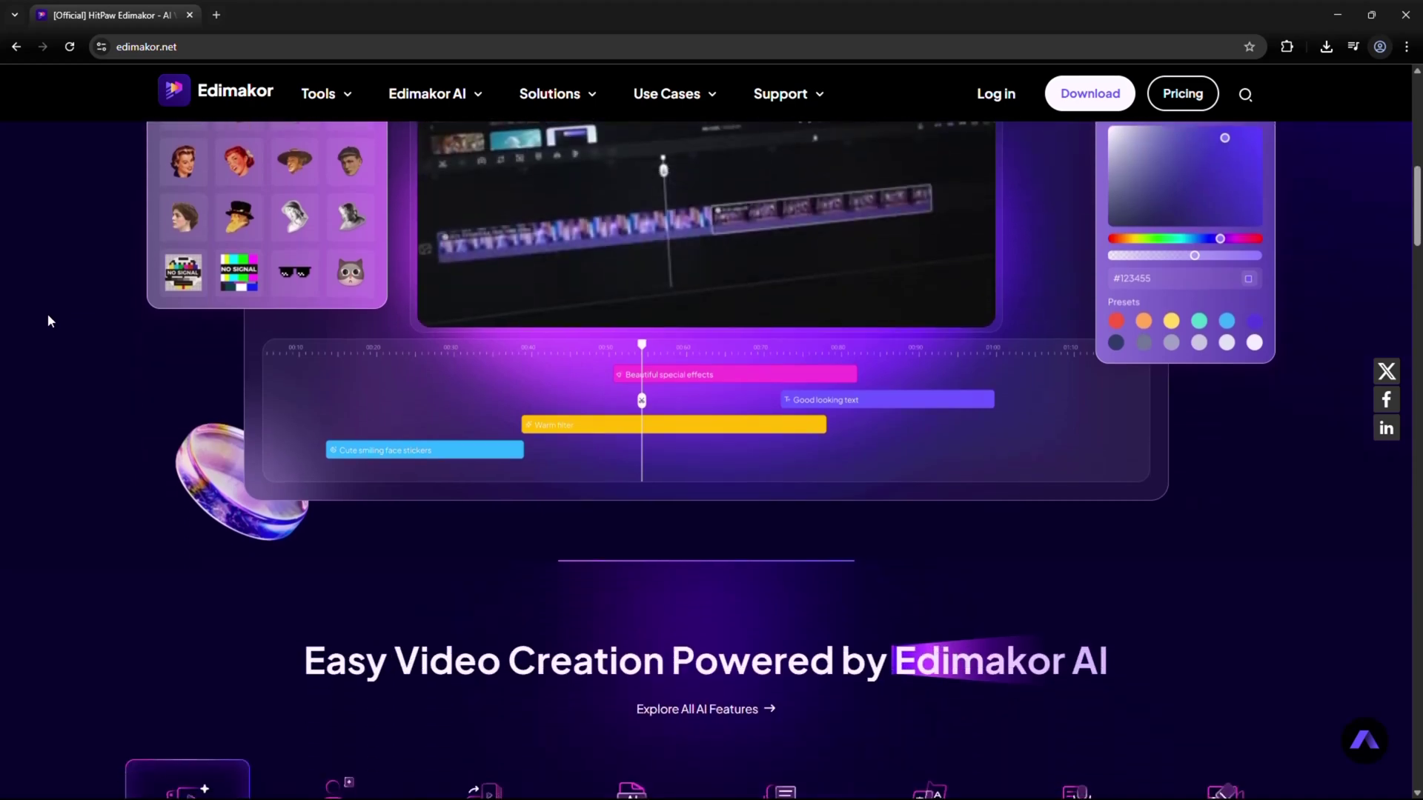
{"action": "scroll", "coordinate": [48, 317], "scroll_direction": "down", "scroll_amount": 2}
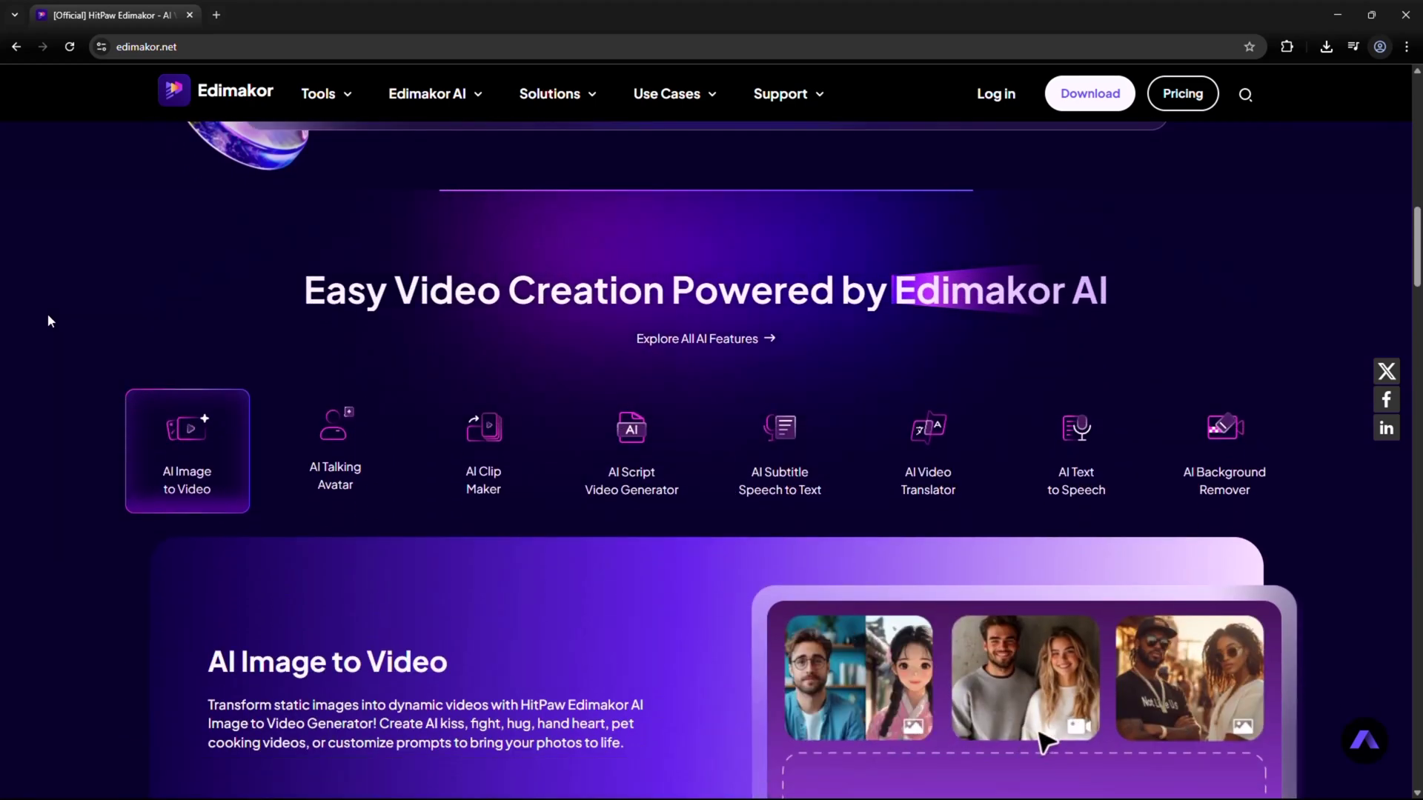
{"action": "scroll", "coordinate": [48, 317], "scroll_direction": "down", "scroll_amount": 2}
{"action": "scroll", "coordinate": [48, 320], "scroll_direction": "down", "scroll_amount": 1}
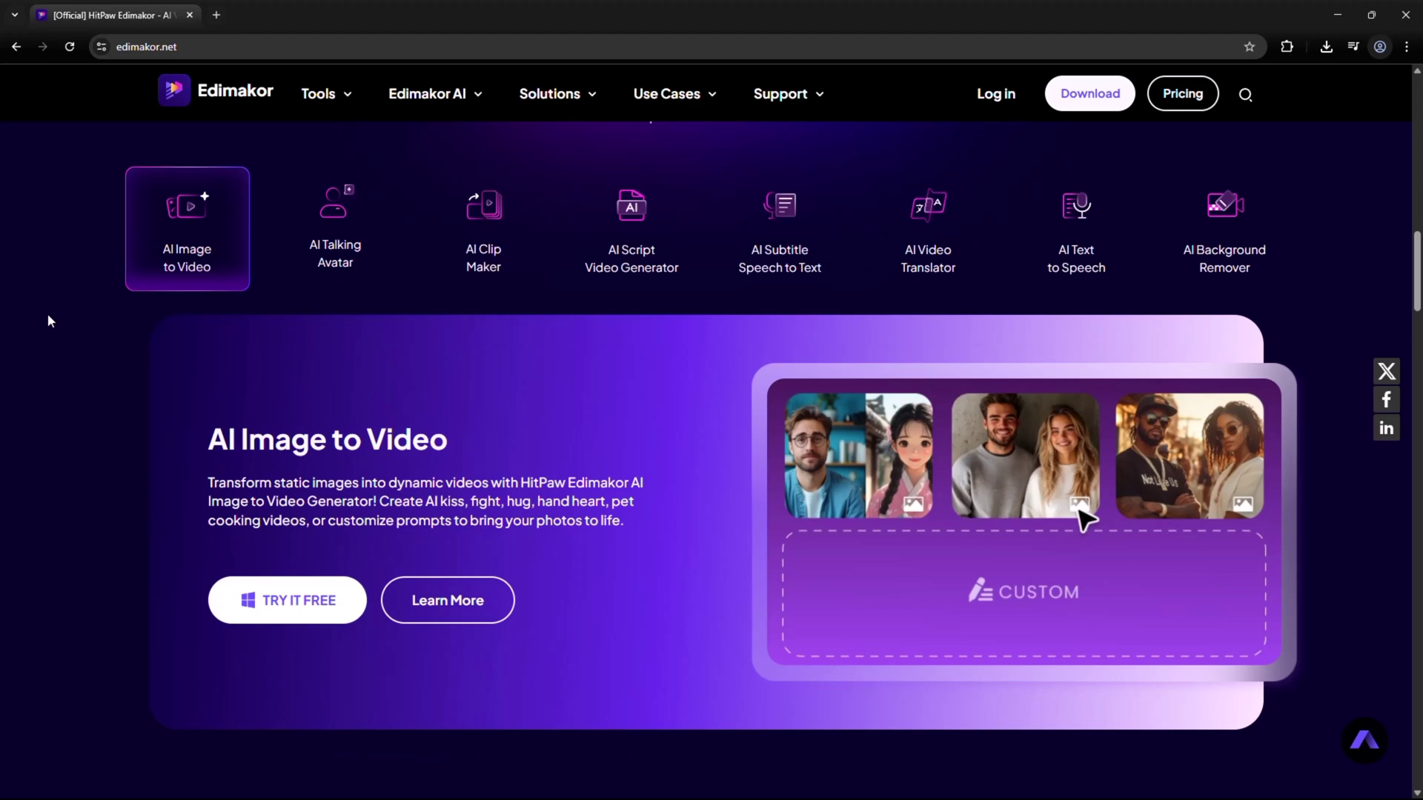
- Browse the AI feature tabs, including AI Background Remover, and continue down to the stock assets section
{"action": "mouse_move", "coordinate": [476, 229]}
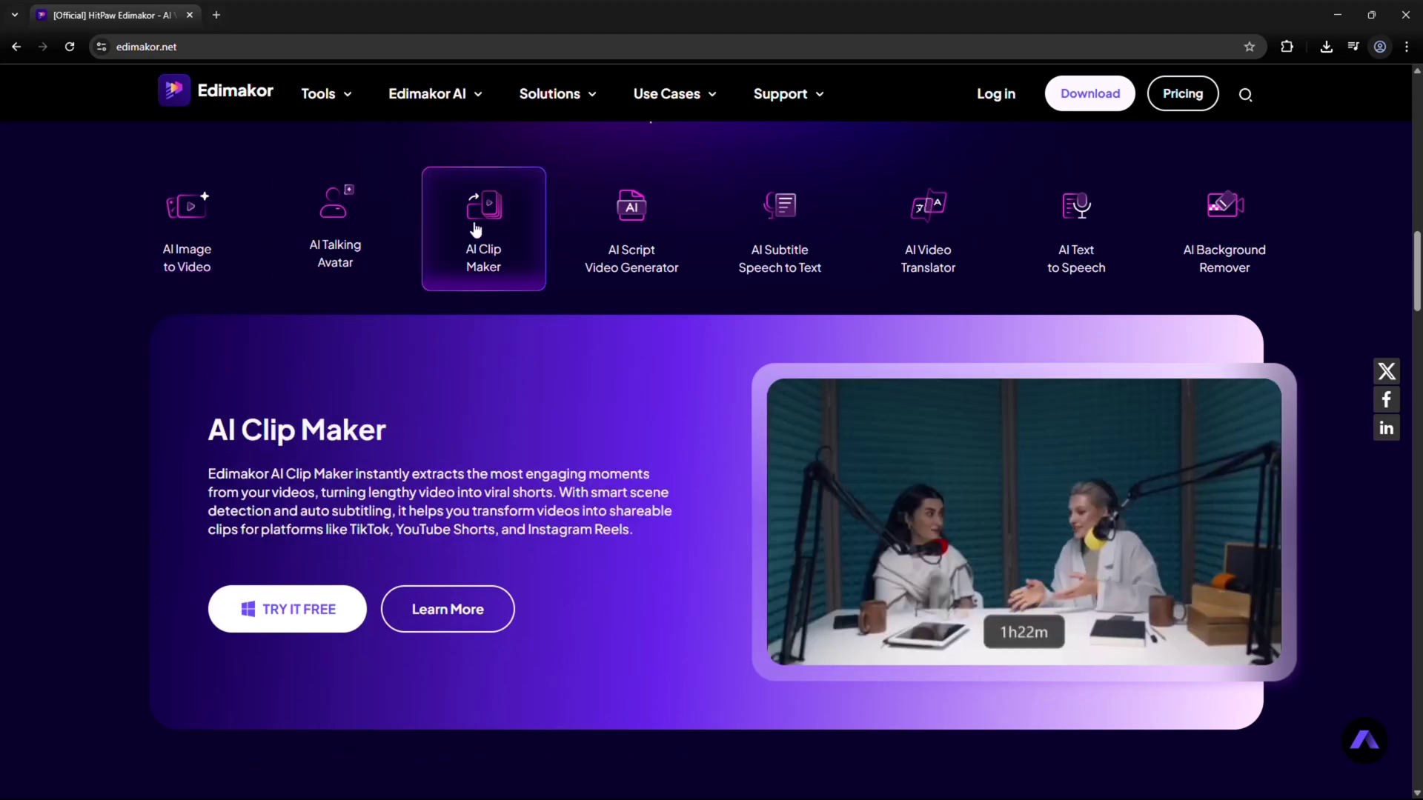
{"action": "mouse_move", "coordinate": [659, 224]}
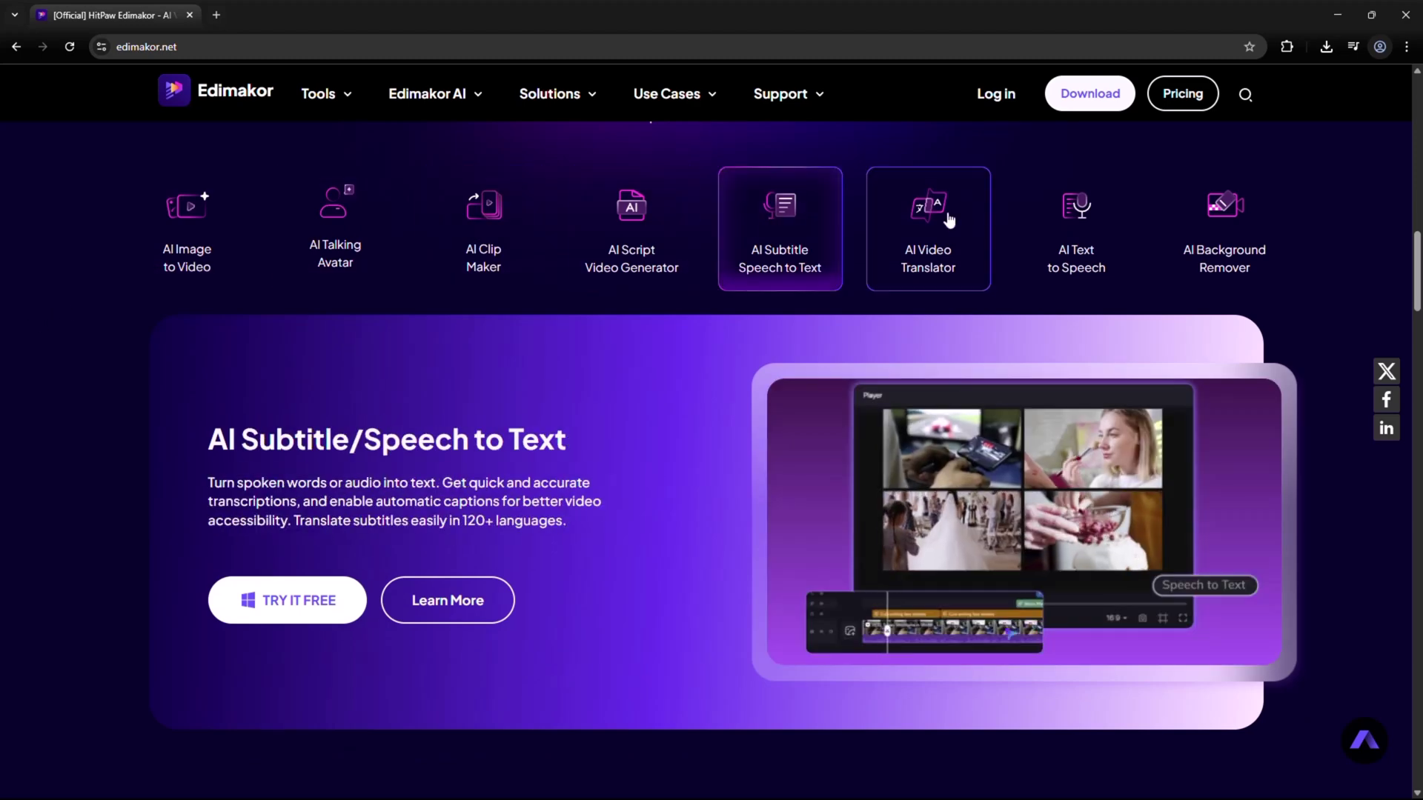
{"action": "mouse_move", "coordinate": [1223, 242]}
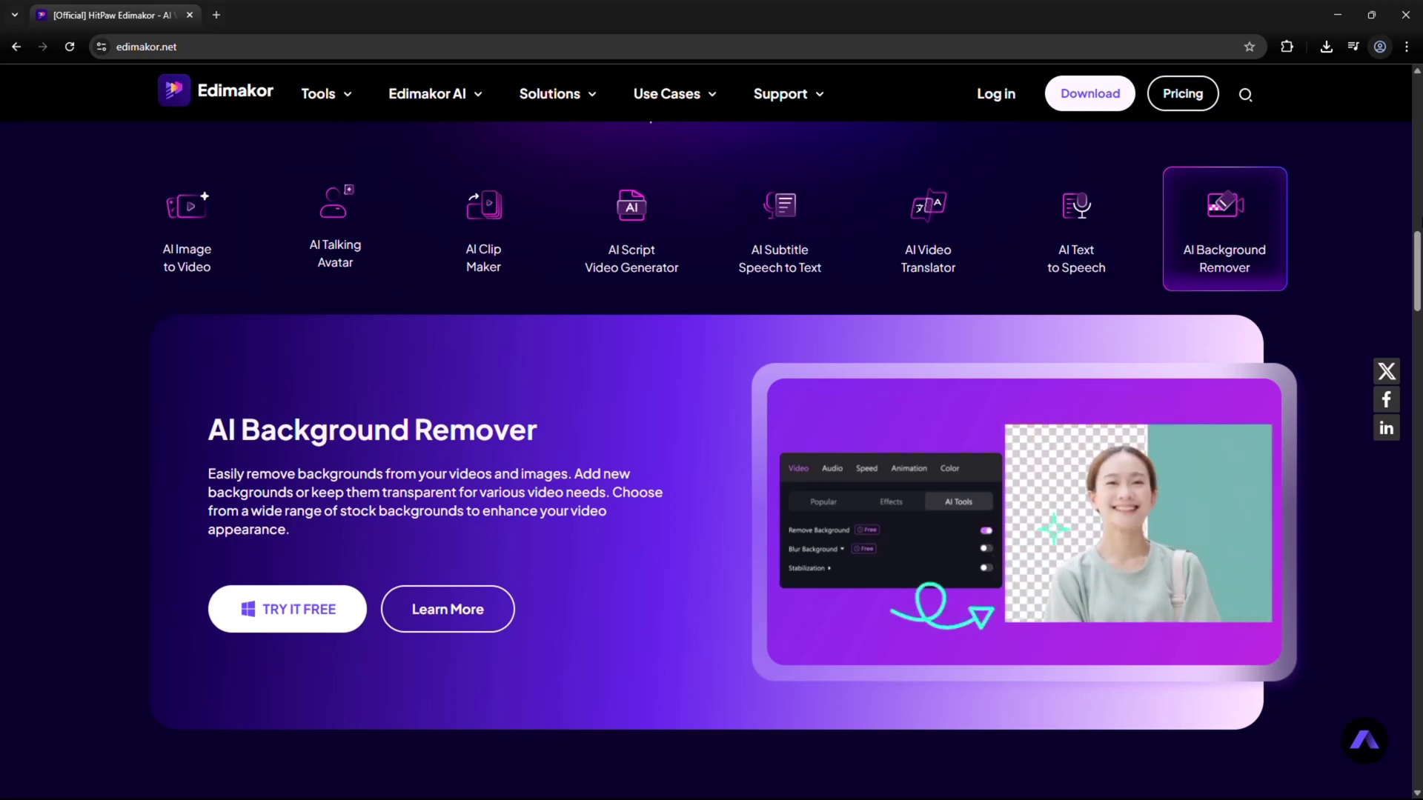
{"action": "scroll", "coordinate": [4, 298], "scroll_direction": "down", "scroll_amount": 3}
{"action": "scroll", "coordinate": [34, 292], "scroll_direction": "down", "scroll_amount": 6}
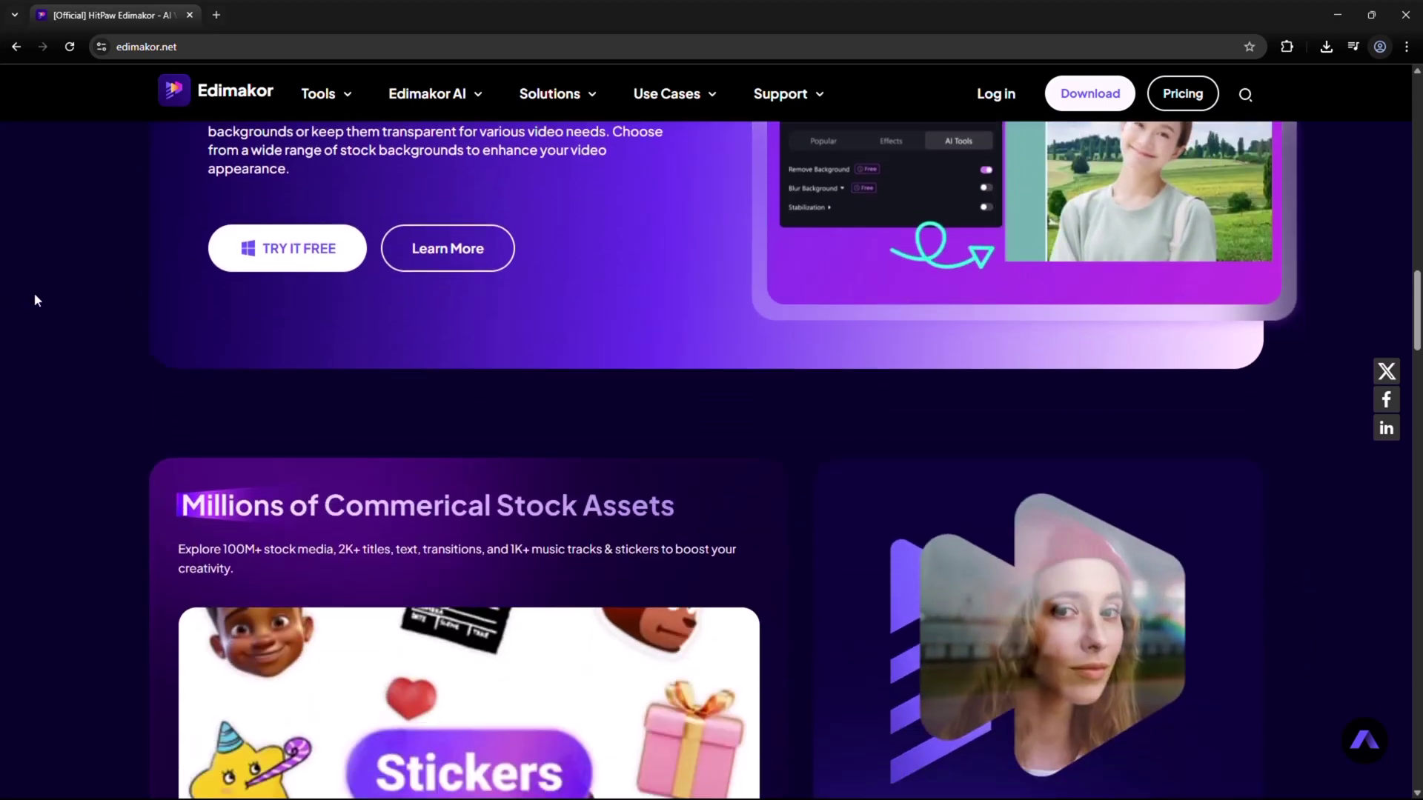
{"action": "scroll", "coordinate": [53, 297], "scroll_direction": "down", "scroll_amount": 1}
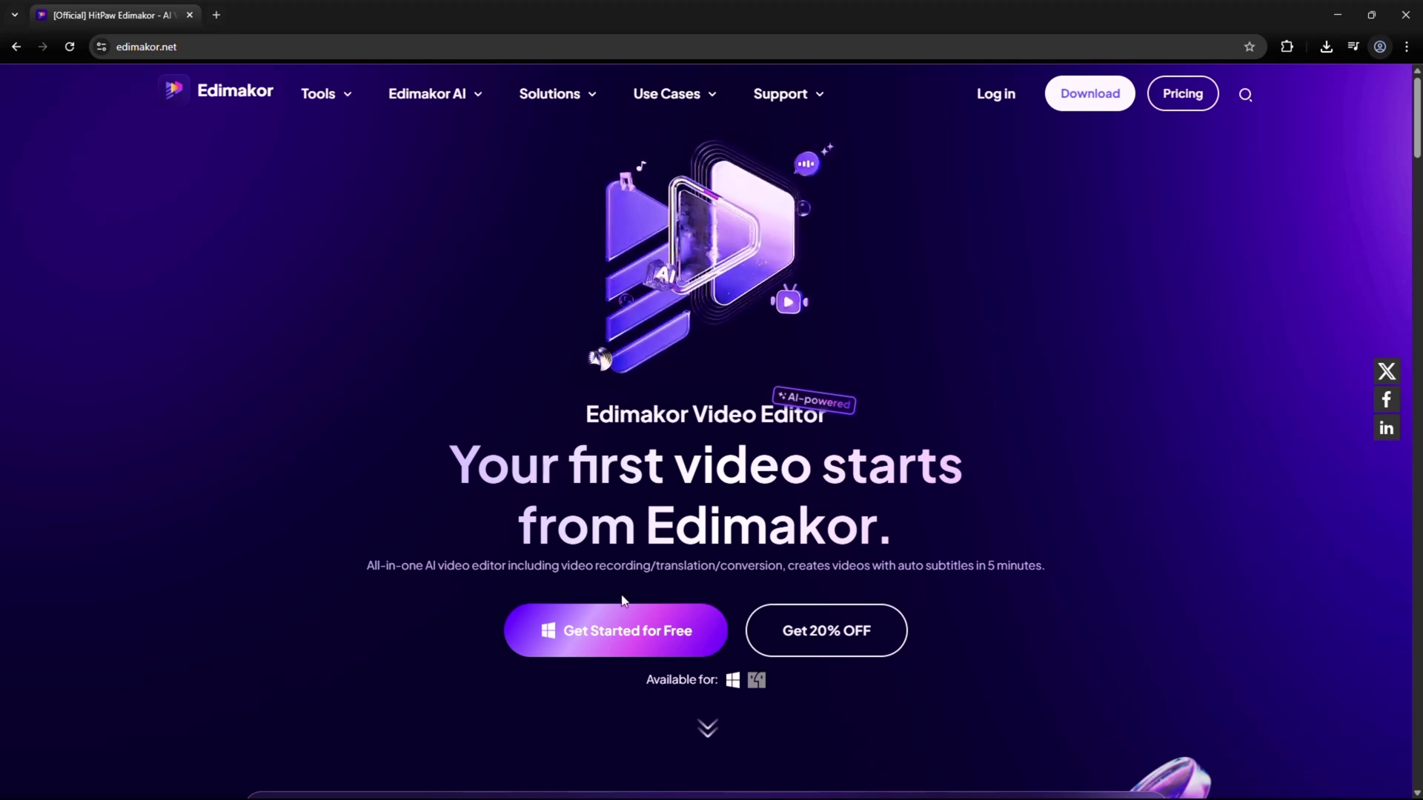
- Download the free Edimakor installer with "Get Started for Free"
{"action": "left_click", "coordinate": [615, 629]}
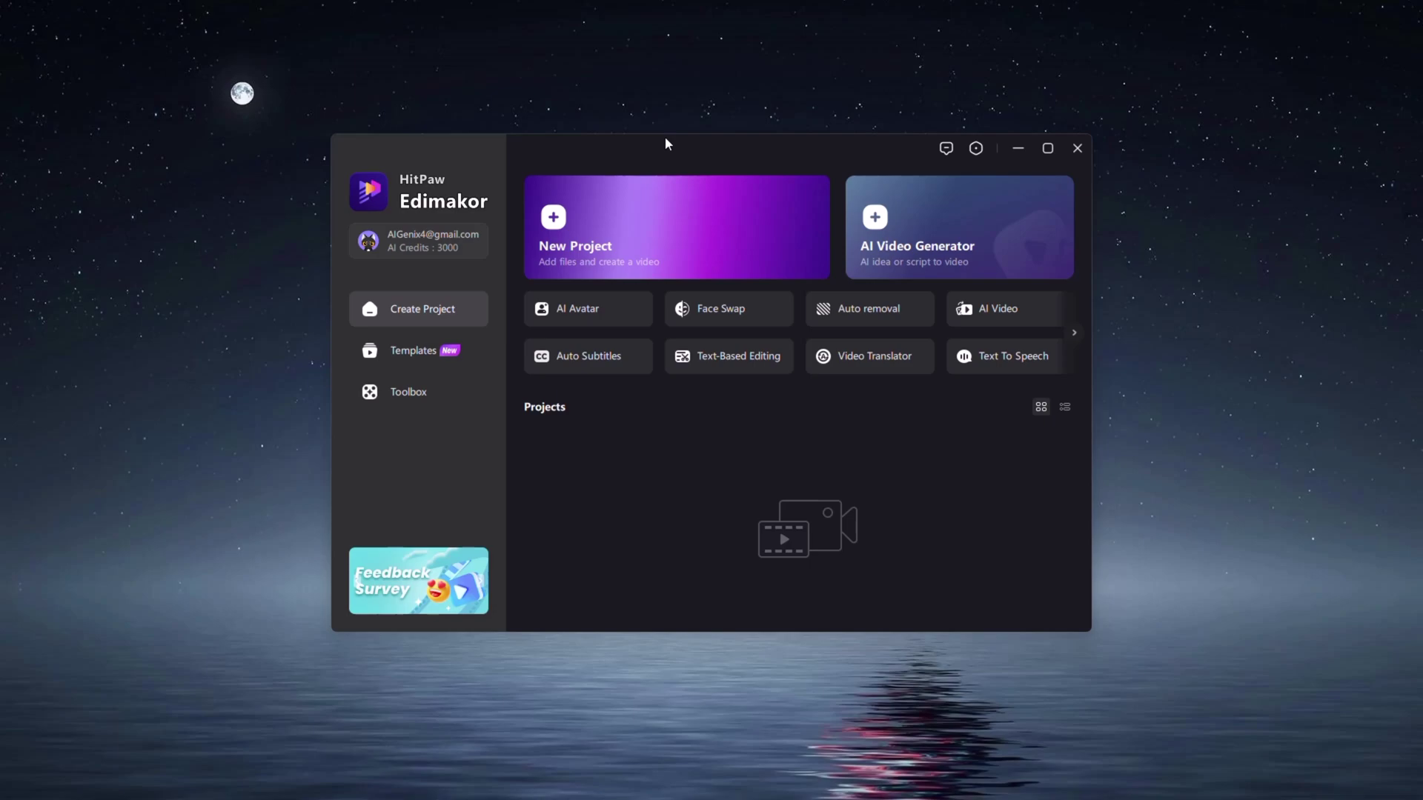
- Create a new project, import the 4:52 iPhone unlocker video and drag it onto the timeline
{"action": "left_click", "coordinate": [704, 197]}
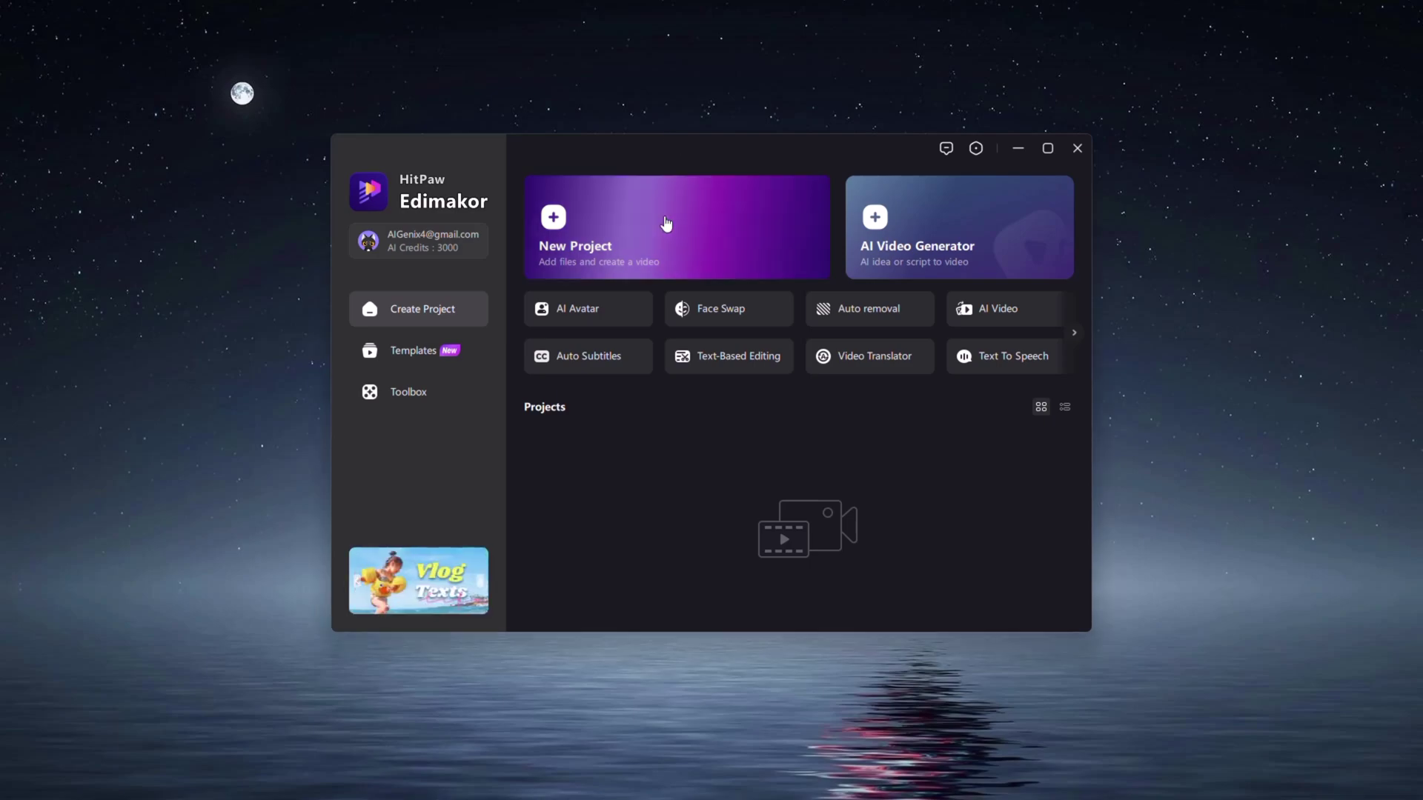
{"action": "left_click", "coordinate": [1215, 246]}
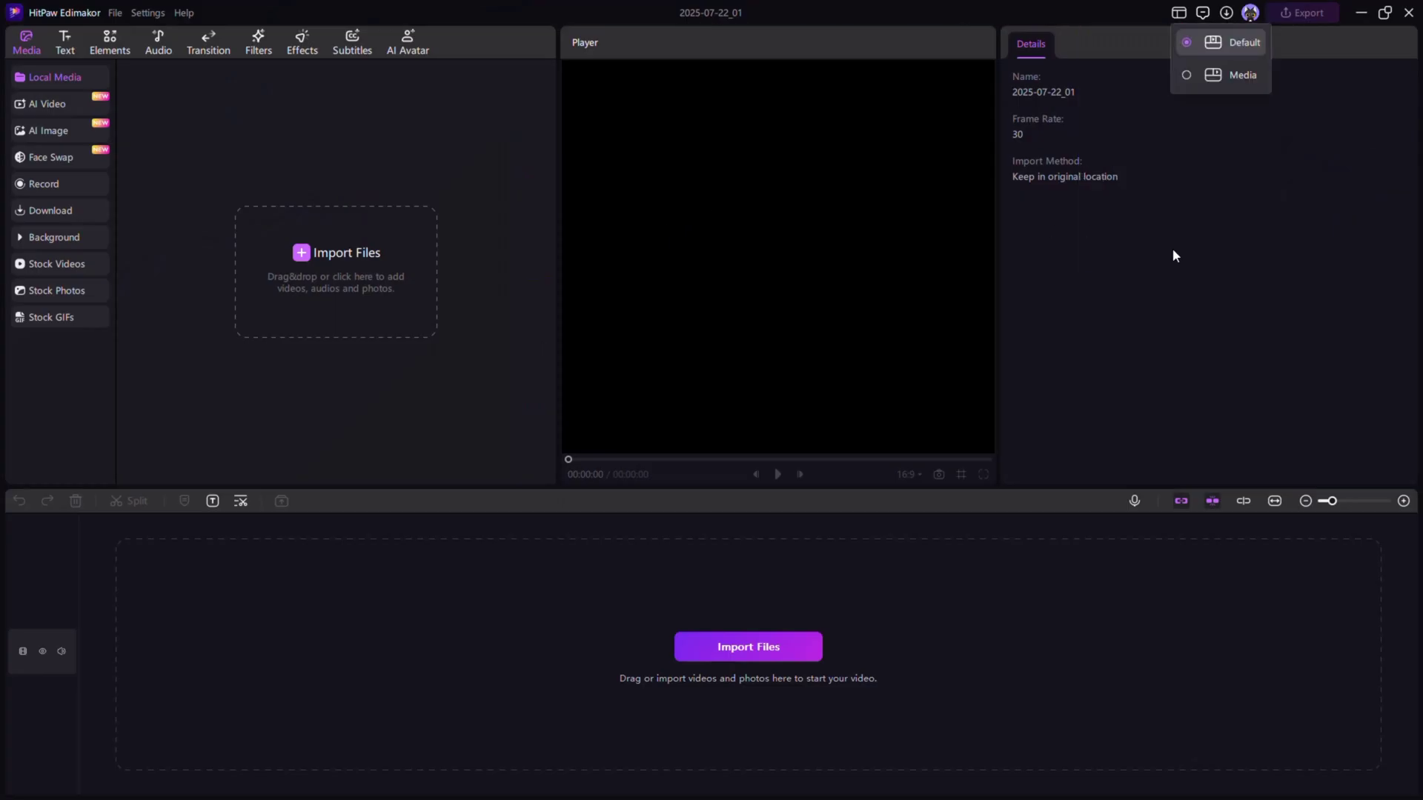
{"action": "left_click", "coordinate": [346, 271]}
{"action": "left_click", "coordinate": [736, 470]}
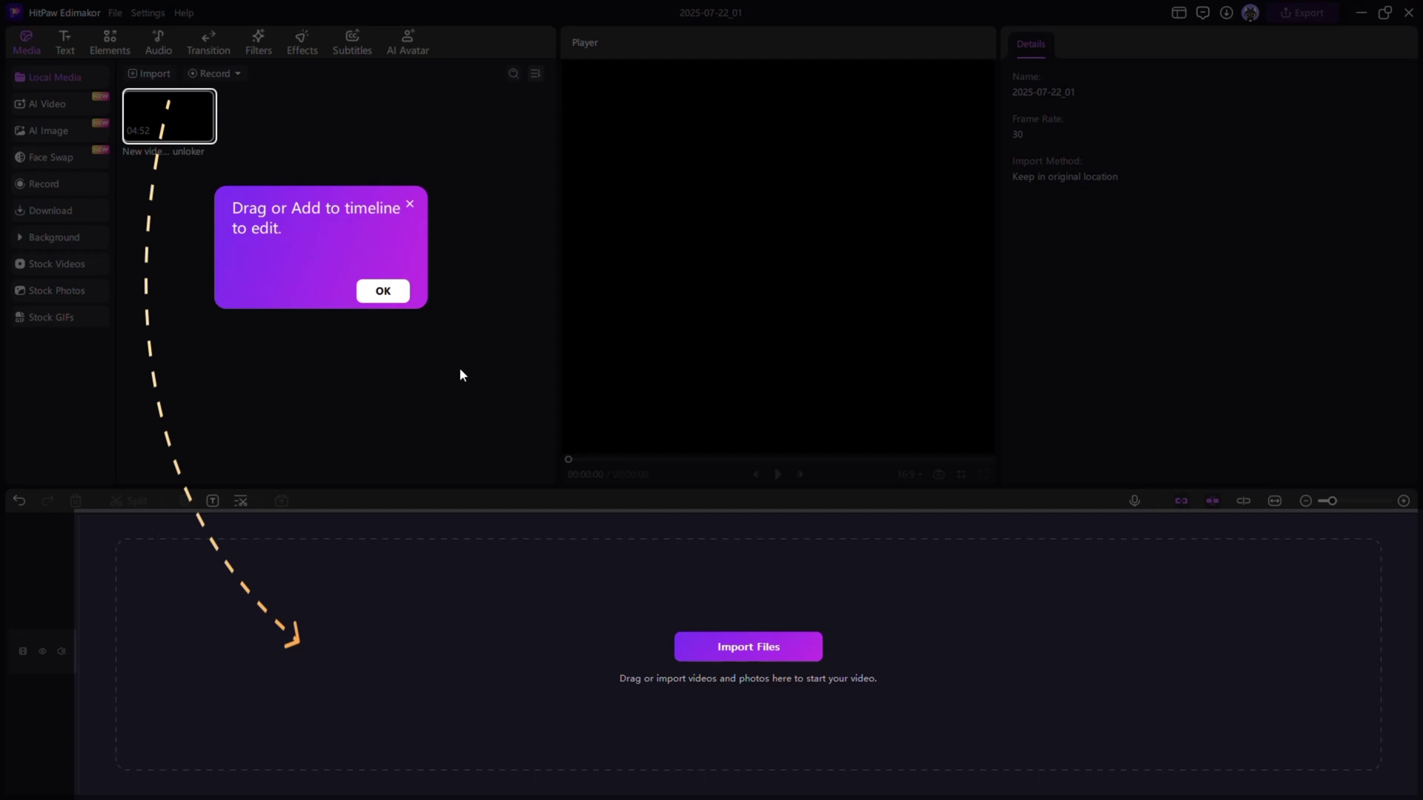
{"action": "left_click", "coordinate": [382, 292]}
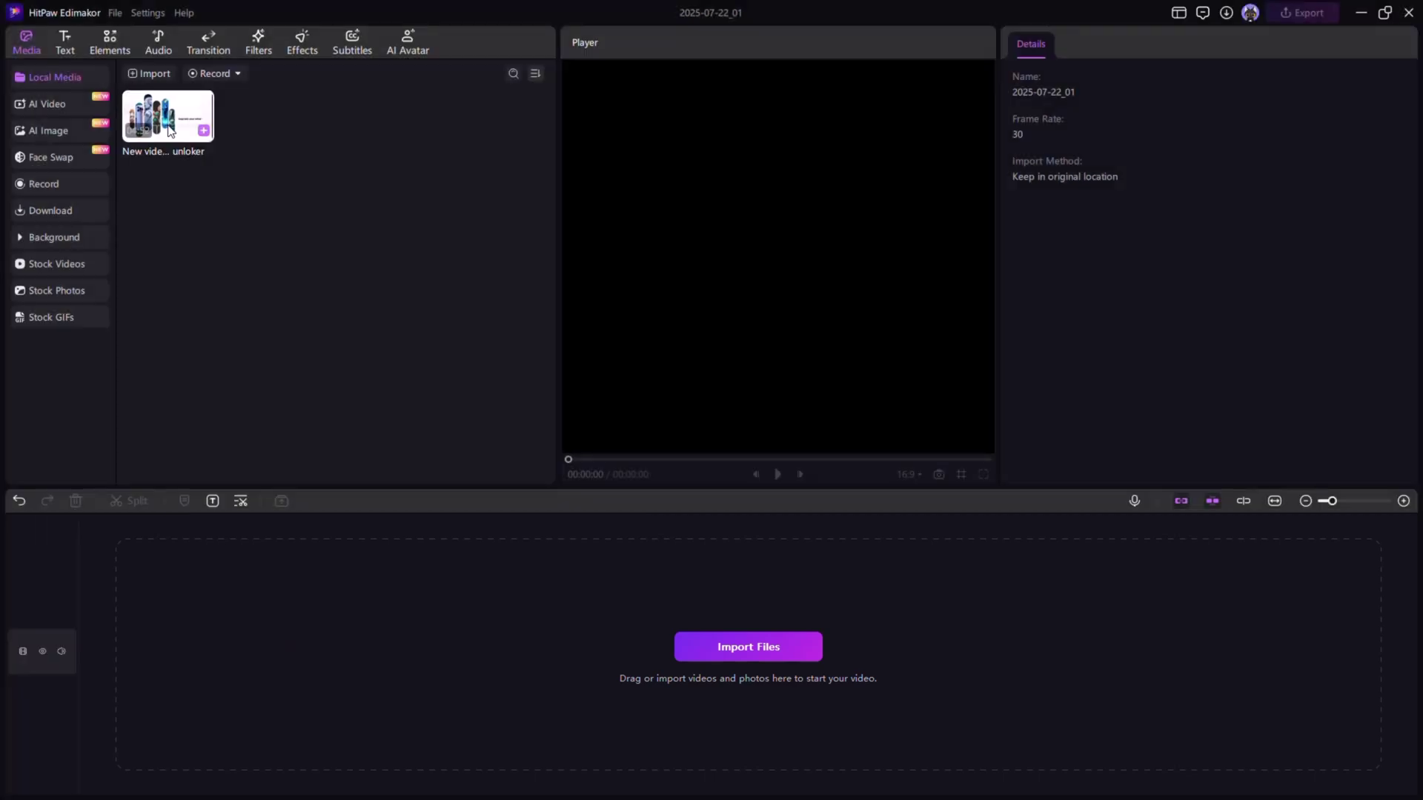
{"action": "left_click_drag", "start_coordinate": [170, 131], "coordinate": [126, 605]}
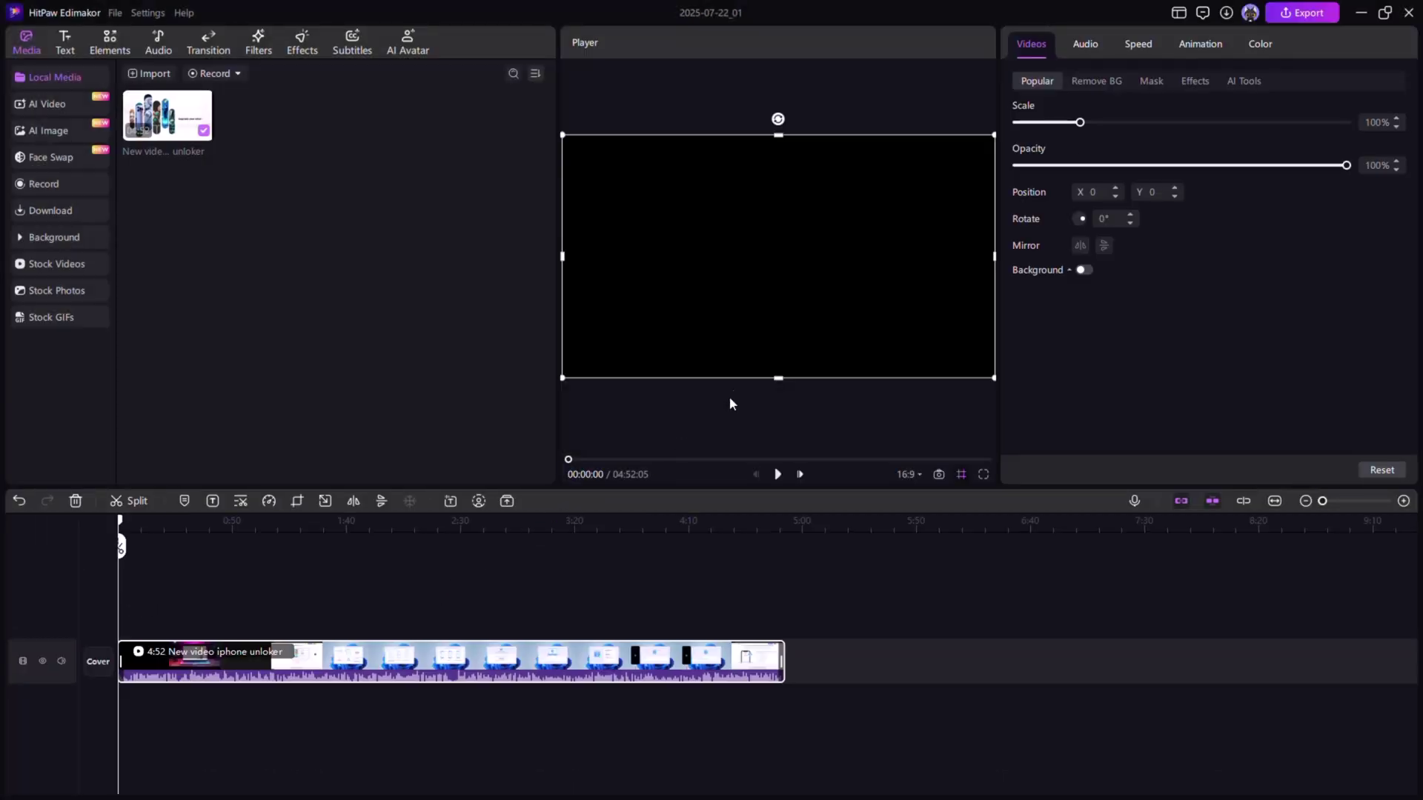
- Auto-generate subtitles from the video's speech with Auto Subtitling
{"action": "left_click", "coordinate": [357, 45]}
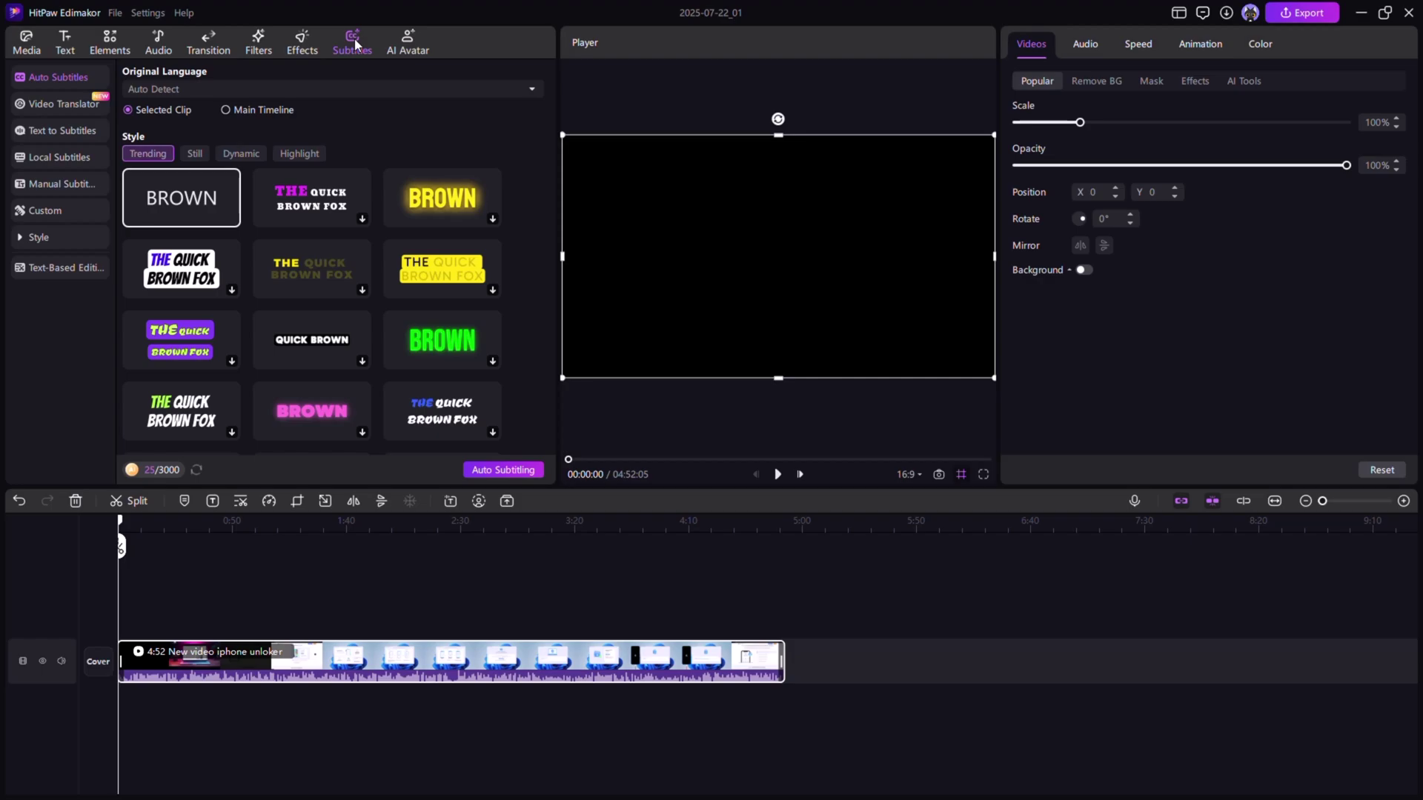
{"action": "left_click", "coordinate": [501, 471]}
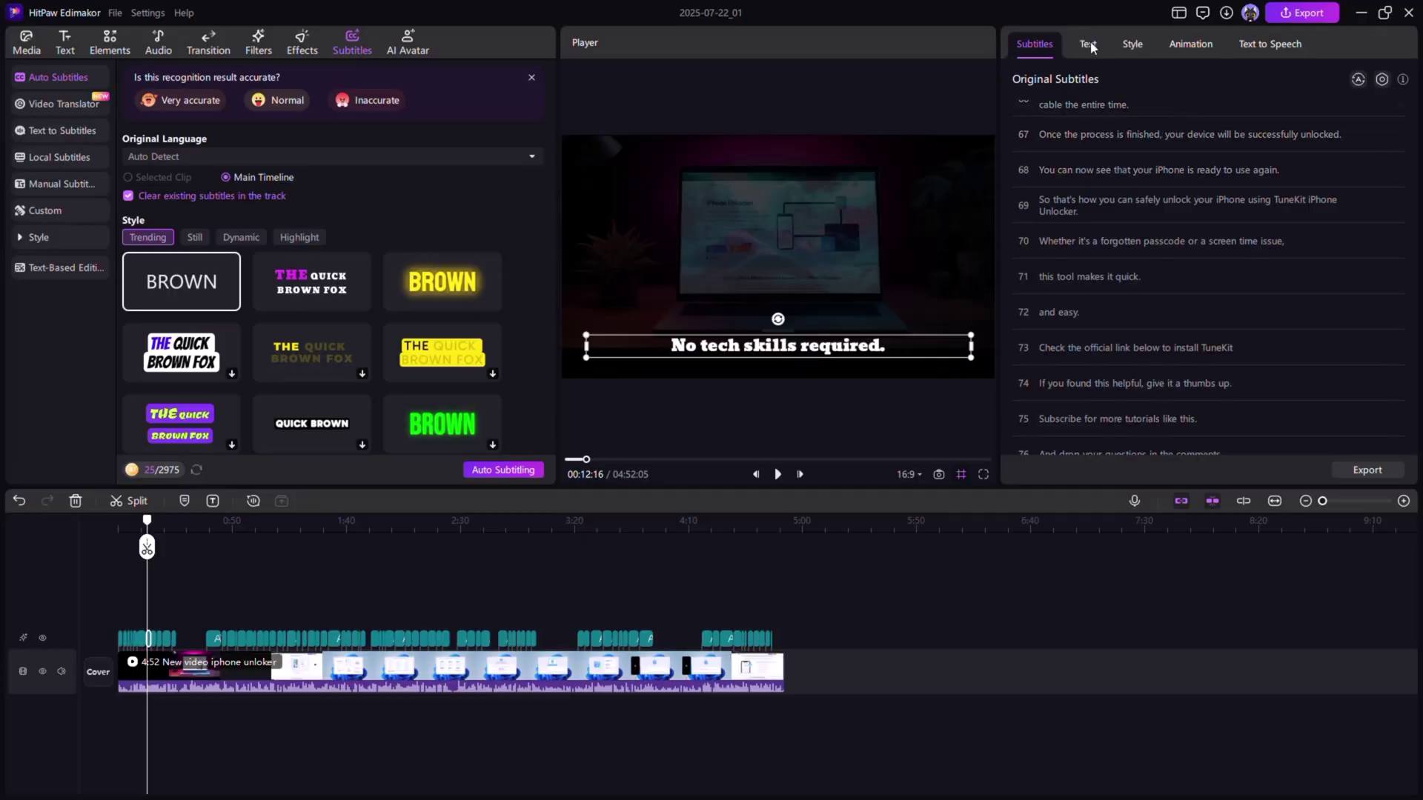
{"action": "scroll", "coordinate": [1135, 242], "scroll_direction": "down", "scroll_amount": 1}
{"action": "scroll", "coordinate": [1135, 242], "scroll_direction": "up", "scroll_amount": 15}
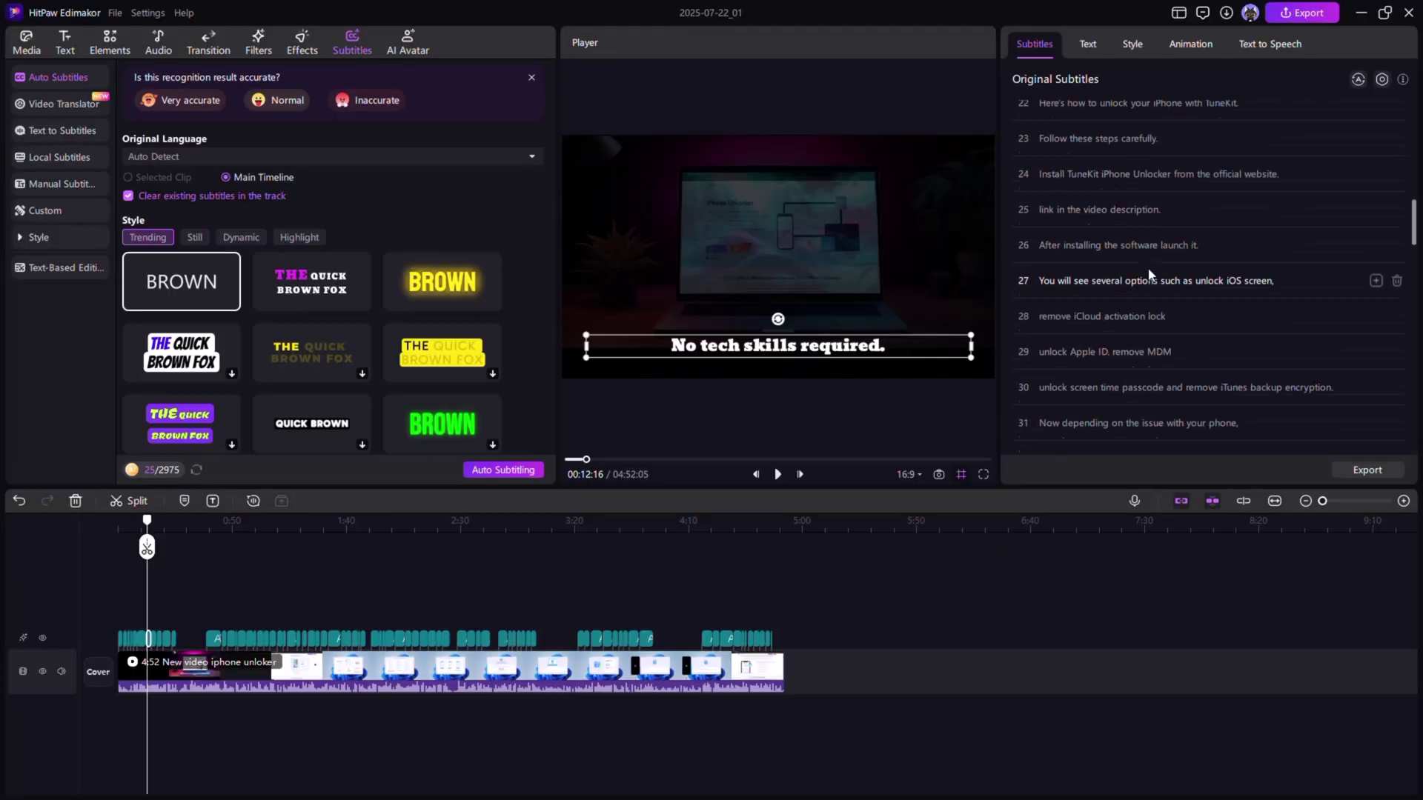
{"action": "scroll", "coordinate": [1150, 276], "scroll_direction": "up", "scroll_amount": 10}
- Apply the yellow BROWN text preset to the subtitles and set their Scale to 300%
{"action": "left_click", "coordinate": [1091, 37]}
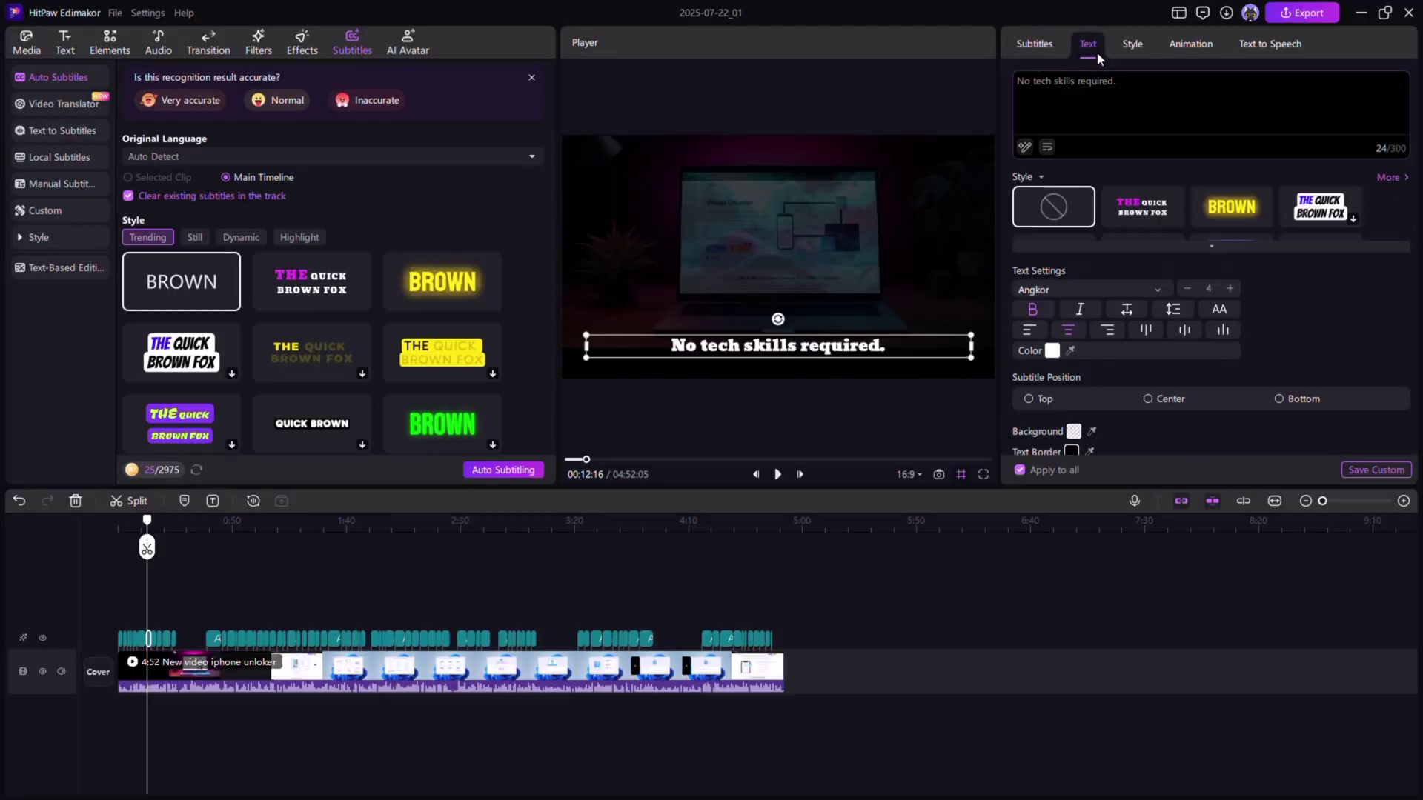
{"action": "left_click", "coordinate": [1174, 215]}
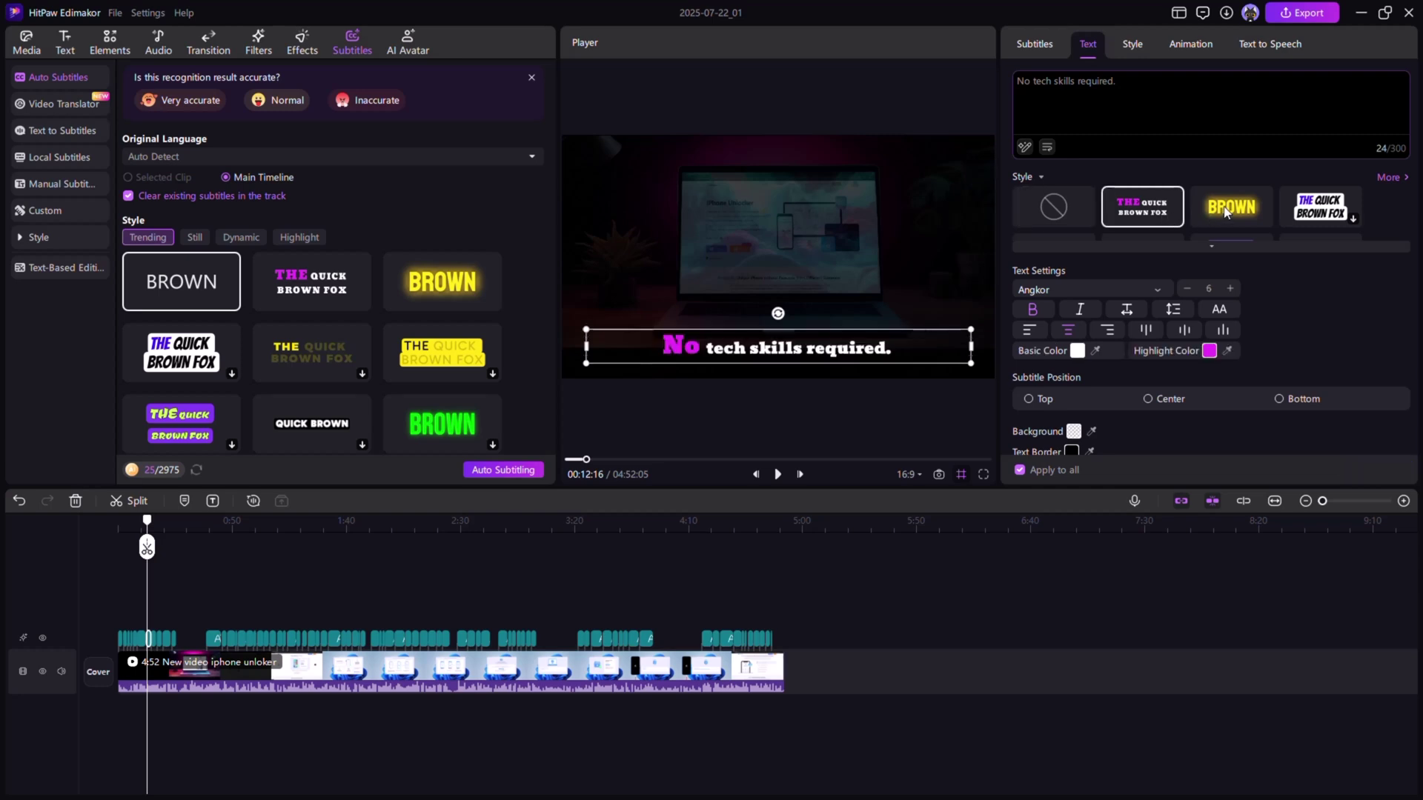
{"action": "left_click", "coordinate": [1227, 211]}
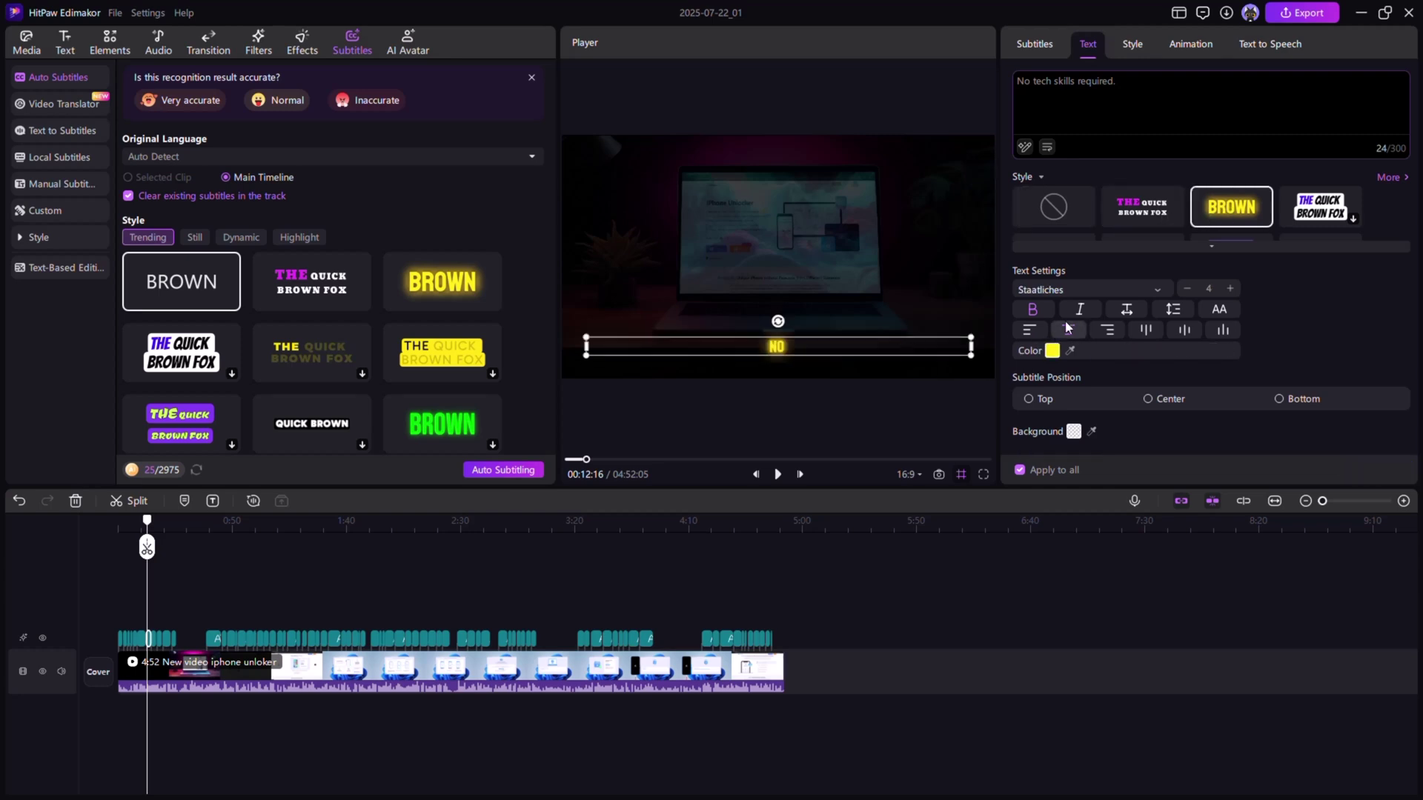
{"action": "scroll", "coordinate": [1103, 371], "scroll_direction": "down", "scroll_amount": 3}
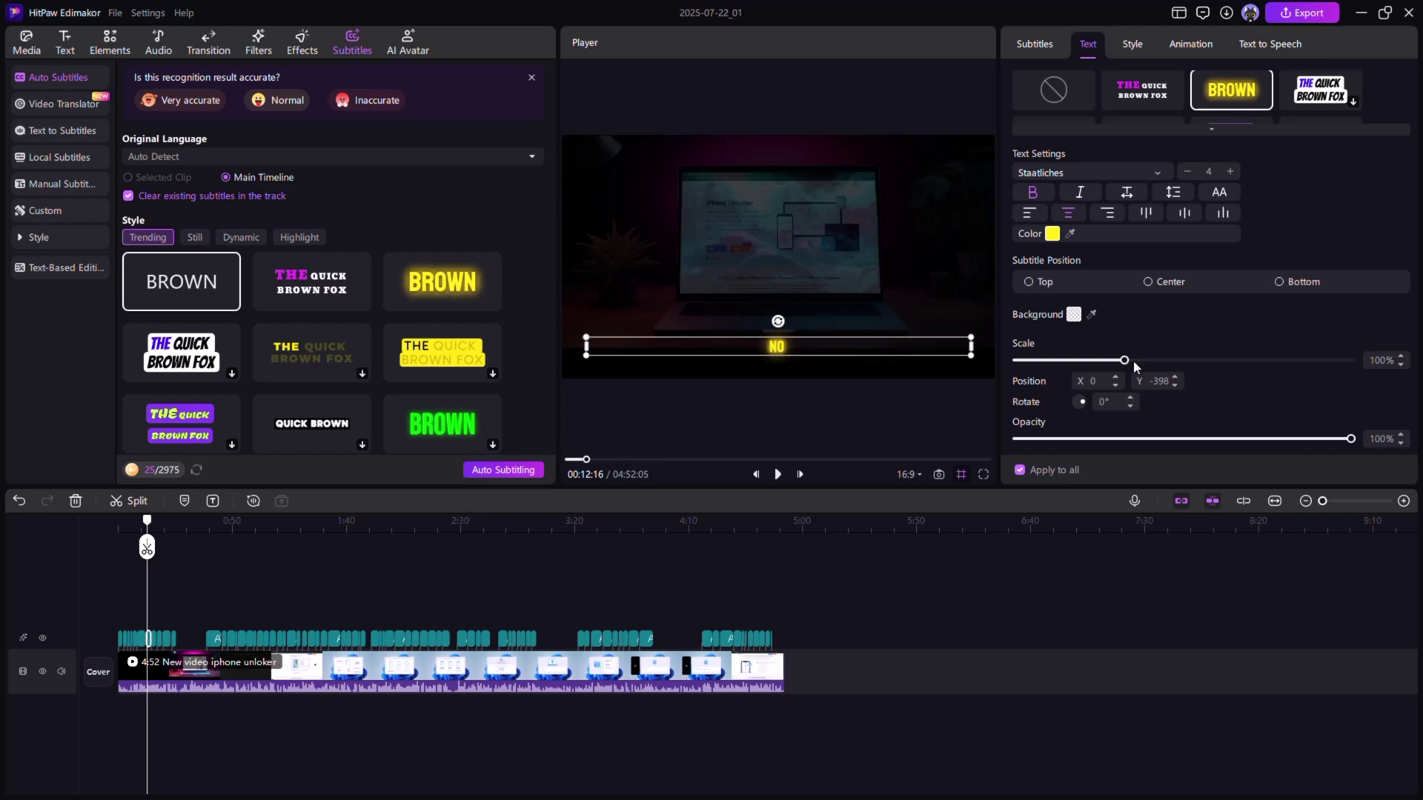
{"action": "left_click_drag", "start_coordinate": [1124, 360], "coordinate": [1369, 361]}
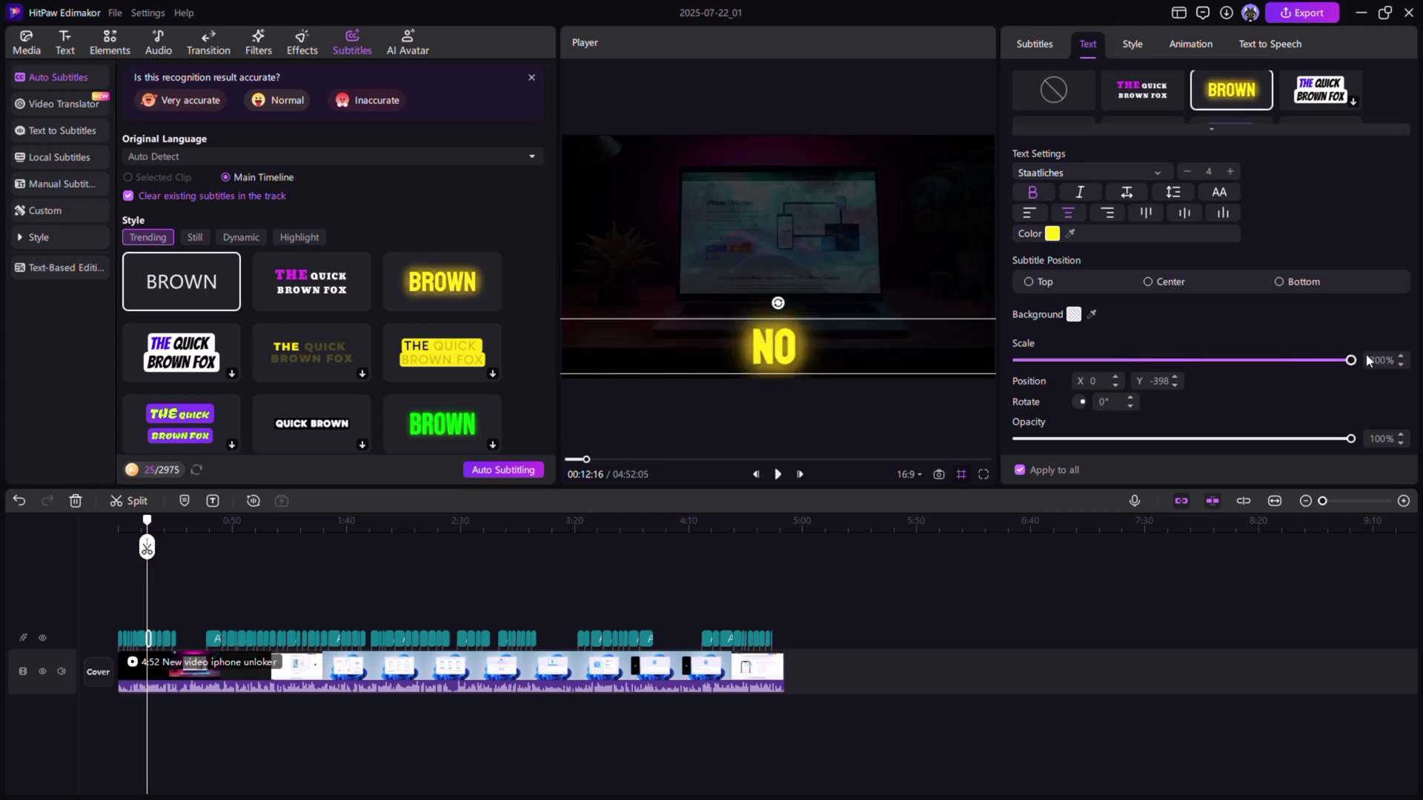
{"action": "left_click", "coordinate": [1133, 44]}
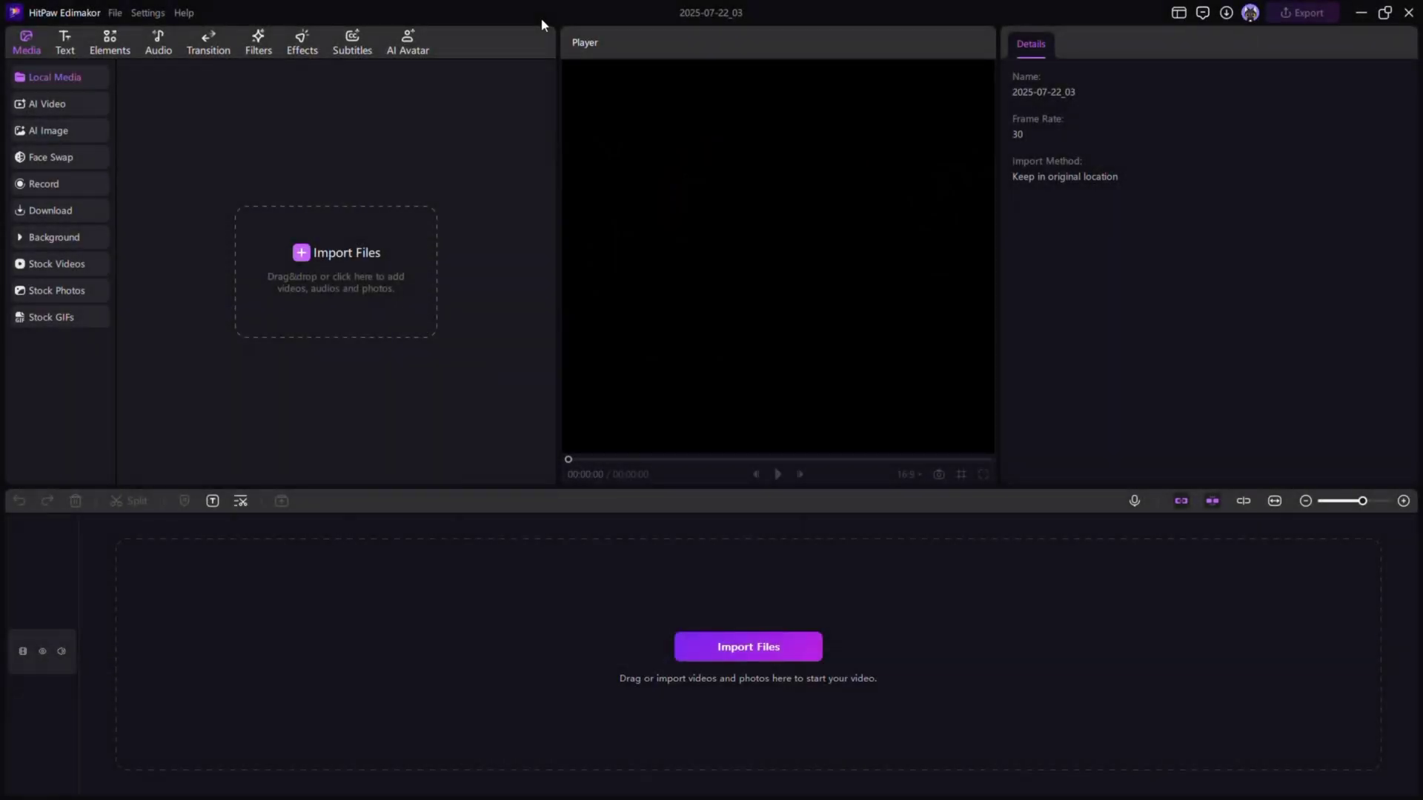
- Generate a 3D Cartoon Text to Image picture from the futuristic neon workspace prompt and preview it
{"action": "left_click", "coordinate": [28, 137]}
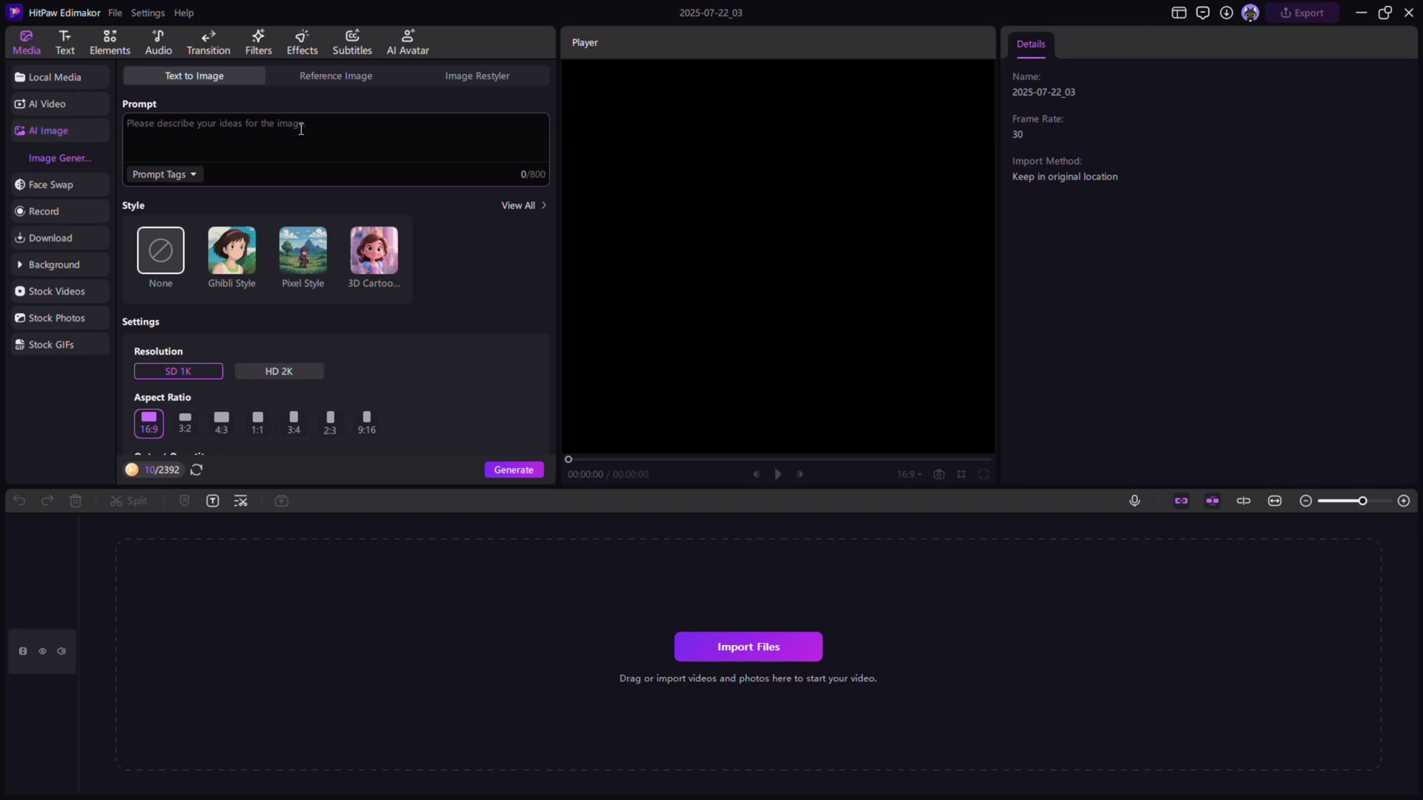
{"action": "type", "text": "A futuristic digital workspace with glowing neon lights, floating screens, a modern desk setup, and a glowing blue AI robot assistant, ultra HD, cinematic lighting, dark background"}
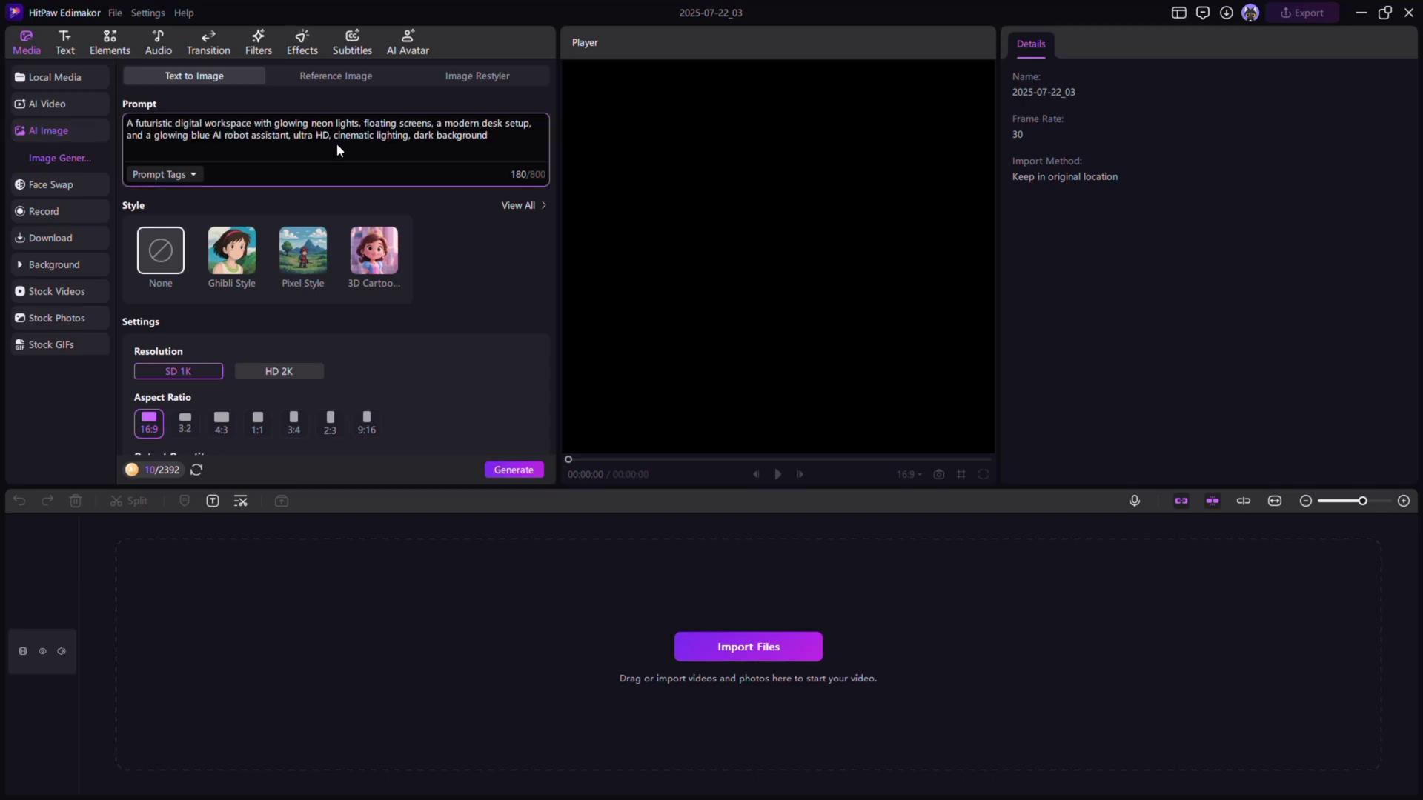
{"action": "left_click", "coordinate": [185, 175]}
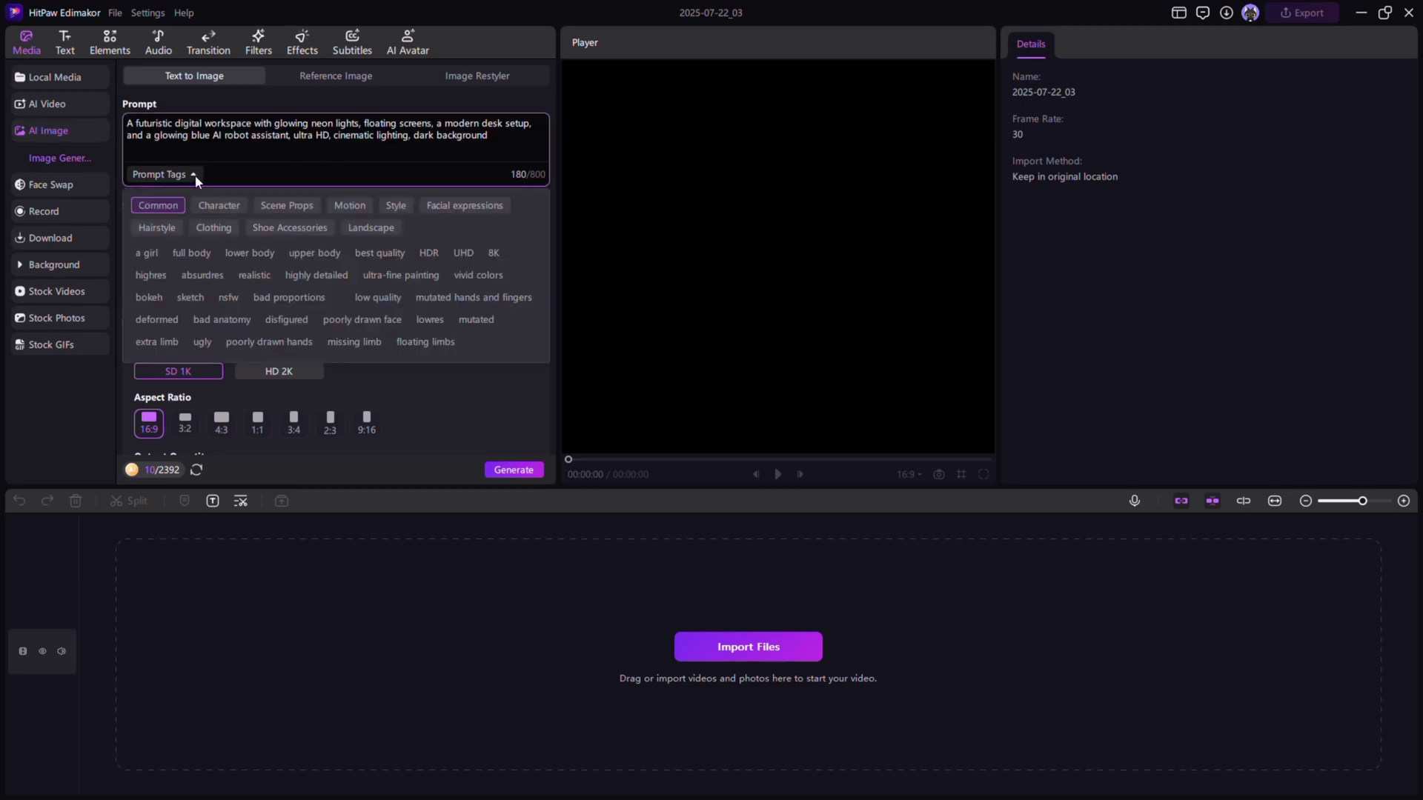
{"action": "left_click", "coordinate": [430, 404]}
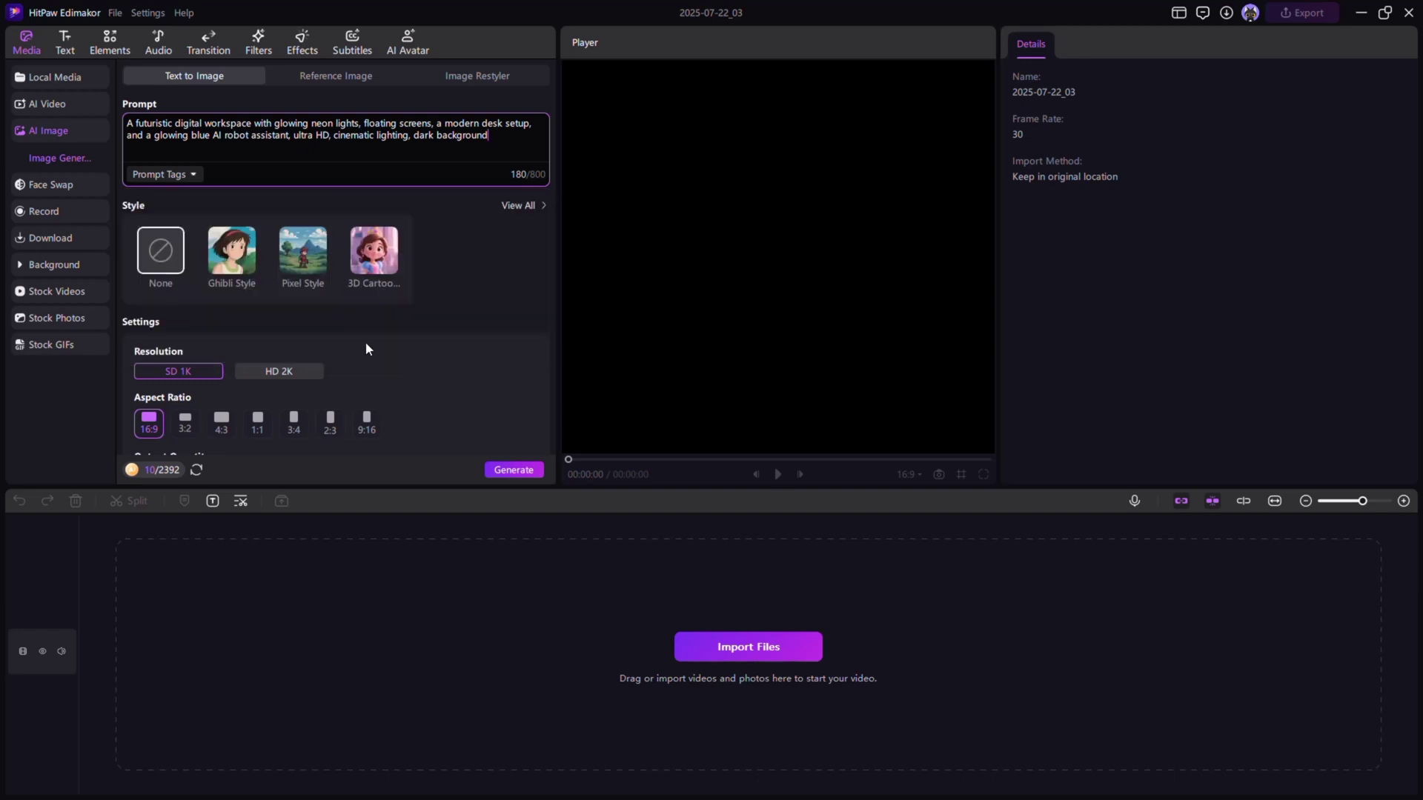
{"action": "left_click", "coordinate": [515, 471]}
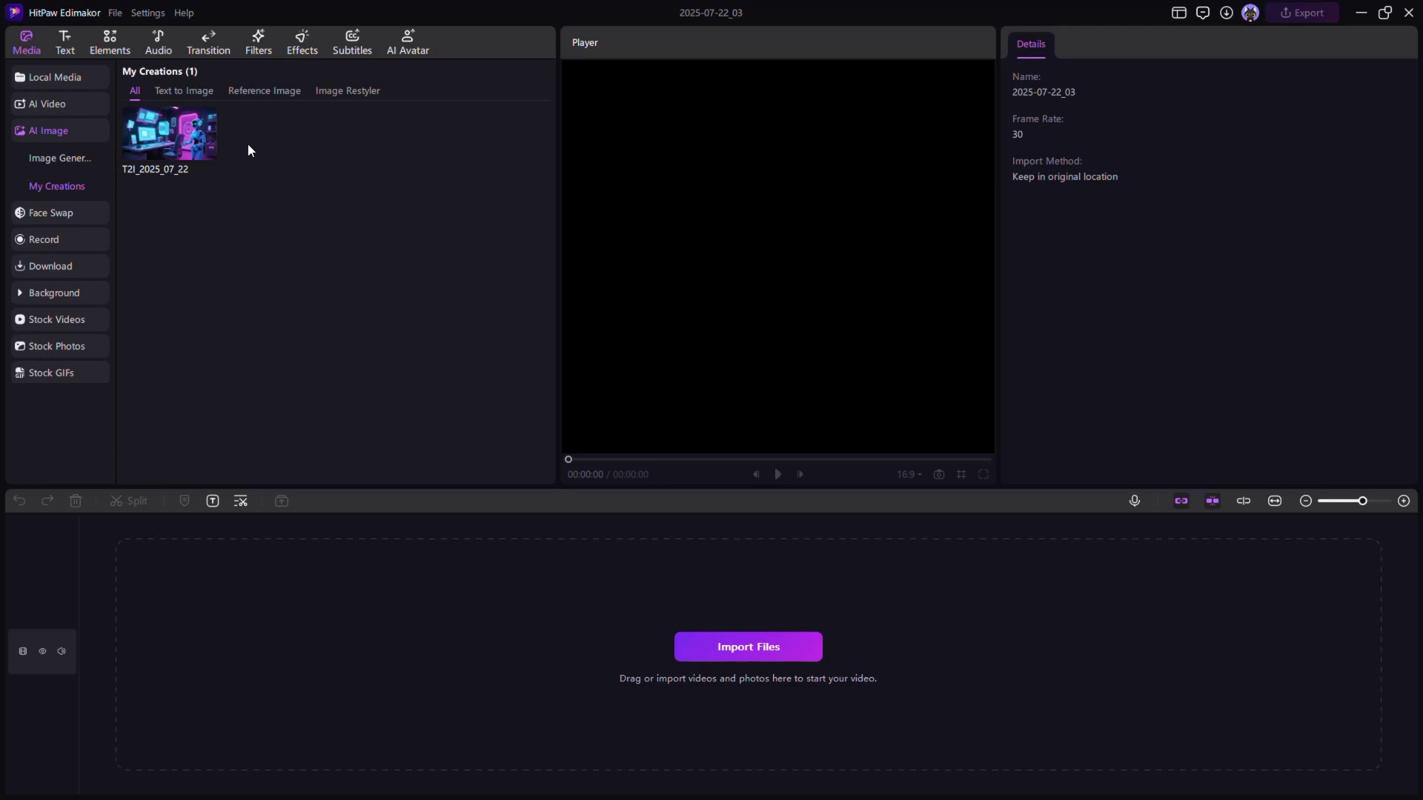
{"action": "left_click", "coordinate": [149, 127]}
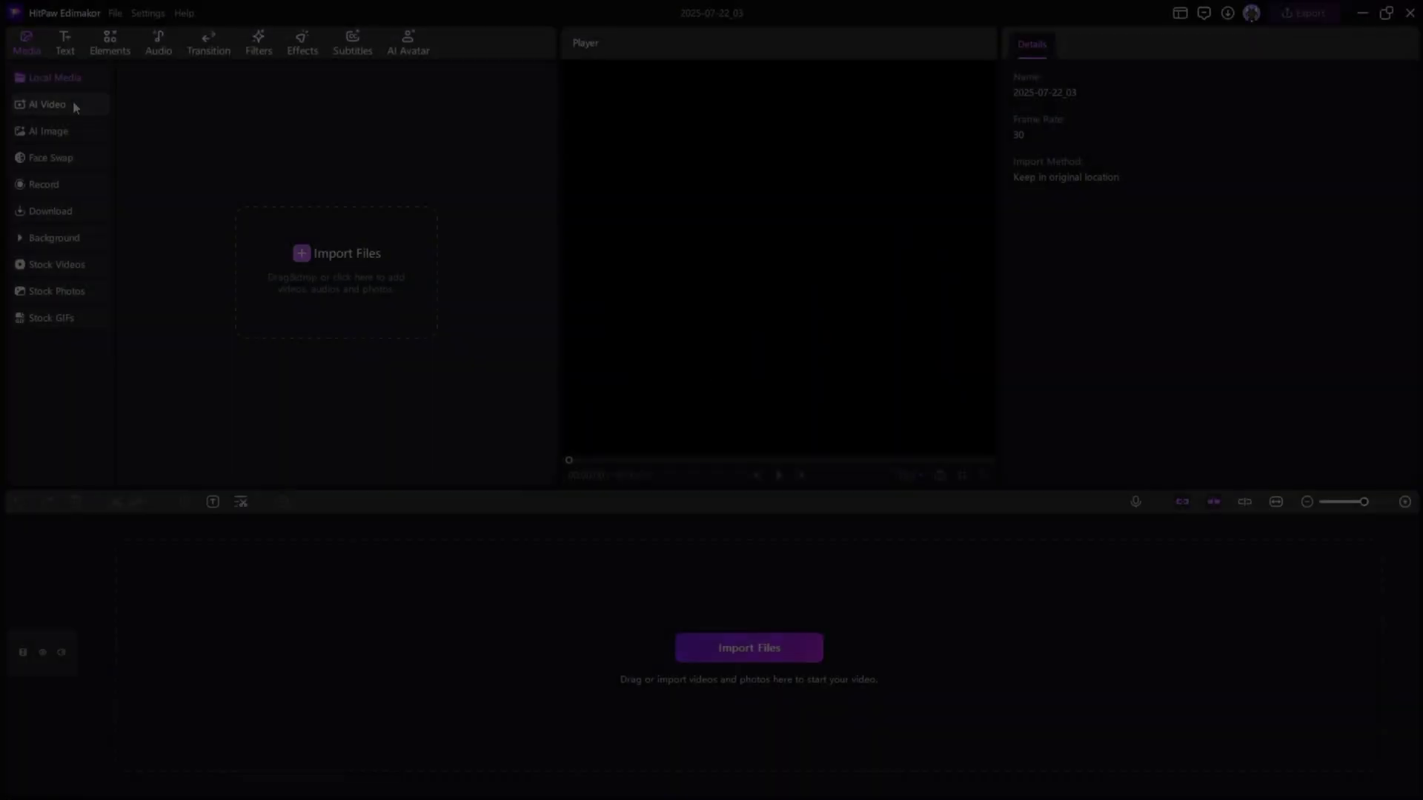
- Generate an Image To Video clip from the content-creator-at-laptop prompt in AI Video
{"action": "left_click", "coordinate": [73, 104]}
{"action": "scroll", "coordinate": [400, 207], "scroll_direction": "down", "scroll_amount": 15}
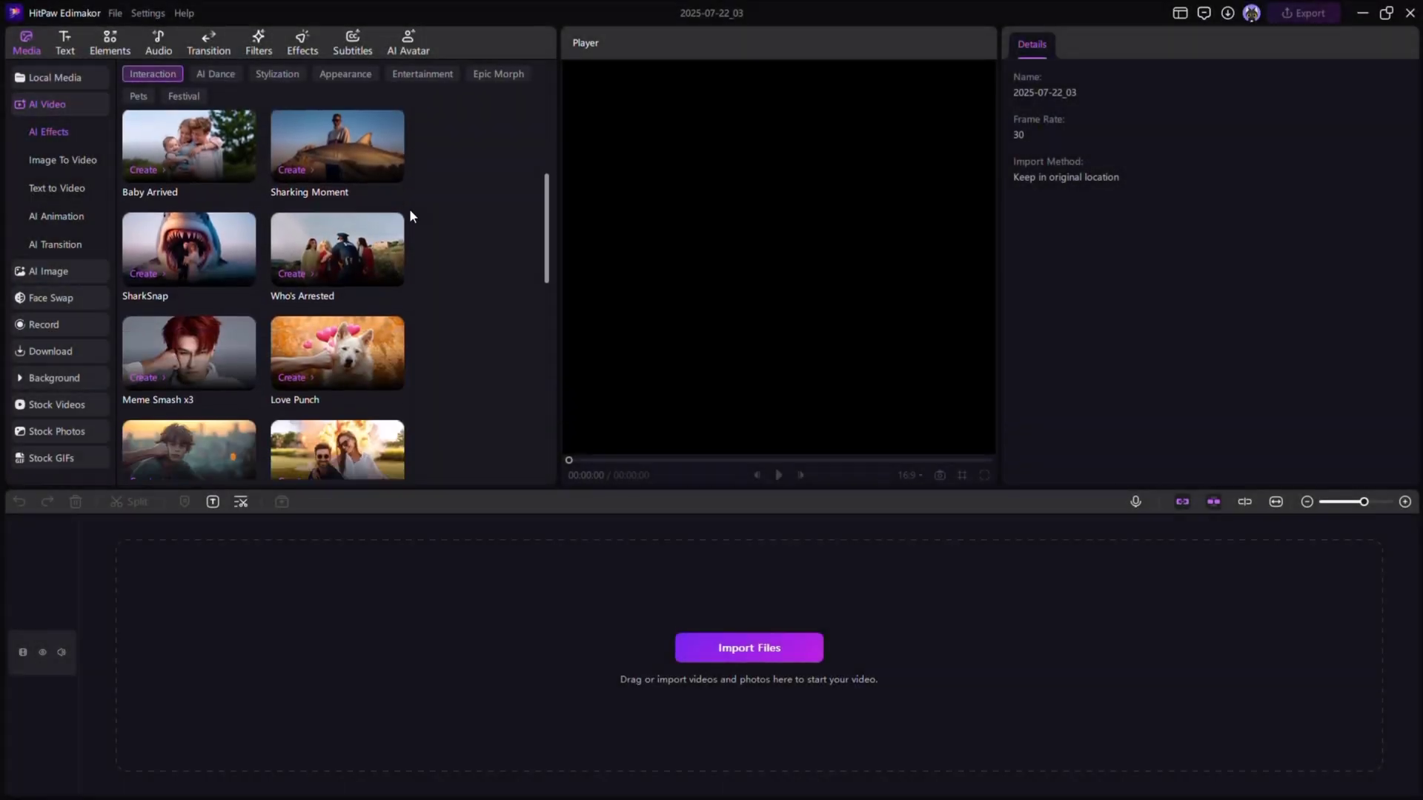
{"action": "scroll", "coordinate": [436, 242], "scroll_direction": "up", "scroll_amount": 15}
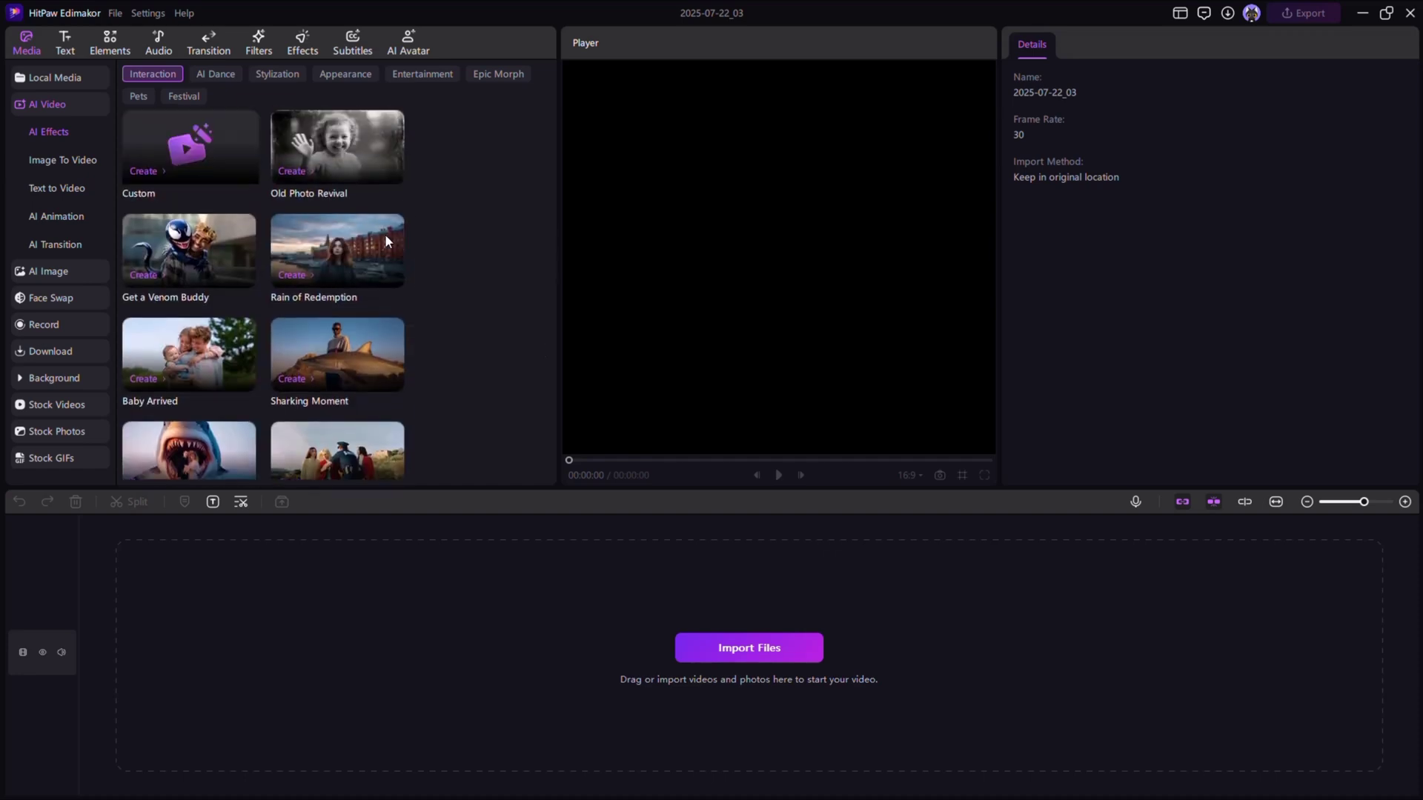
{"action": "left_click", "coordinate": [306, 268]}
{"action": "key", "text": "ctrl+v"}
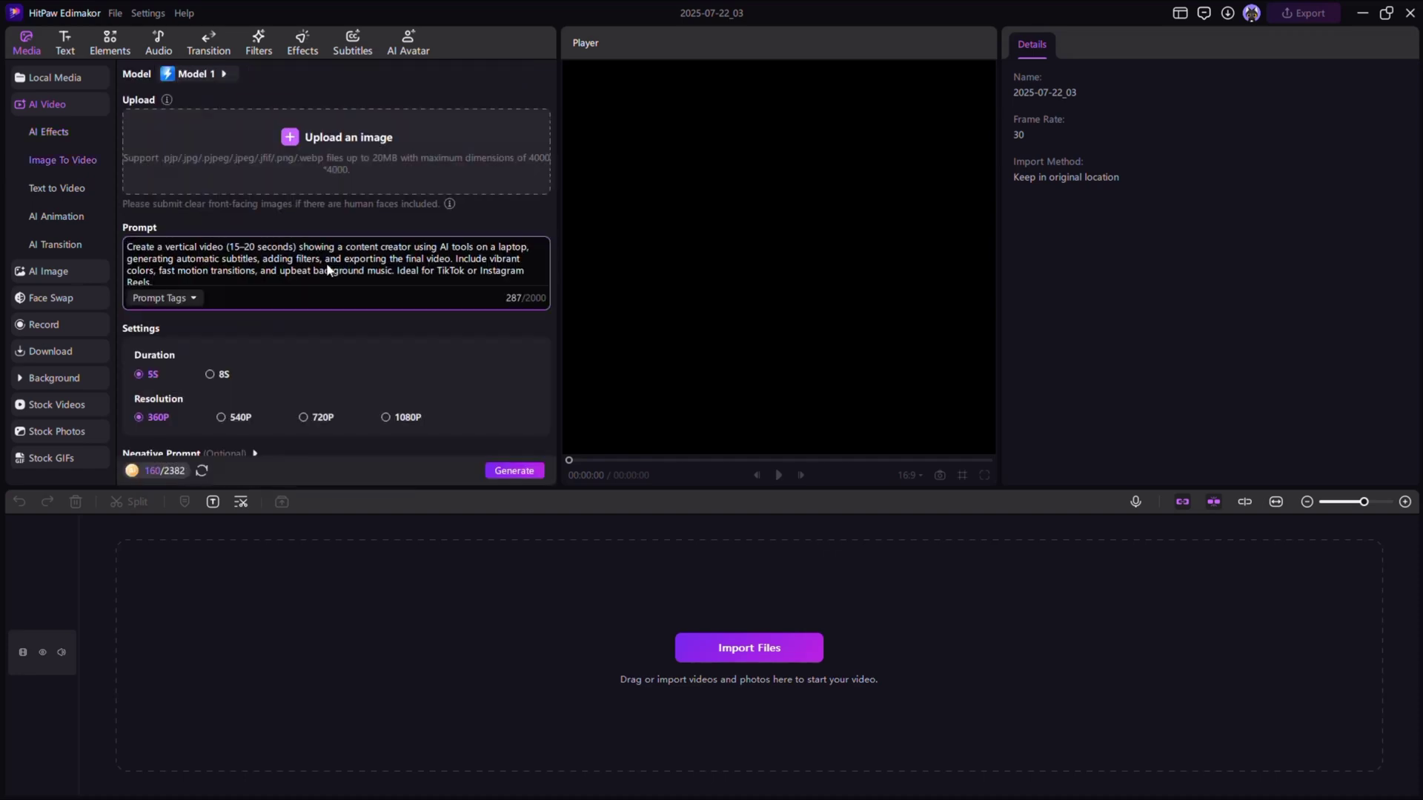
{"action": "left_click", "coordinate": [515, 470]}
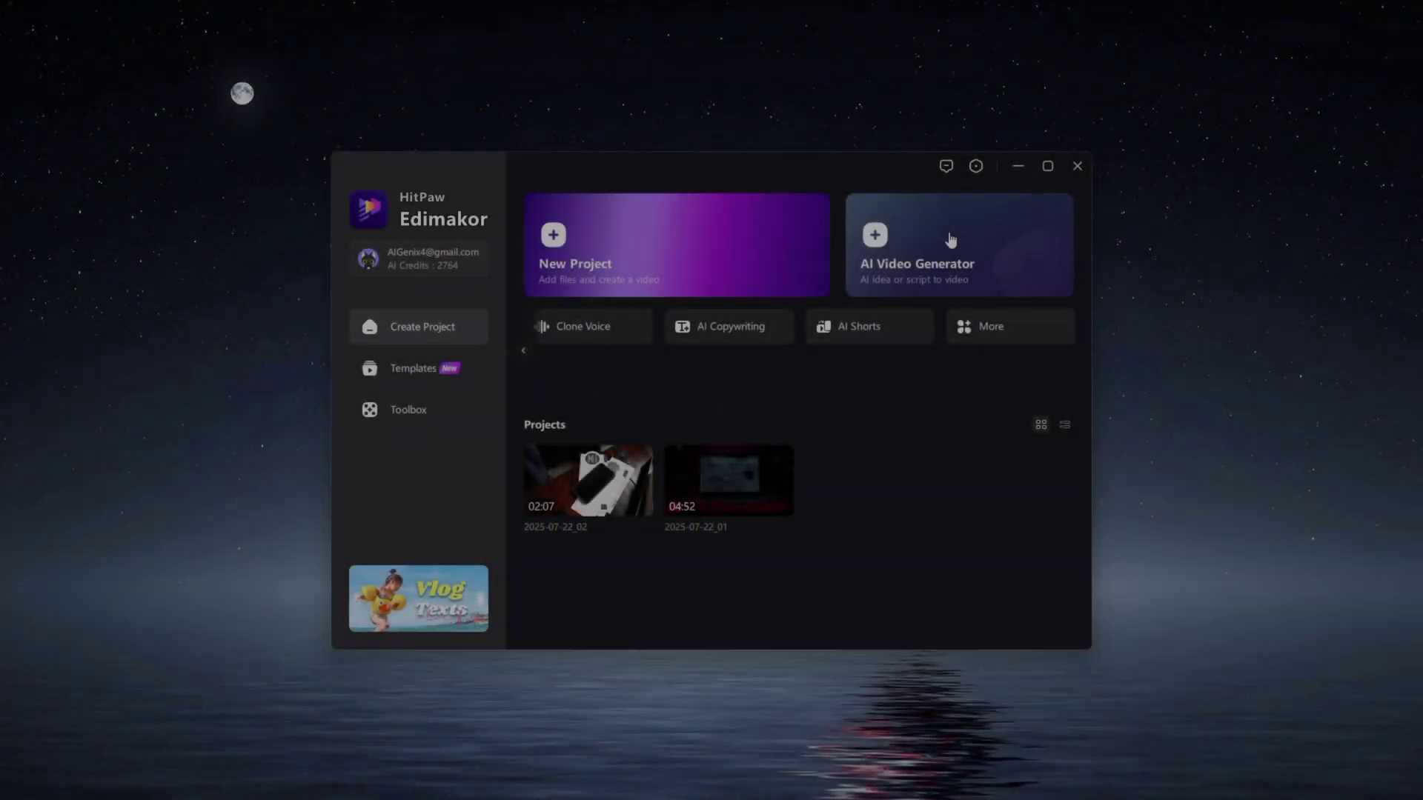
- Generate a video in AI Video Generator from the pasted tour-introduction idea
{"action": "left_click", "coordinate": [951, 239]}
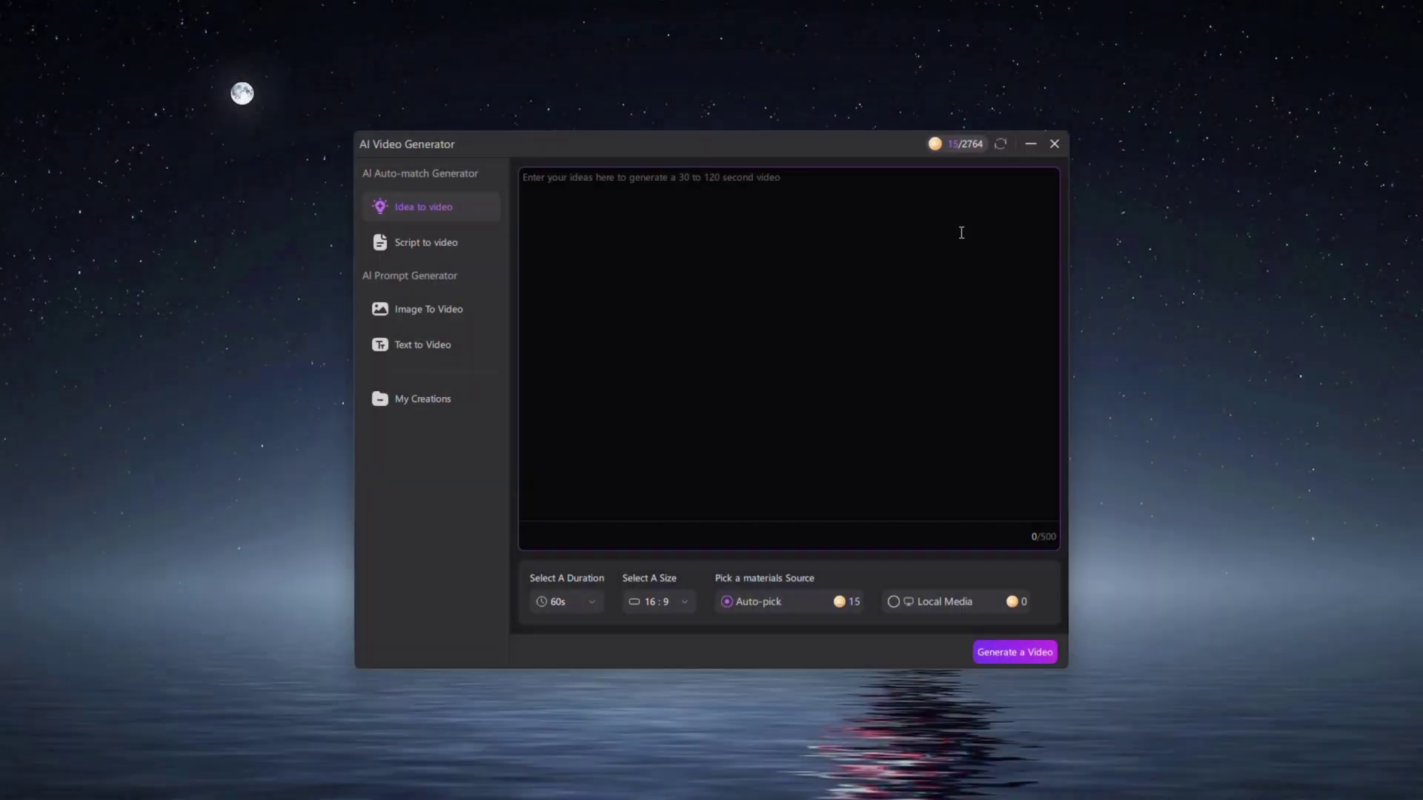
{"action": "left_click", "coordinate": [740, 255]}
{"action": "type", "text": "In this video, I'm going to walk you through everything Edimakor AI has to offer – from auto subtitles and screen recording to full AI video generation and beyond. Let’s jump right in!"}
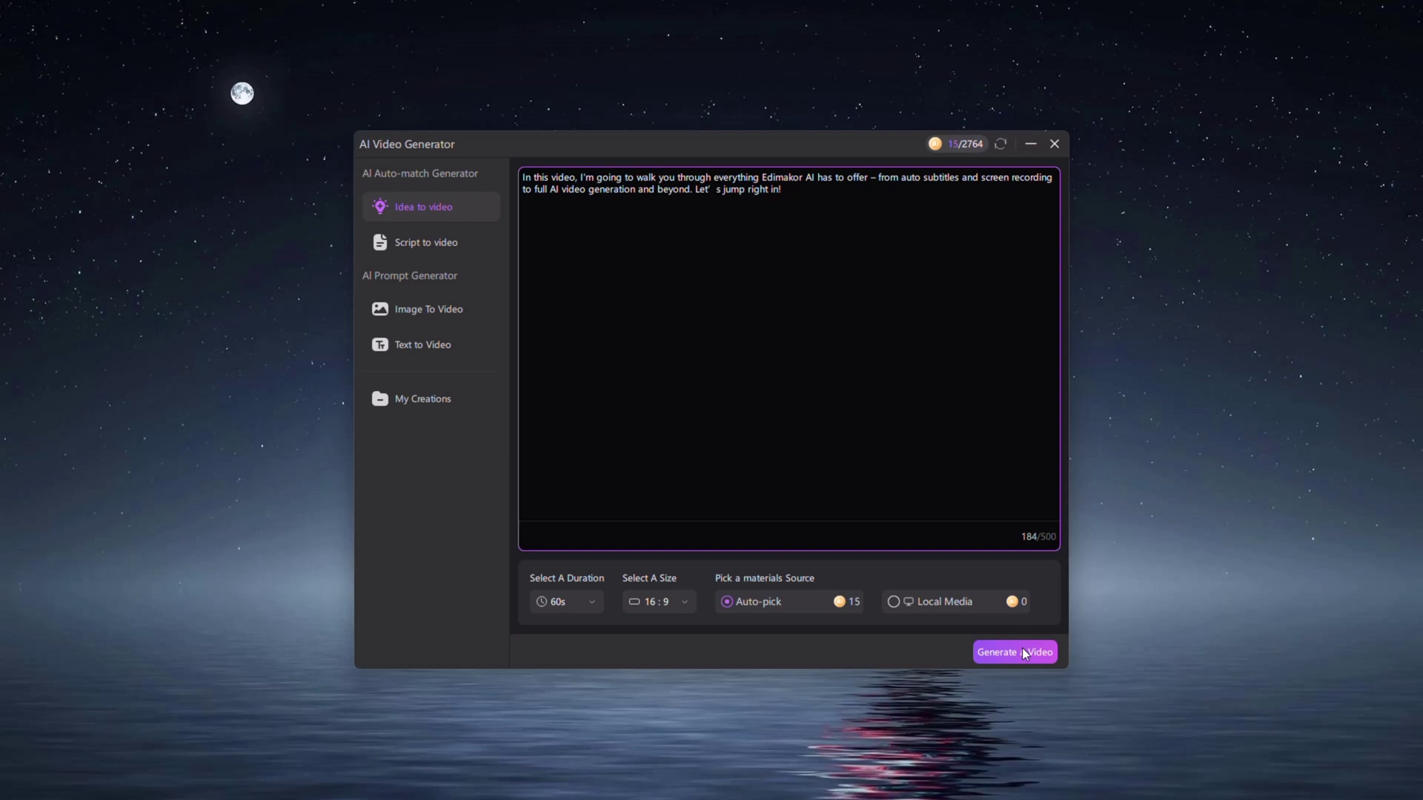
{"action": "left_click", "coordinate": [1021, 651]}
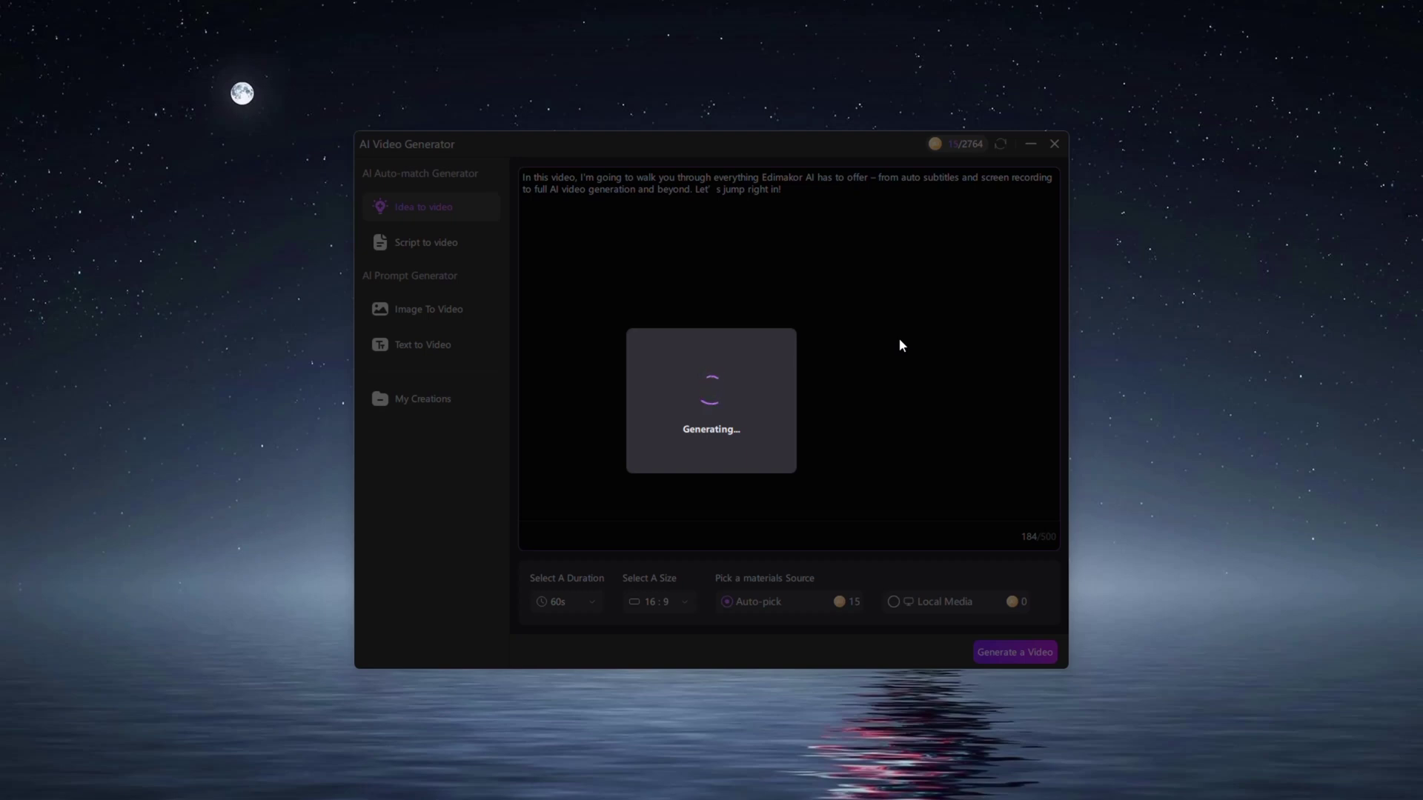
- Preview the generated scenes, apply the second BROWN subtitle style, and place the pexels clip on the timeline
{"action": "left_click", "coordinate": [657, 339]}
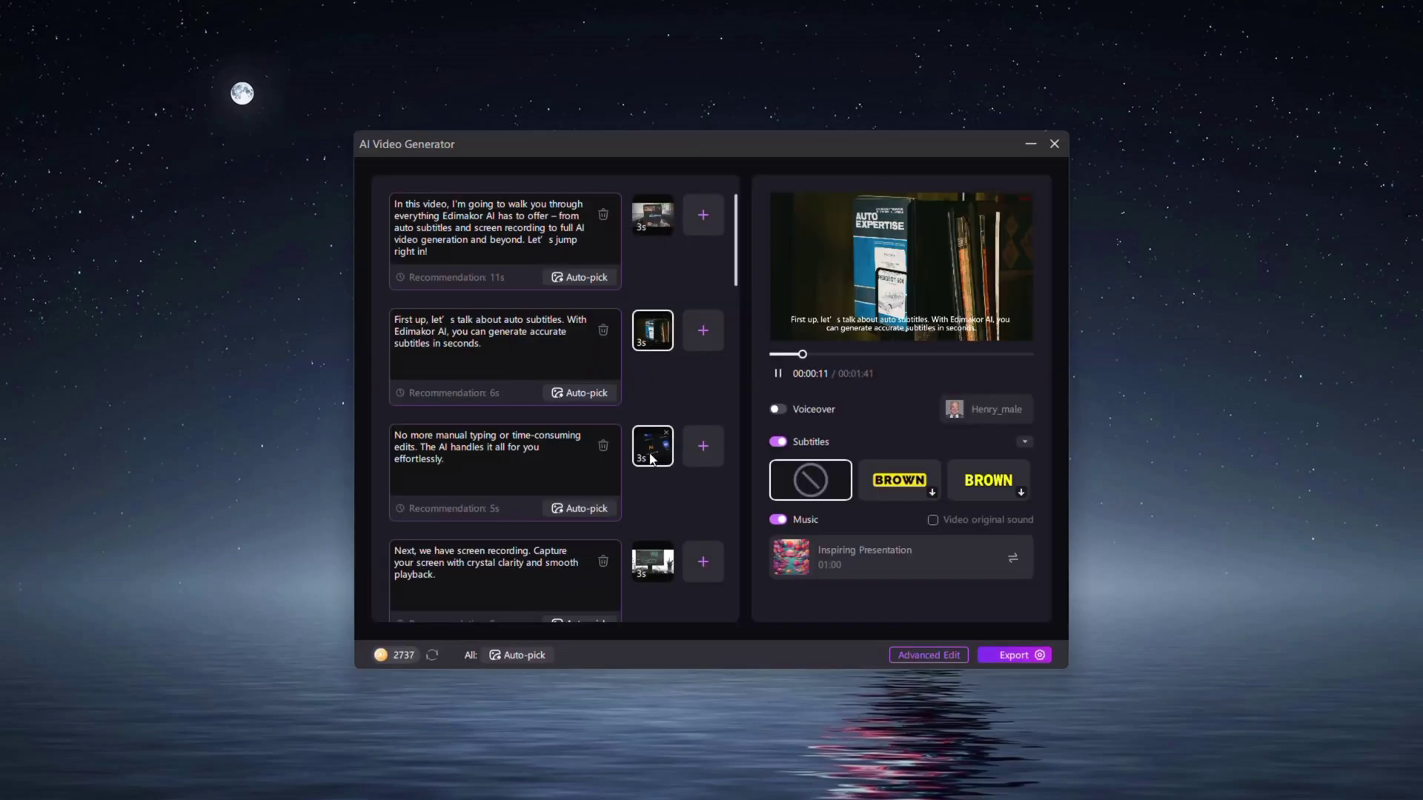
{"action": "left_click", "coordinate": [654, 459]}
{"action": "scroll", "coordinate": [685, 448], "scroll_direction": "down", "scroll_amount": 1}
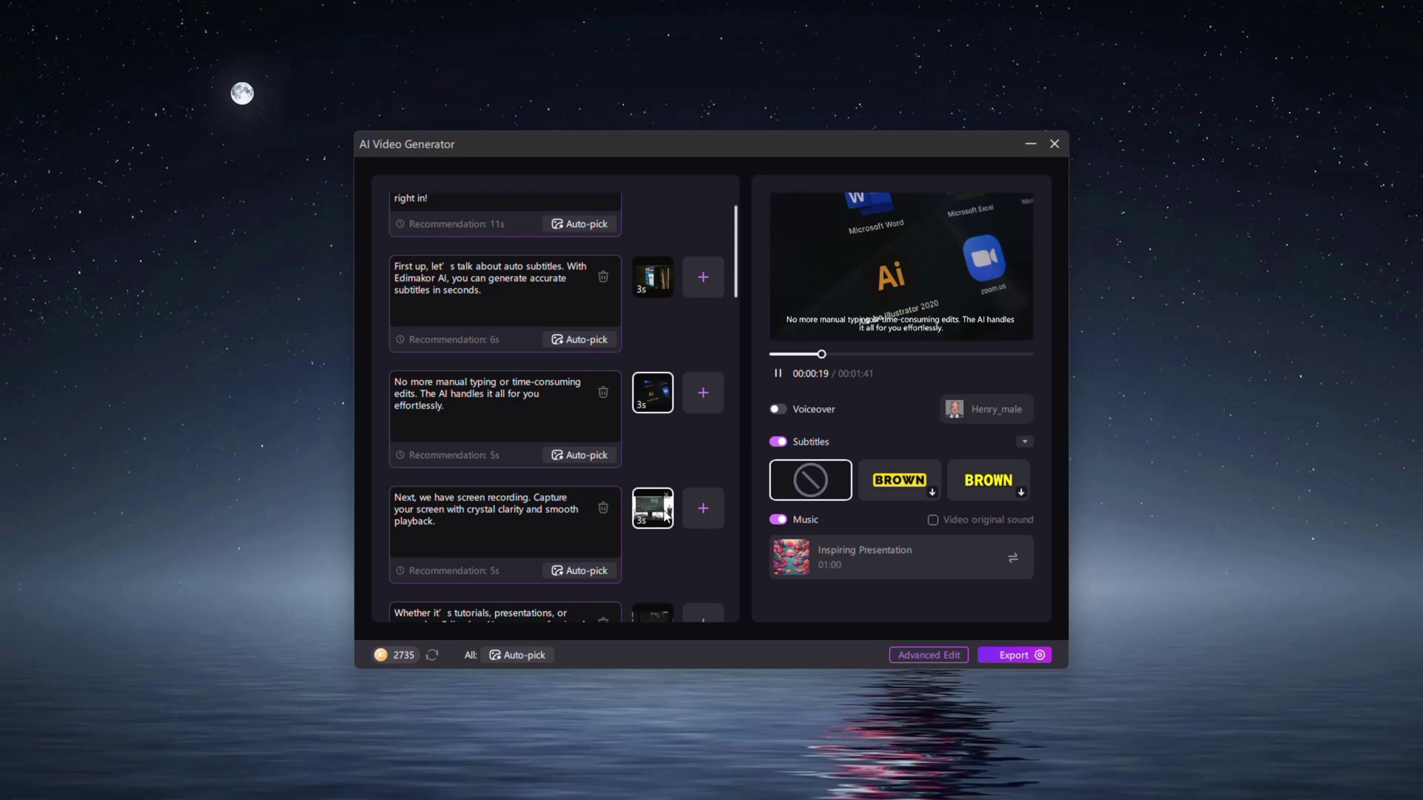
{"action": "left_click", "coordinate": [658, 517]}
{"action": "scroll", "coordinate": [667, 445], "scroll_direction": "down", "scroll_amount": 18}
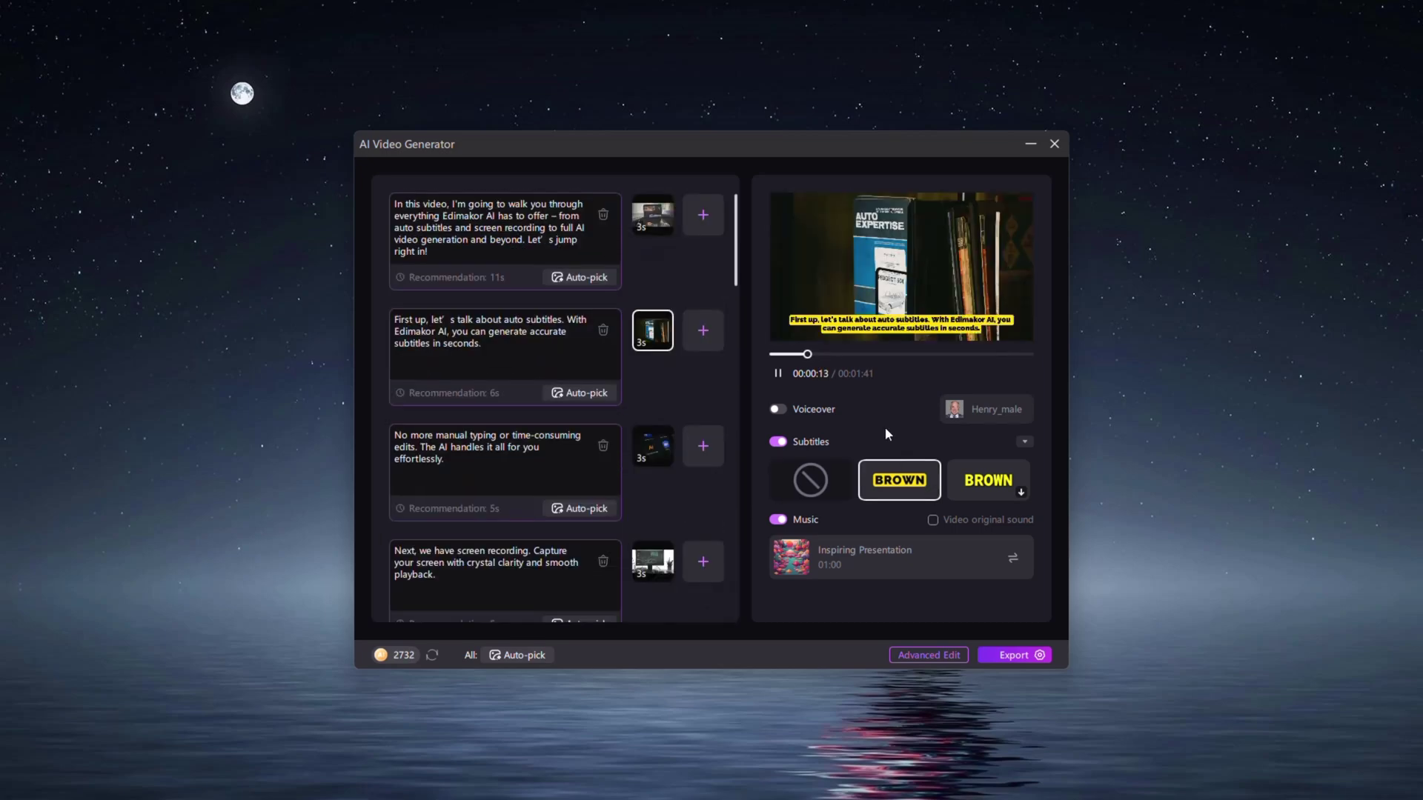
{"action": "left_click", "coordinate": [984, 484]}
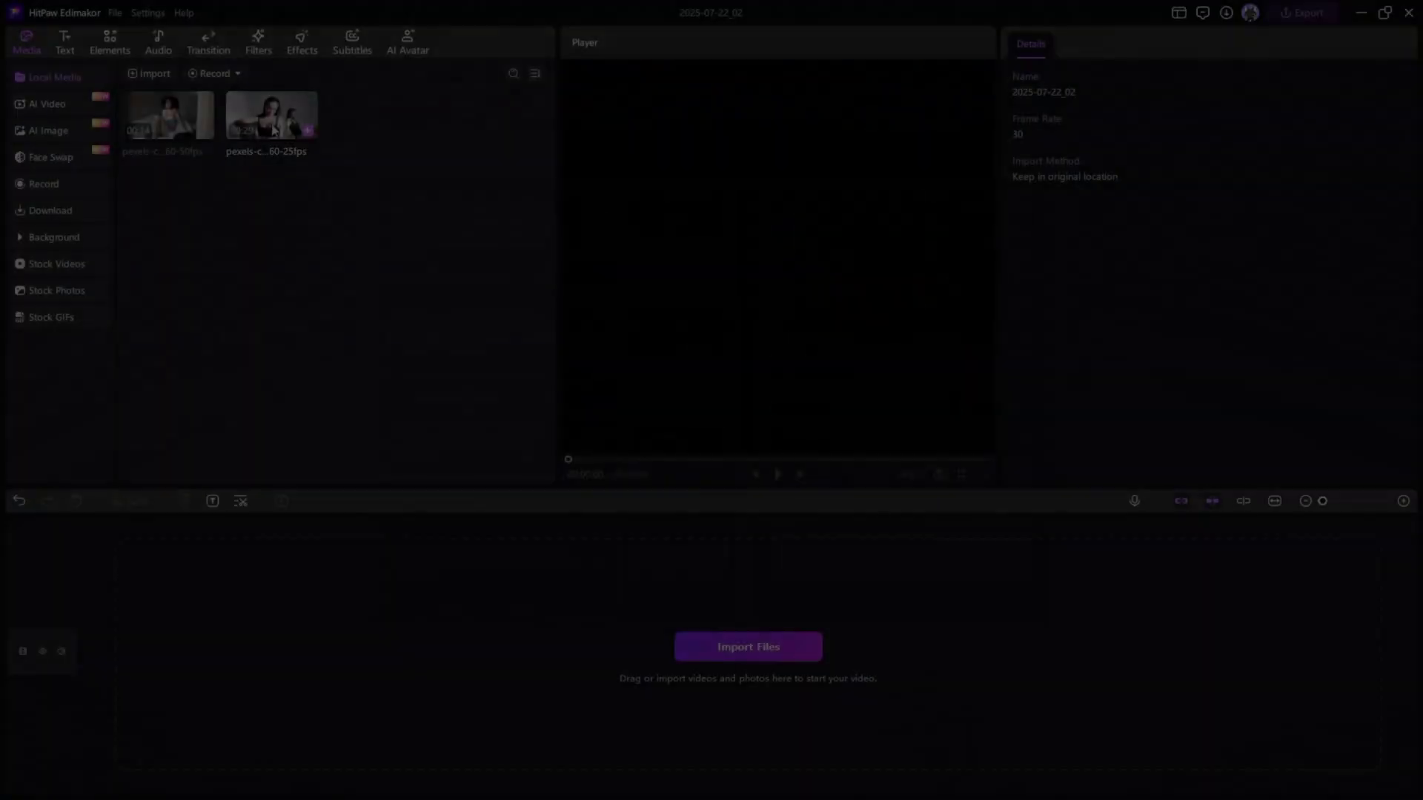
{"action": "left_click_drag", "start_coordinate": [273, 131], "coordinate": [143, 660]}
{"action": "left_click_drag", "start_coordinate": [121, 560], "coordinate": [366, 548]}
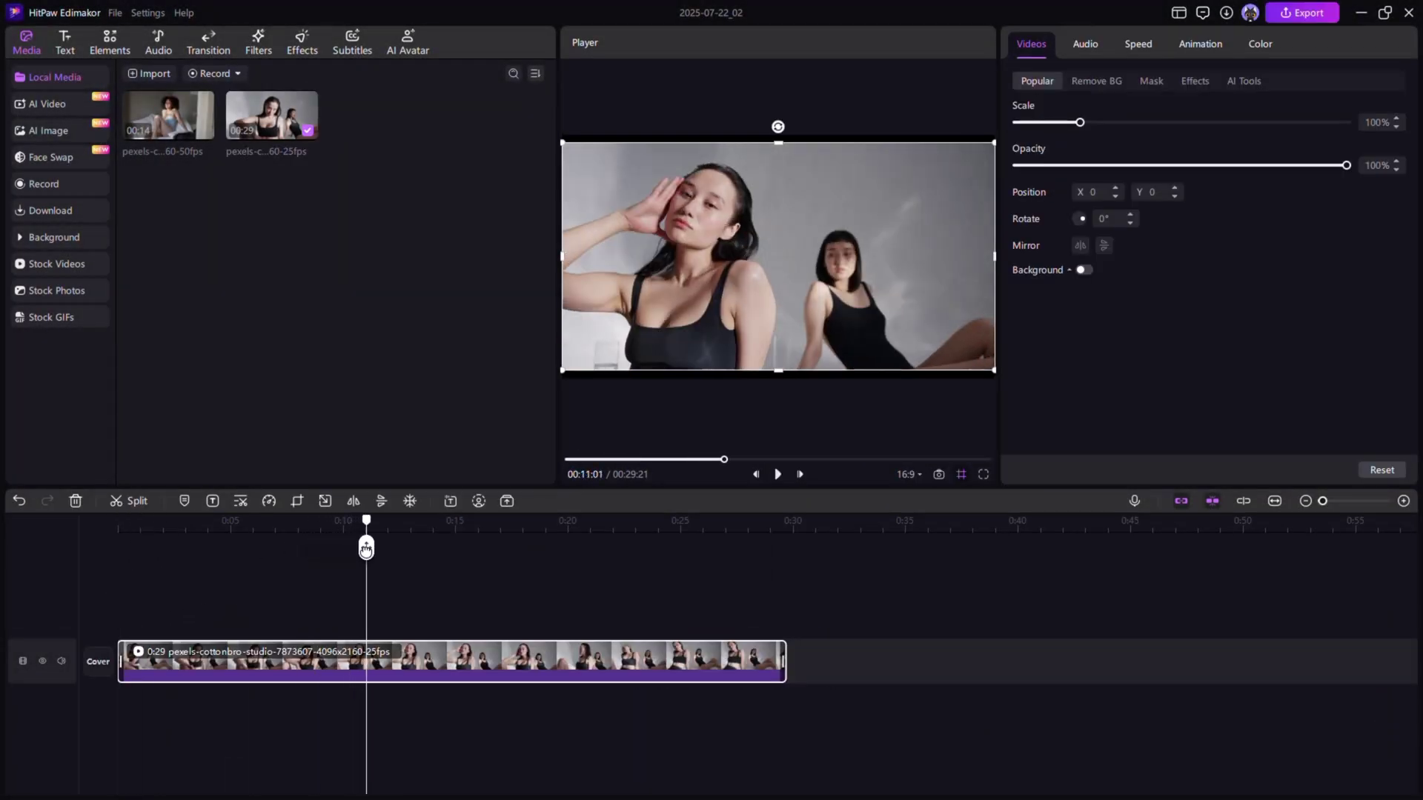
- Insert a freeze frame at 0:11 and play the video back from 0:08
{"action": "left_click", "coordinate": [410, 501]}
{"action": "left_click_drag", "start_coordinate": [368, 549], "coordinate": [311, 549]}
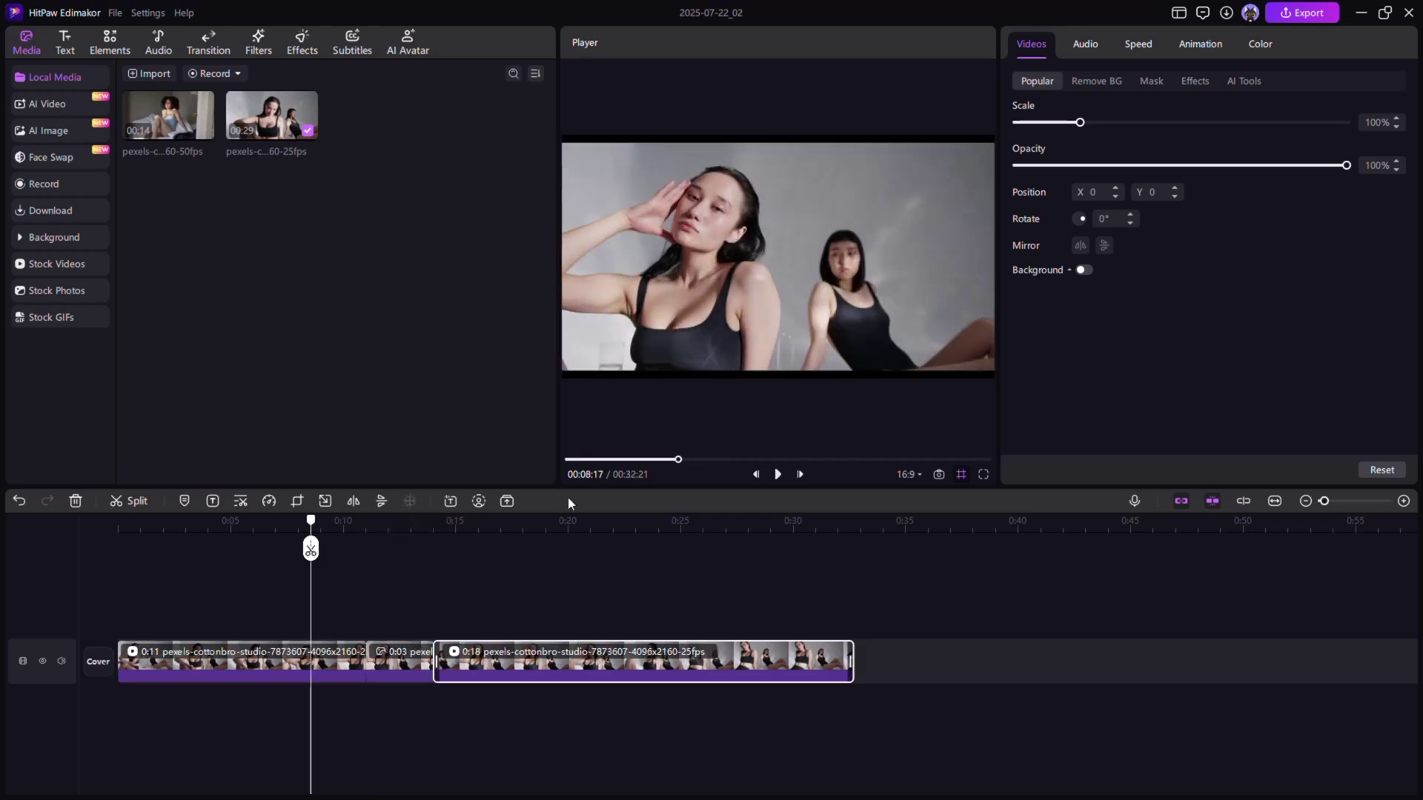
{"action": "left_click", "coordinate": [775, 476]}
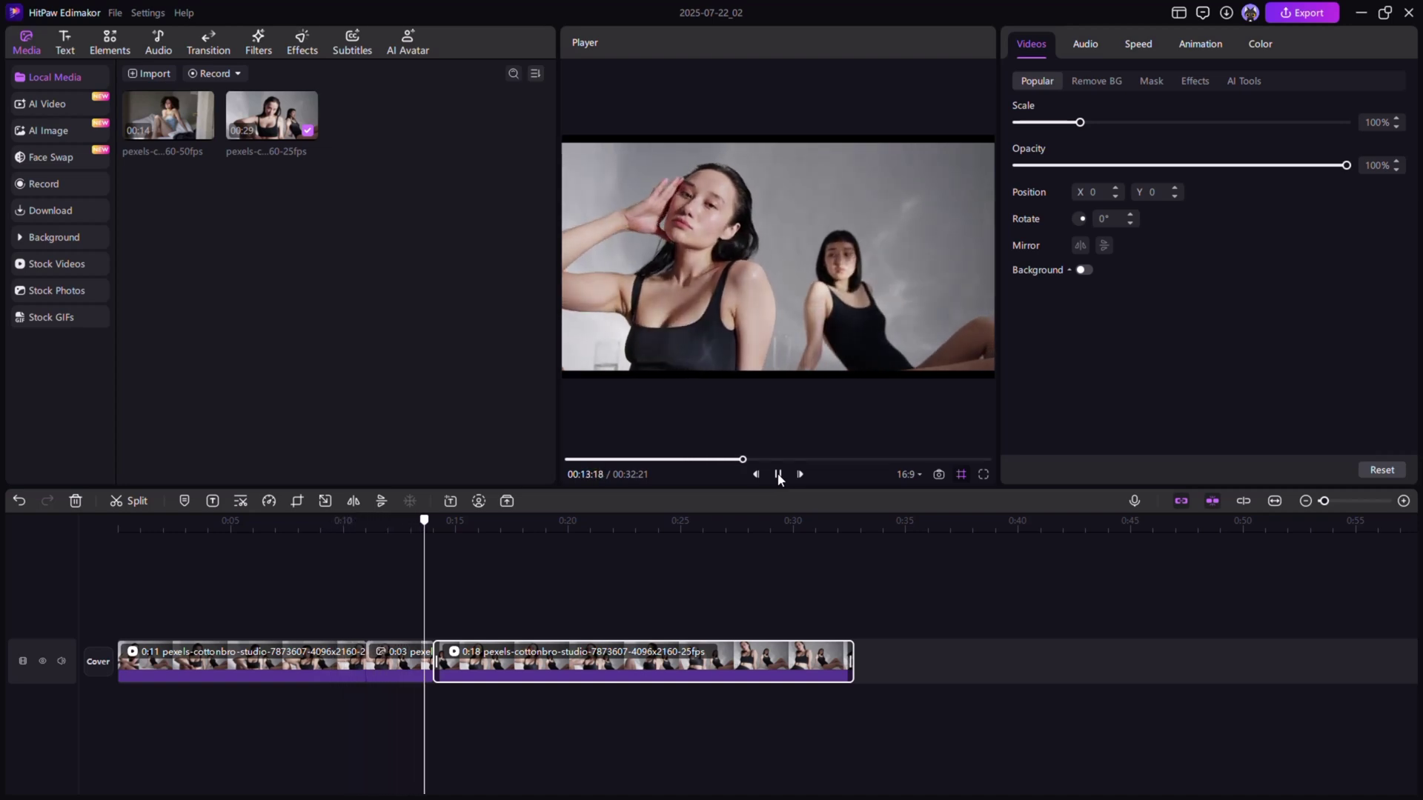
{"action": "left_click", "coordinate": [602, 527]}
- Split the clip at 0:21 and shorten the last piece to 4 seconds
{"action": "left_click", "coordinate": [602, 552]}
{"action": "left_click", "coordinate": [647, 672]}
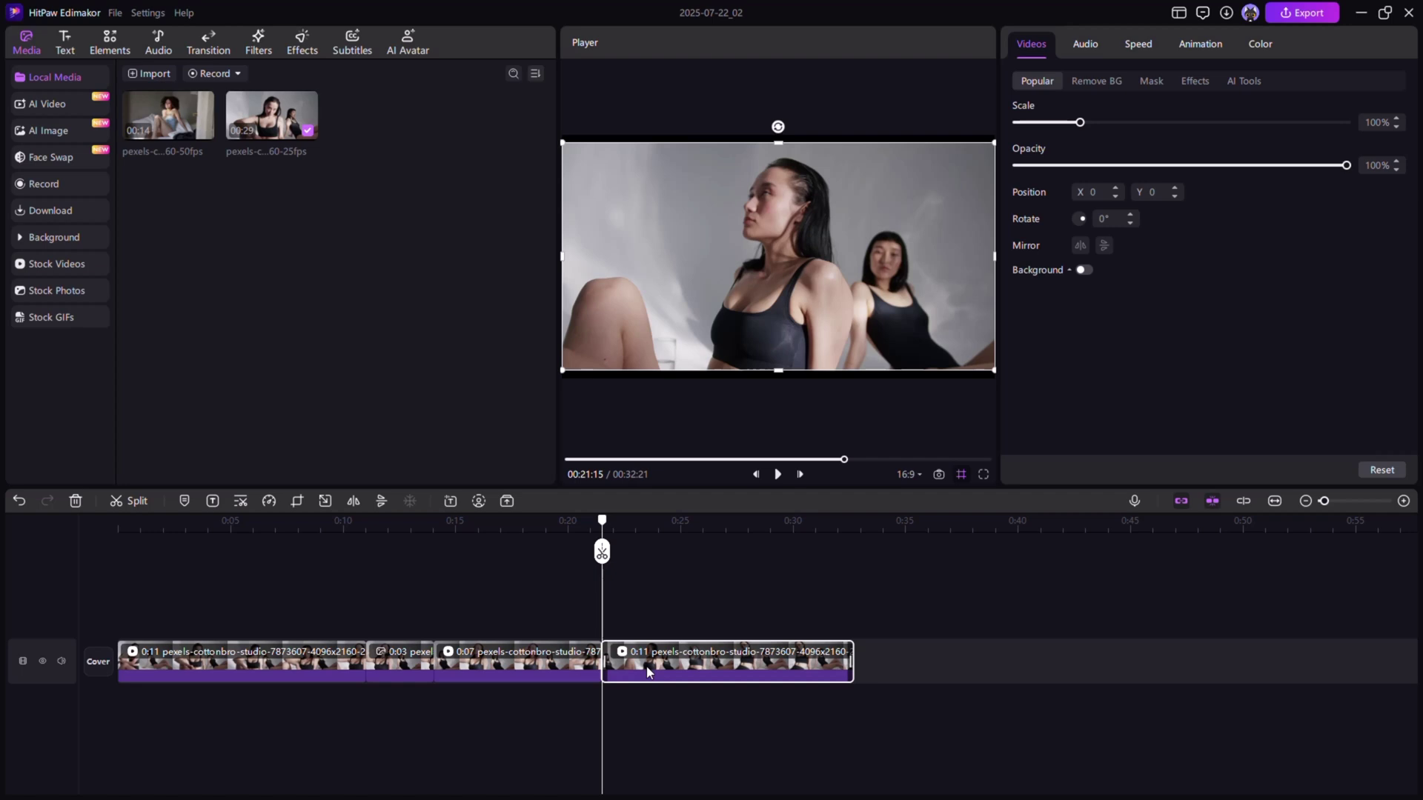
{"action": "mouse_move", "coordinate": [709, 663]}
{"action": "left_mouse_down"}
{"action": "mouse_move", "coordinate": [828, 664]}
{"action": "mouse_move", "coordinate": [699, 662]}
{"action": "left_mouse_up"}
{"action": "left_click", "coordinate": [686, 594]}
{"action": "left_click_drag", "start_coordinate": [674, 553], "coordinate": [418, 552]}
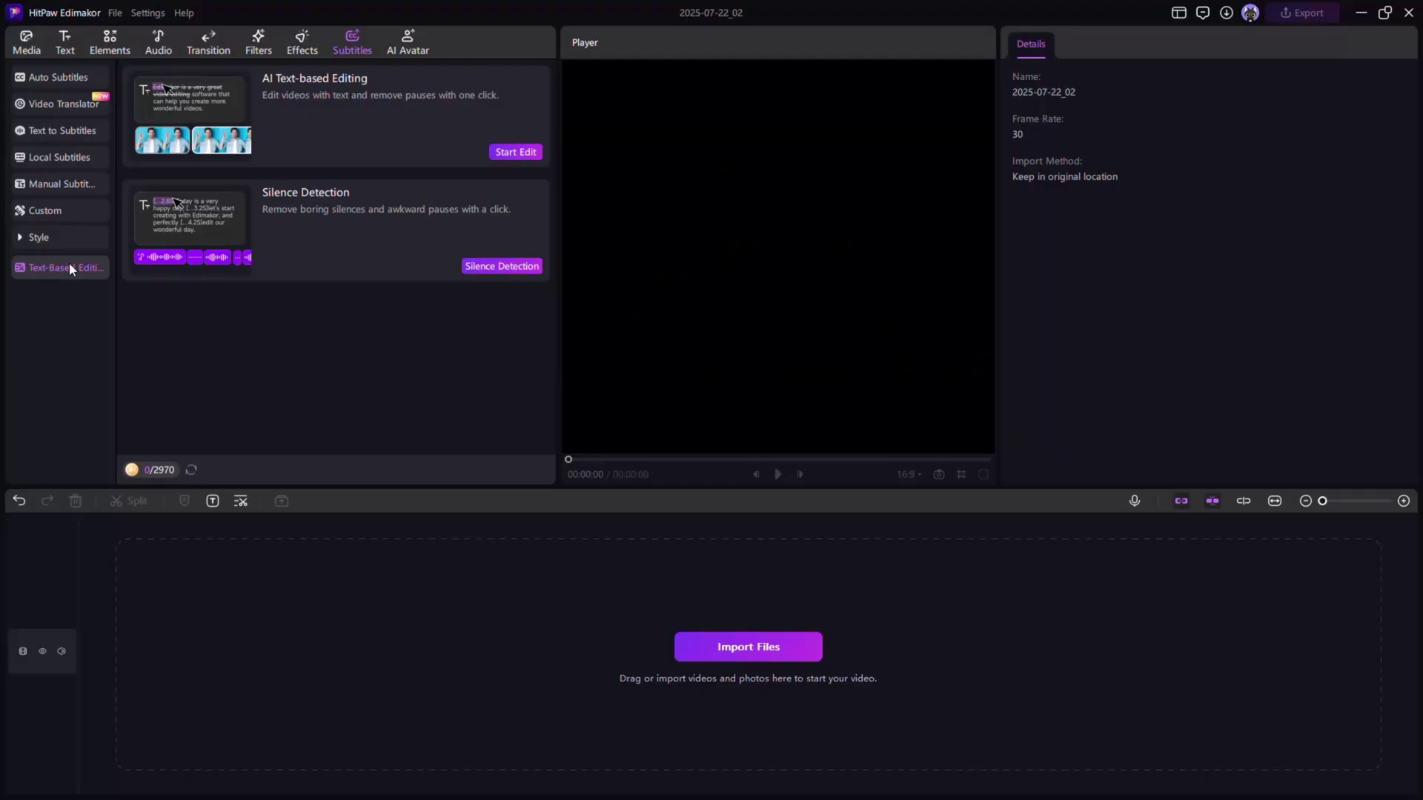
- Import the New video iphone unloker file into AI Text-based Editing for transcription
{"action": "left_click", "coordinate": [69, 262]}
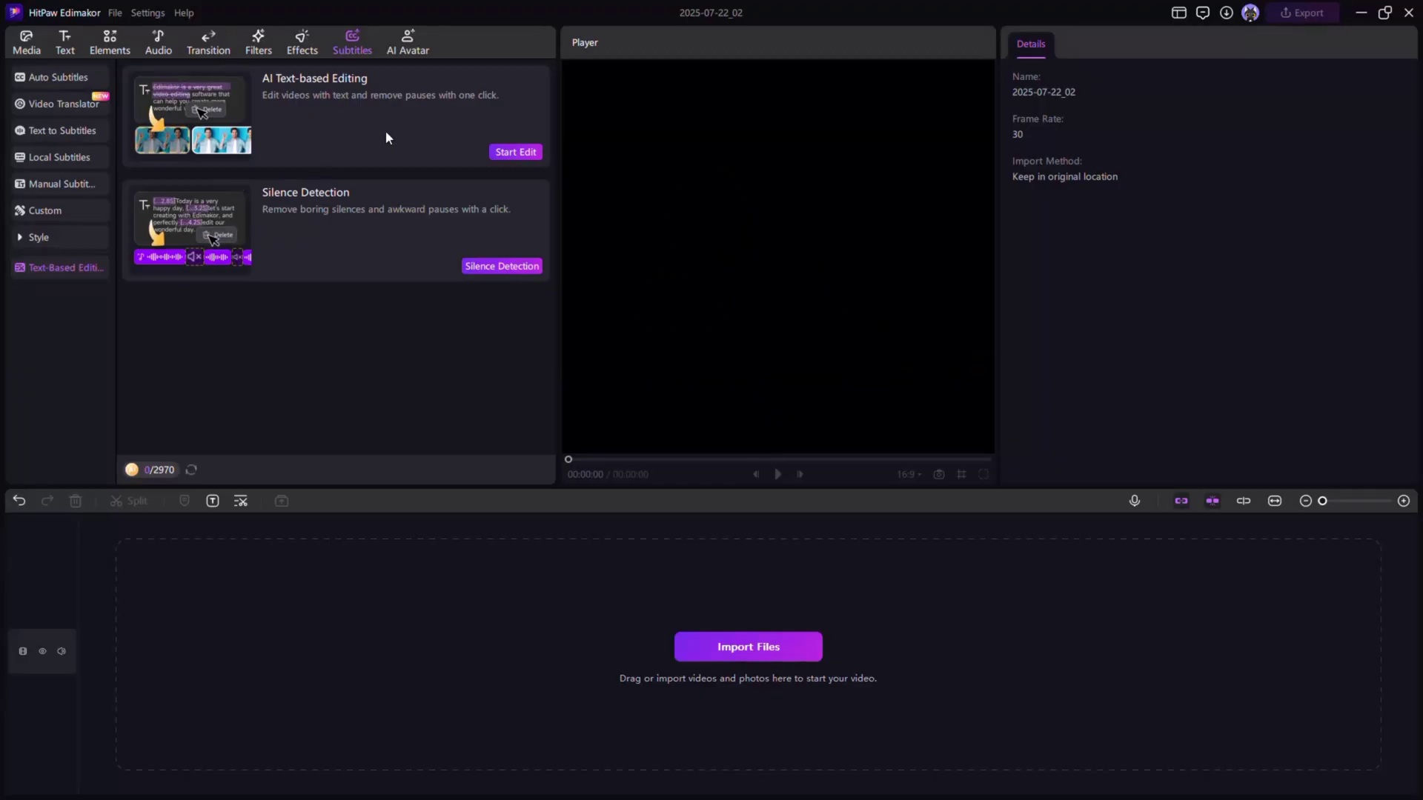
{"action": "left_click", "coordinate": [531, 152]}
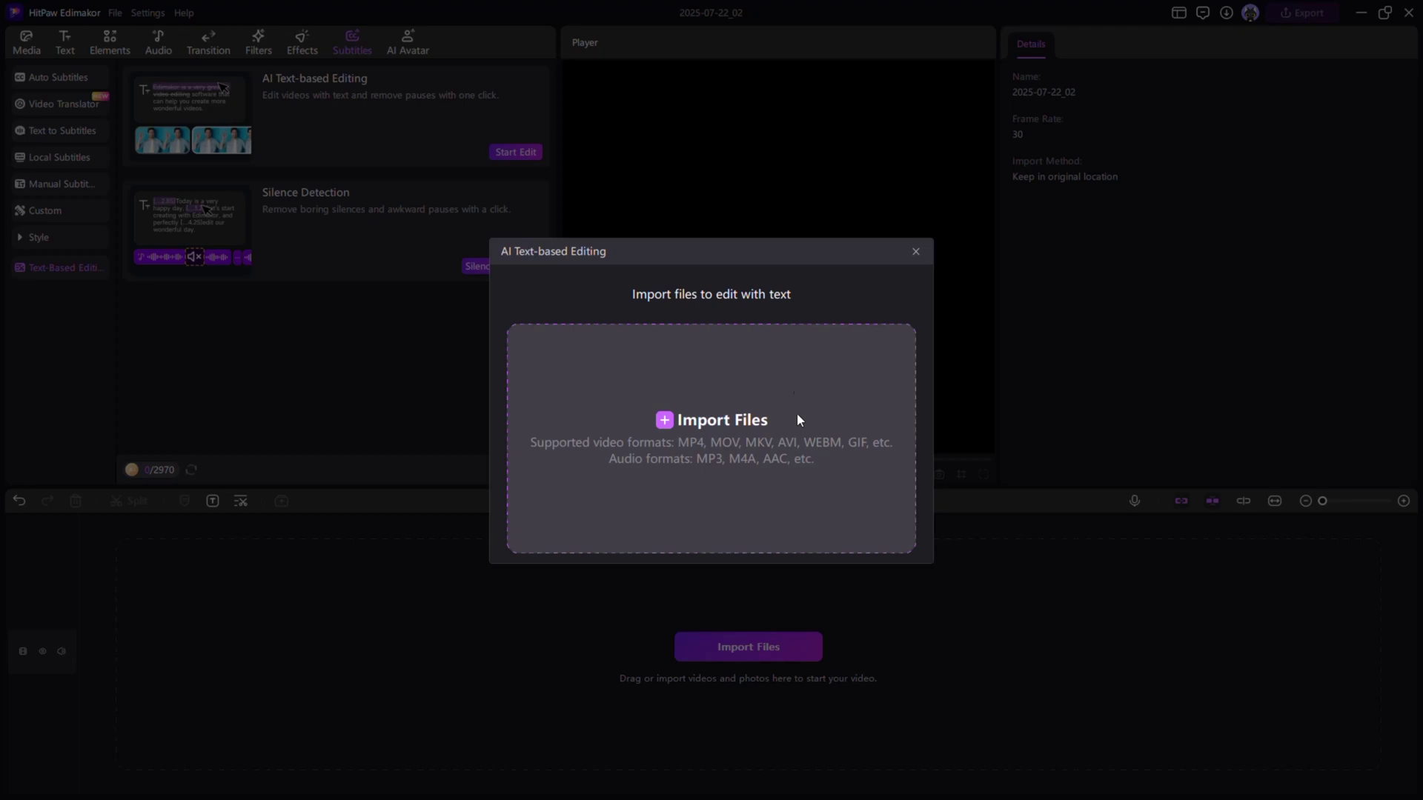
{"action": "left_click", "coordinate": [718, 401]}
{"action": "left_click", "coordinate": [782, 378]}
{"action": "left_click", "coordinate": [1203, 707]}
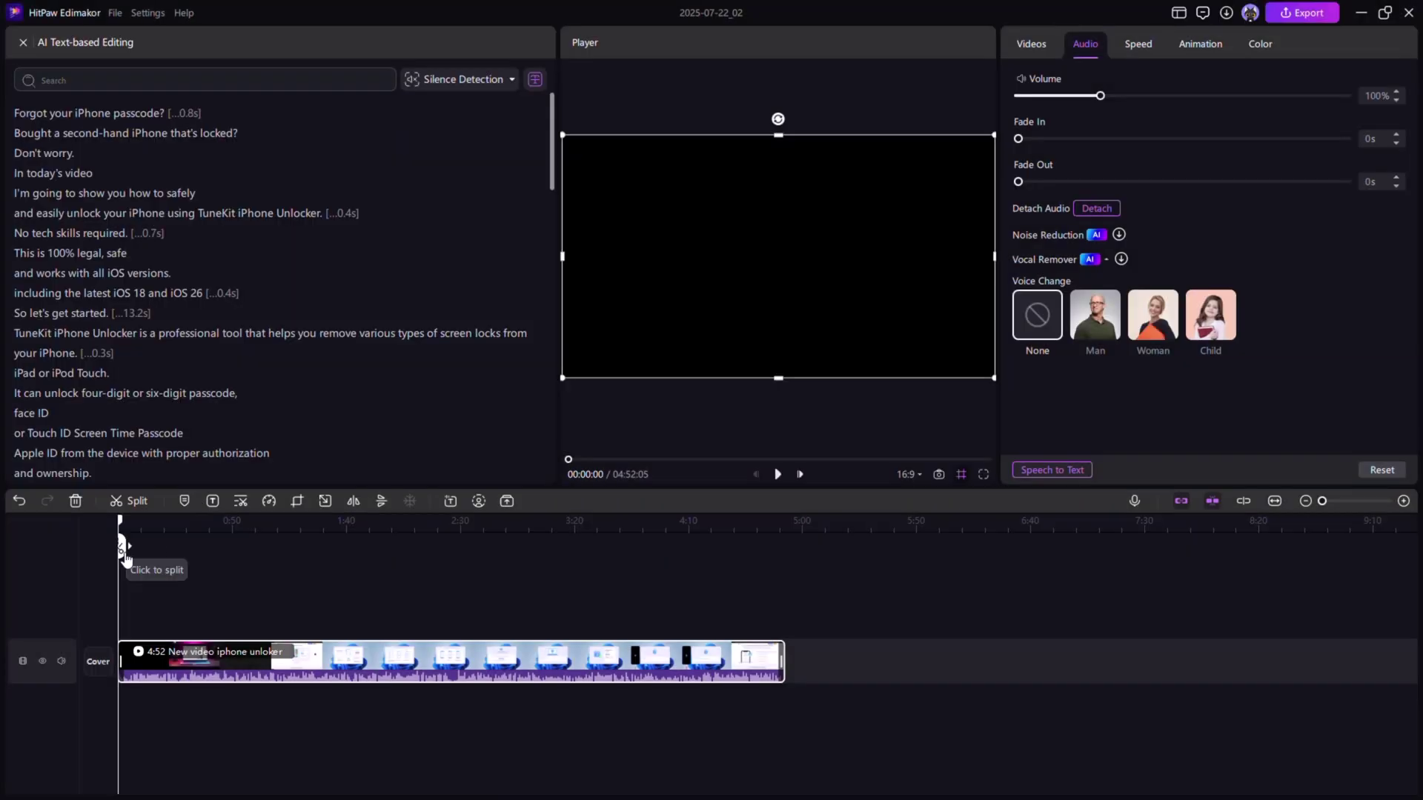
- Delete a long transcript block, then the lines from "it will download more quickly" onward
{"action": "left_click_drag", "start_coordinate": [356, 457], "coordinate": [43, 129]}
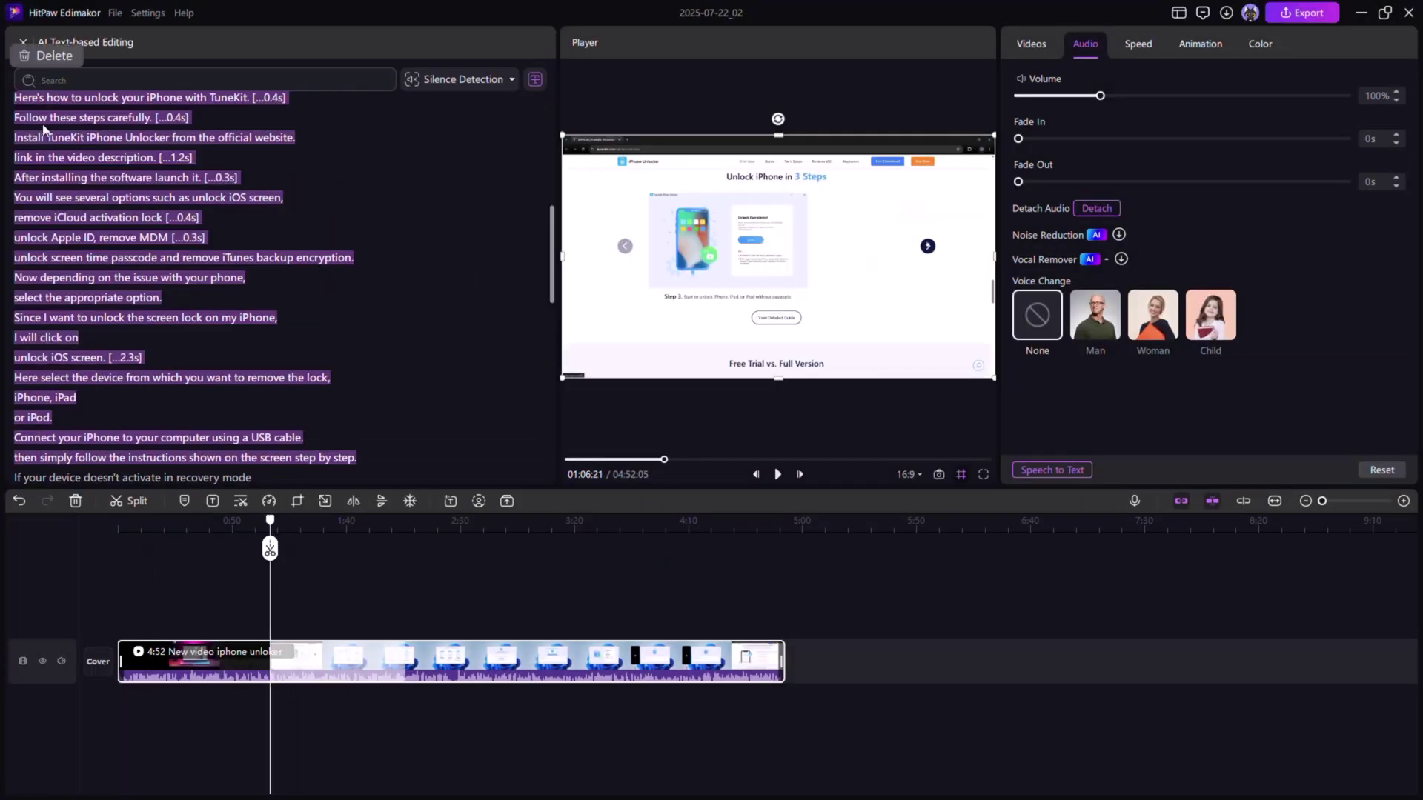
{"action": "left_click", "coordinate": [63, 58]}
{"action": "scroll", "coordinate": [348, 337], "scroll_direction": "down", "scroll_amount": 10}
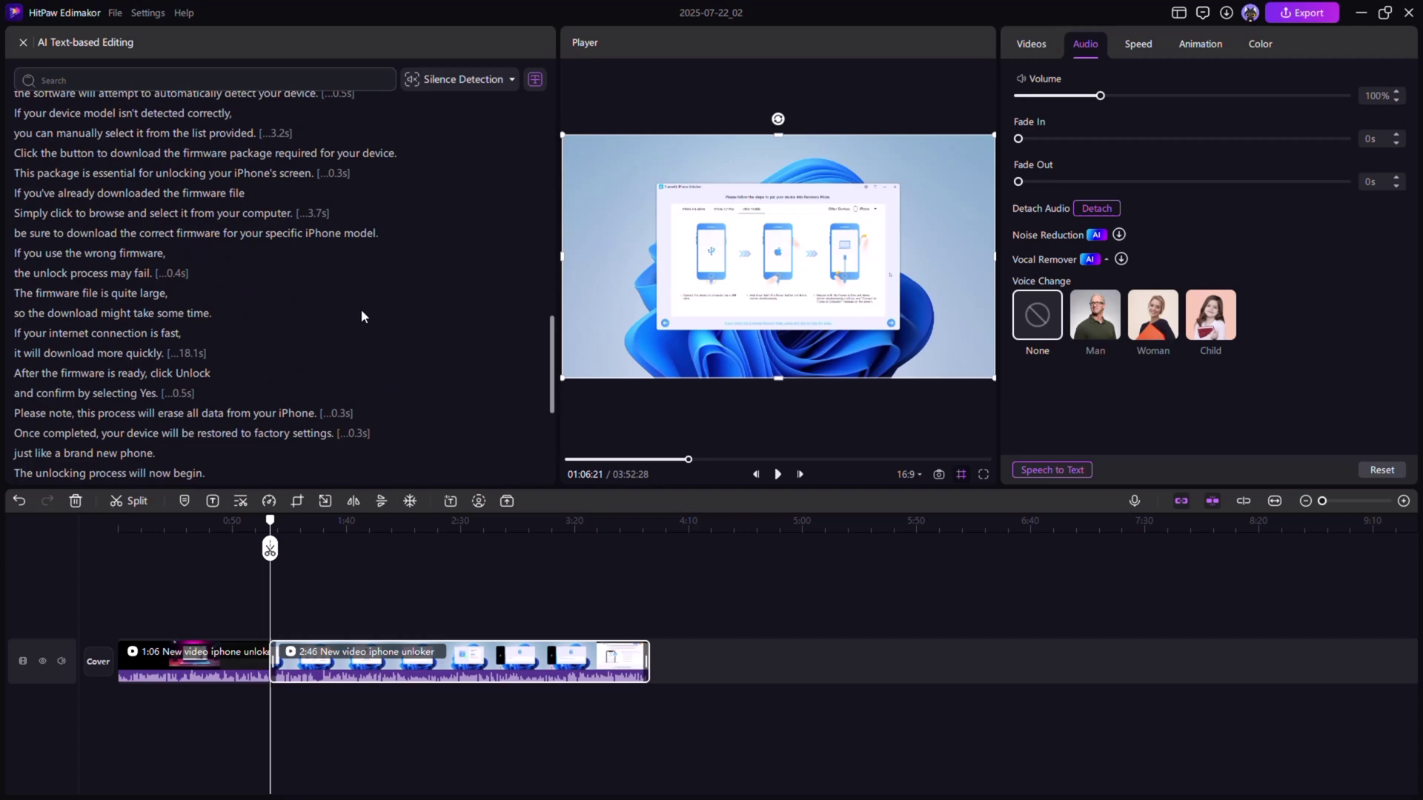
{"action": "left_click_drag", "start_coordinate": [337, 313], "coordinate": [111, 482]}
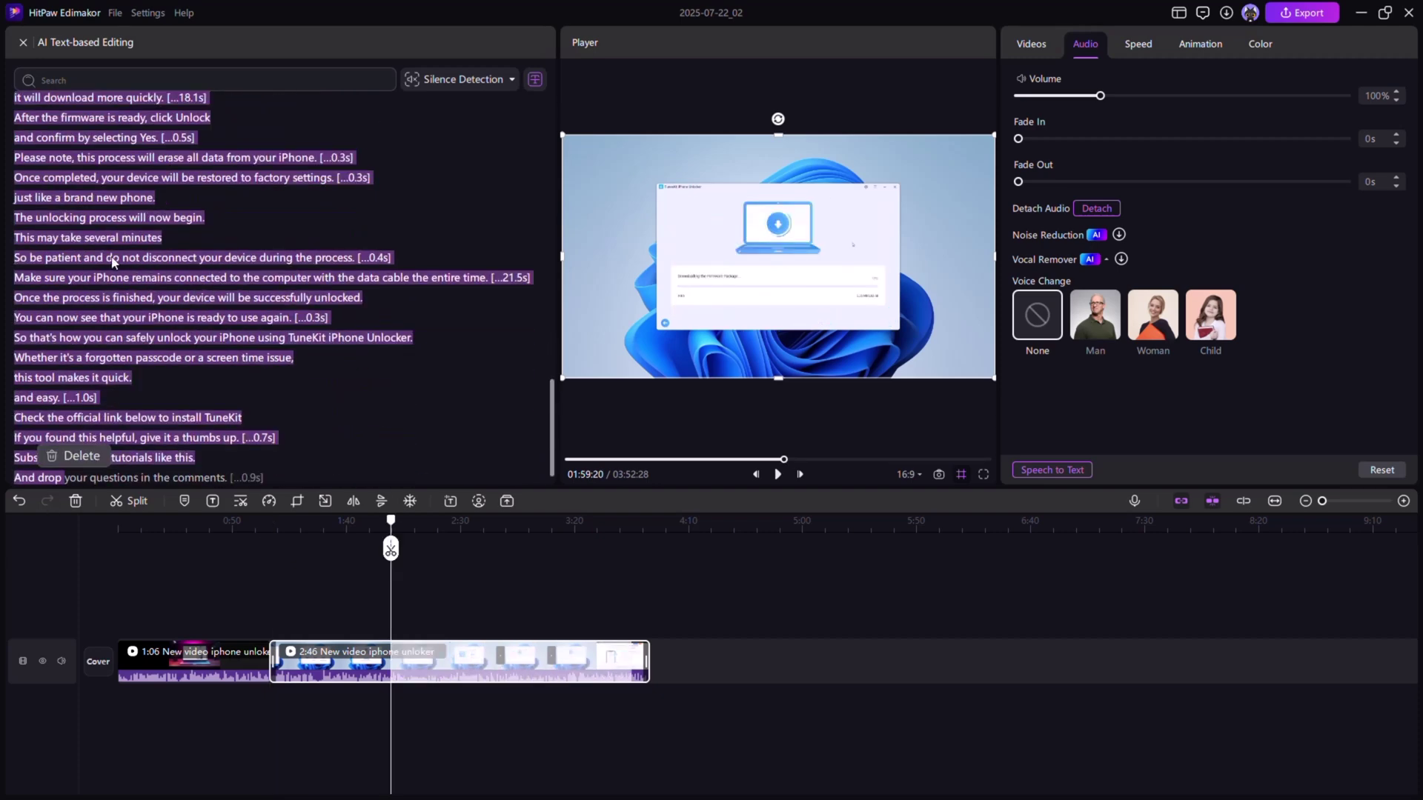
{"action": "left_click", "coordinate": [77, 456]}
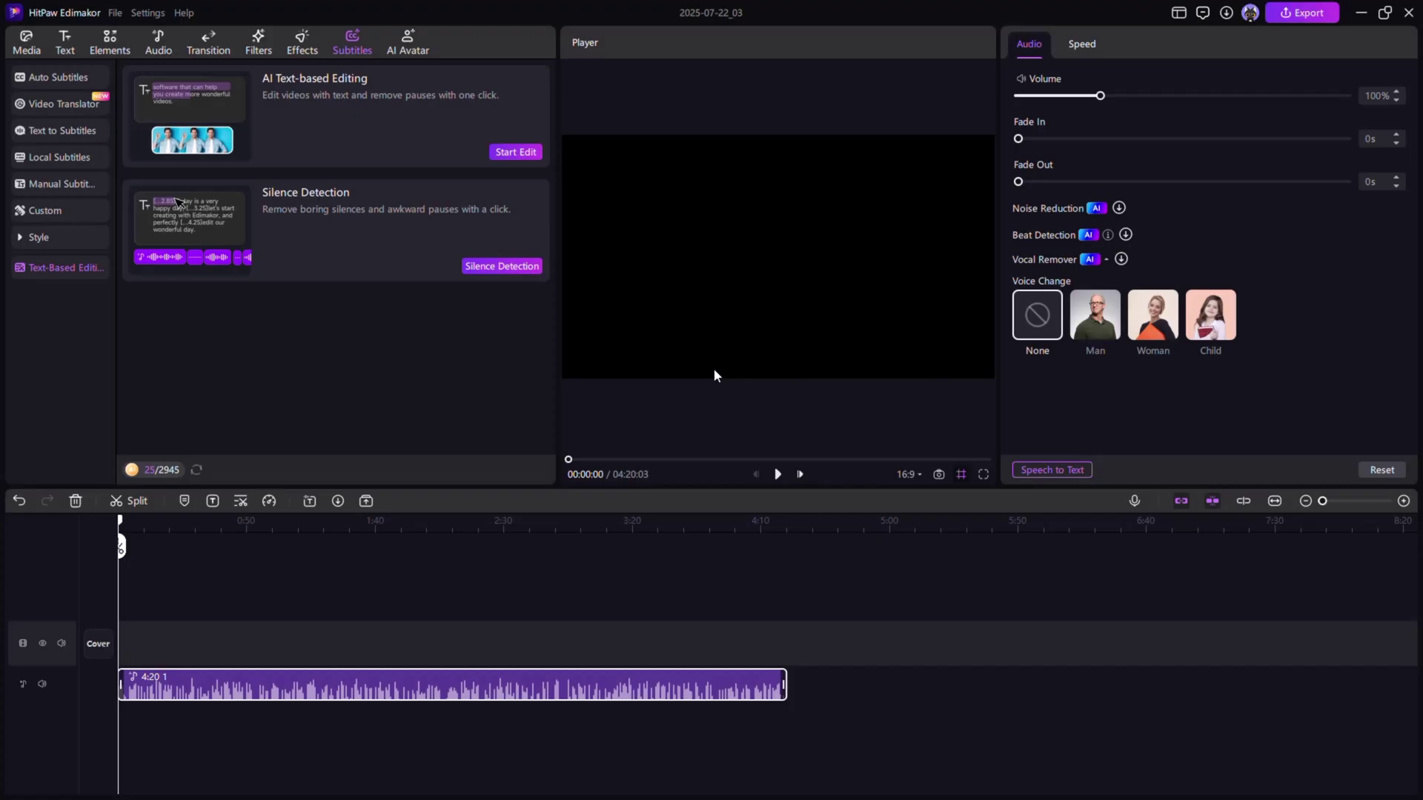
- Delete the subtitles-in-seconds sentence and "Vlog and Cinematic." from the narration
{"action": "left_click", "coordinate": [169, 459]}
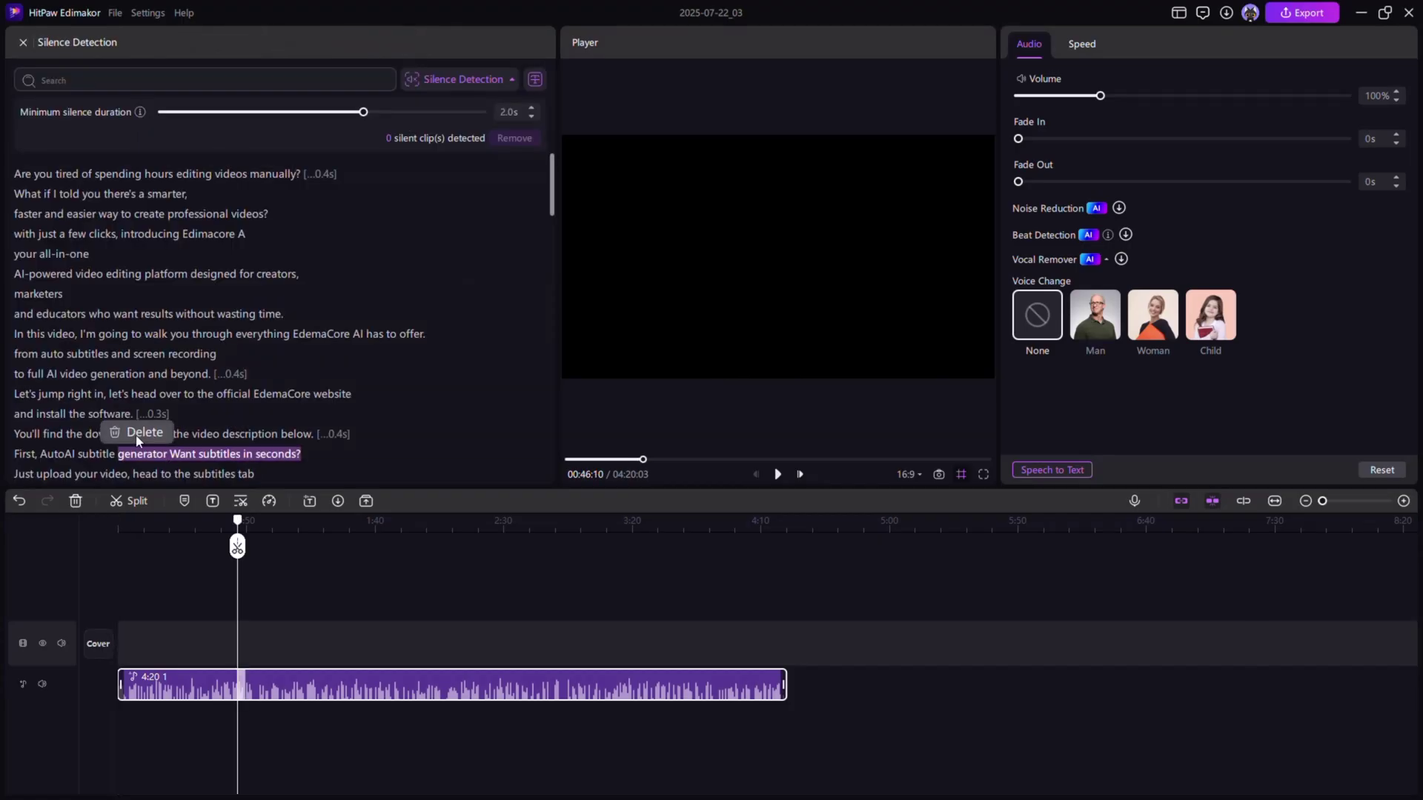
{"action": "left_click", "coordinate": [138, 433]}
{"action": "scroll", "coordinate": [235, 411], "scroll_direction": "down", "scroll_amount": 4}
{"action": "left_click", "coordinate": [280, 303]}
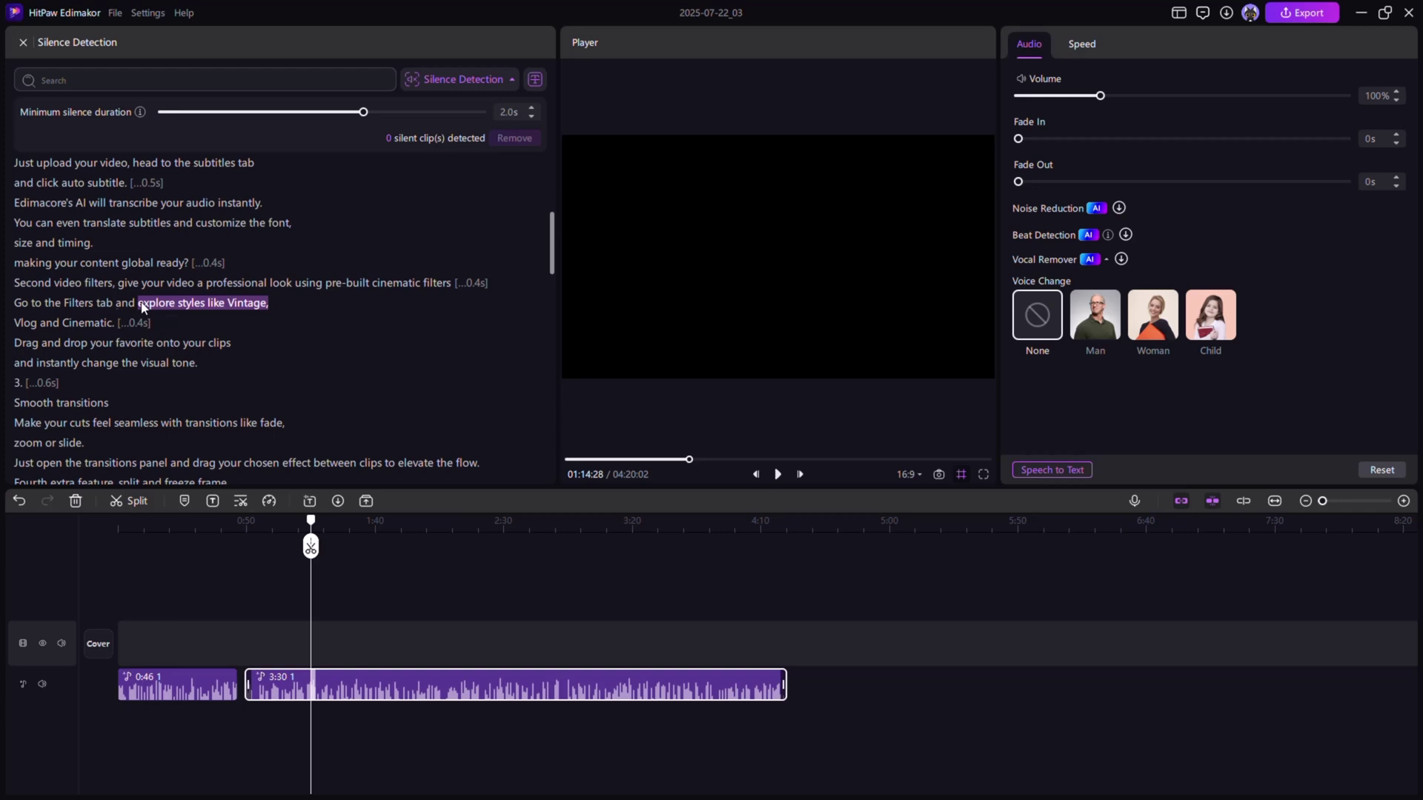
{"action": "left_click", "coordinate": [91, 326]}
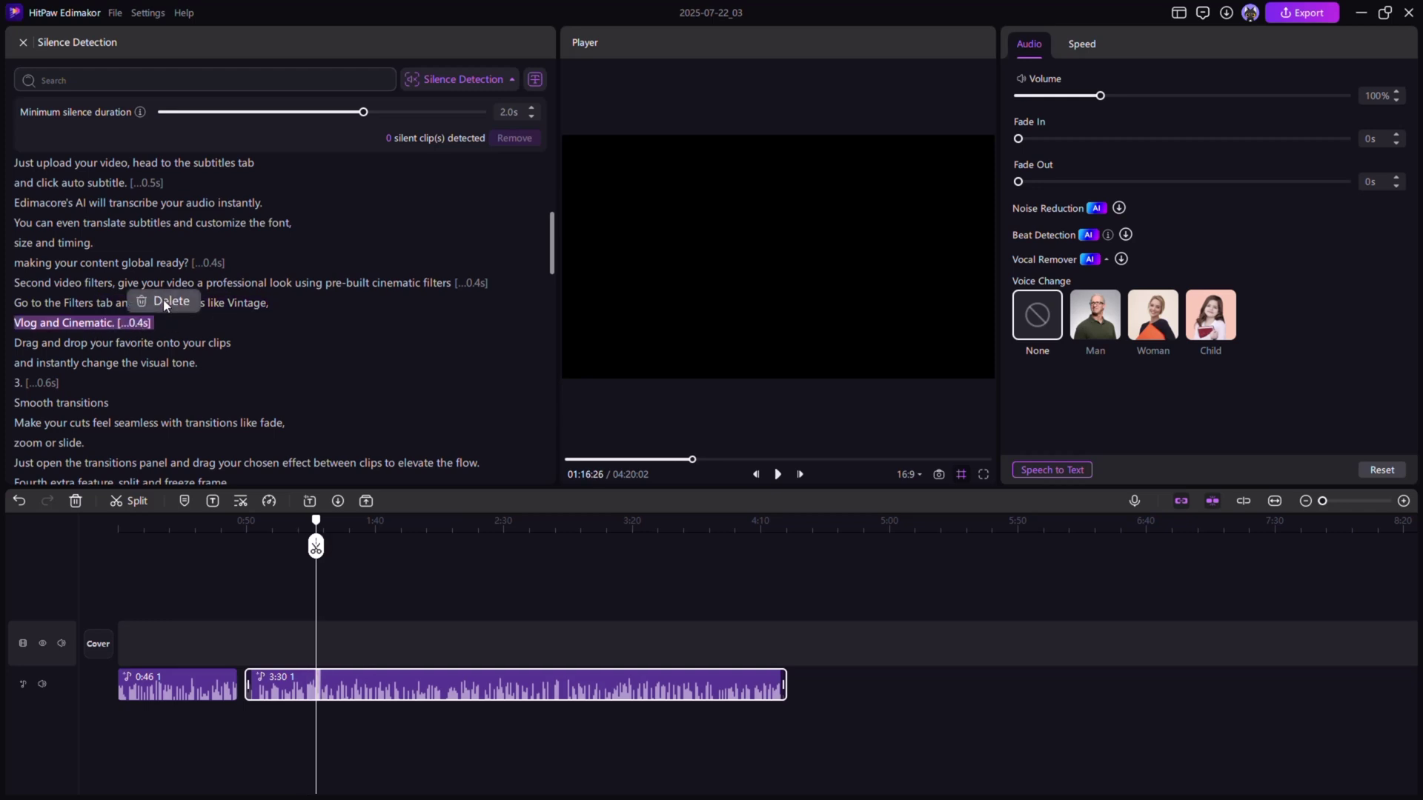
{"action": "left_click", "coordinate": [166, 301]}
- Delete "transitions like fade," and the text-to-speech transcript lines from the narration
{"action": "scroll", "coordinate": [225, 356], "scroll_direction": "down", "scroll_amount": 3}
{"action": "left_click", "coordinate": [285, 334]}
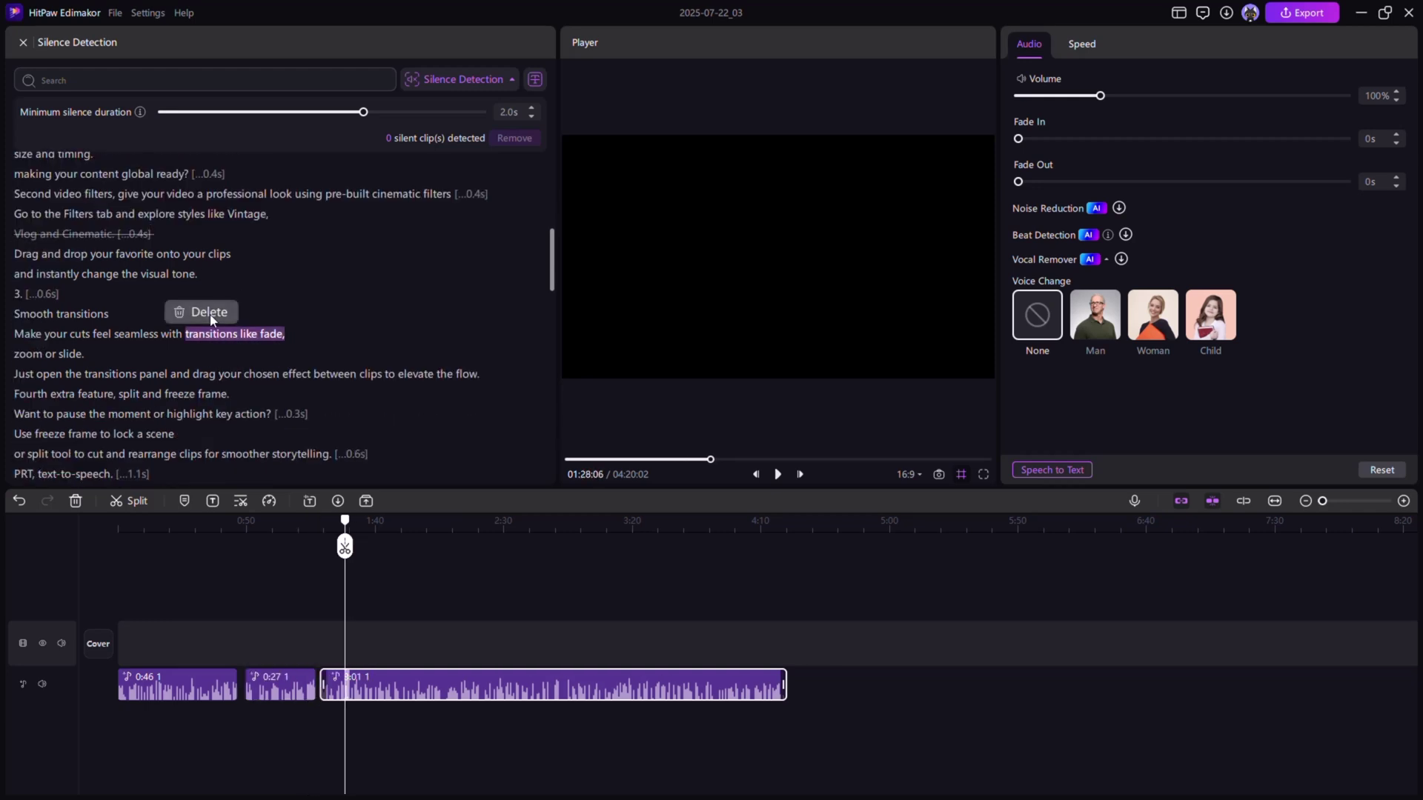
{"action": "left_click", "coordinate": [196, 309]}
{"action": "scroll", "coordinate": [387, 359], "scroll_direction": "down", "scroll_amount": 3}
{"action": "left_click_drag", "start_coordinate": [16, 376], "coordinate": [211, 430]}
{"action": "left_click", "coordinate": [144, 402]}
{"action": "scroll", "coordinate": [429, 323], "scroll_direction": "down", "scroll_amount": 10}
{"action": "scroll", "coordinate": [428, 323], "scroll_direction": "down", "scroll_amount": 15}
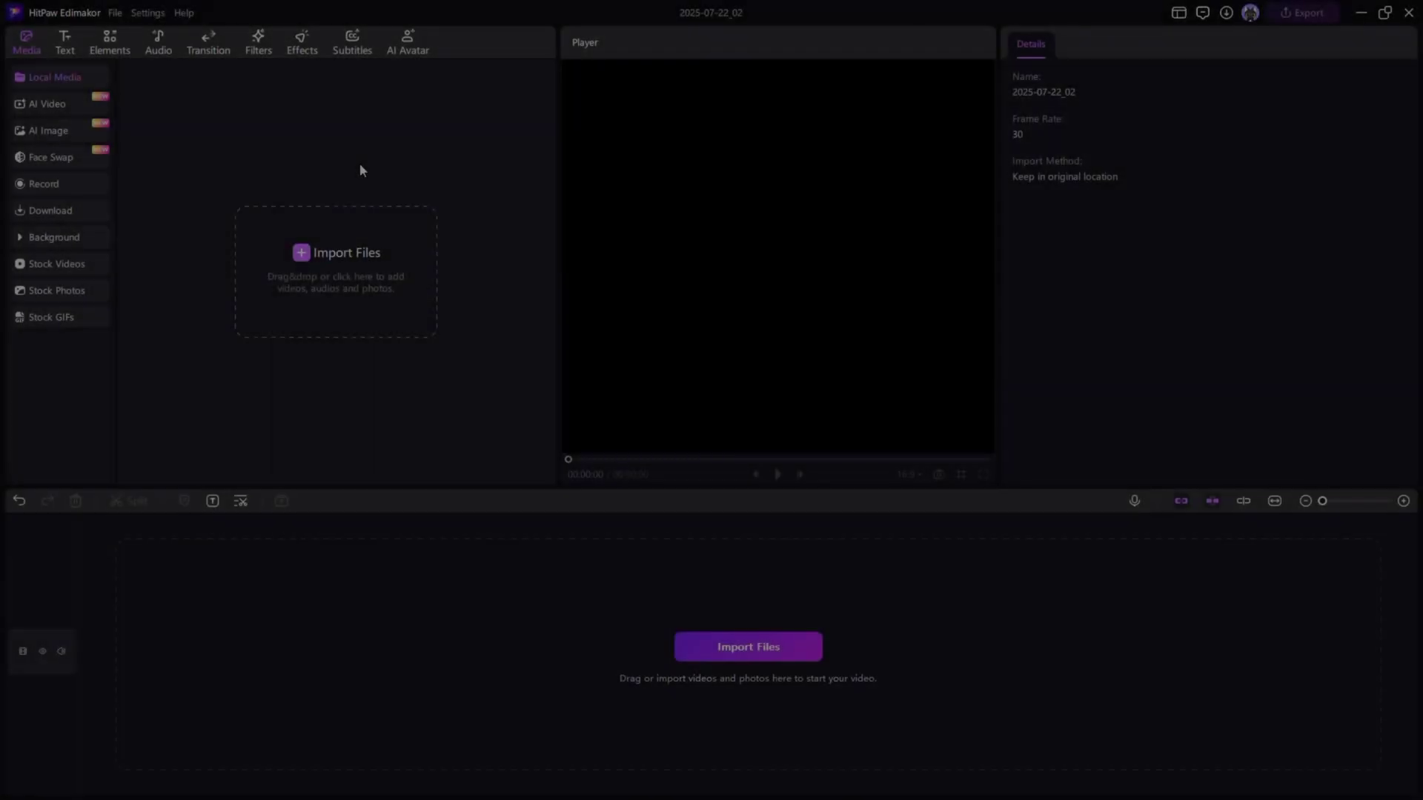
- Generate speech from the pasted Edimakor intro sentence with the Henry voice using Text to Speech
{"action": "left_click", "coordinate": [157, 43]}
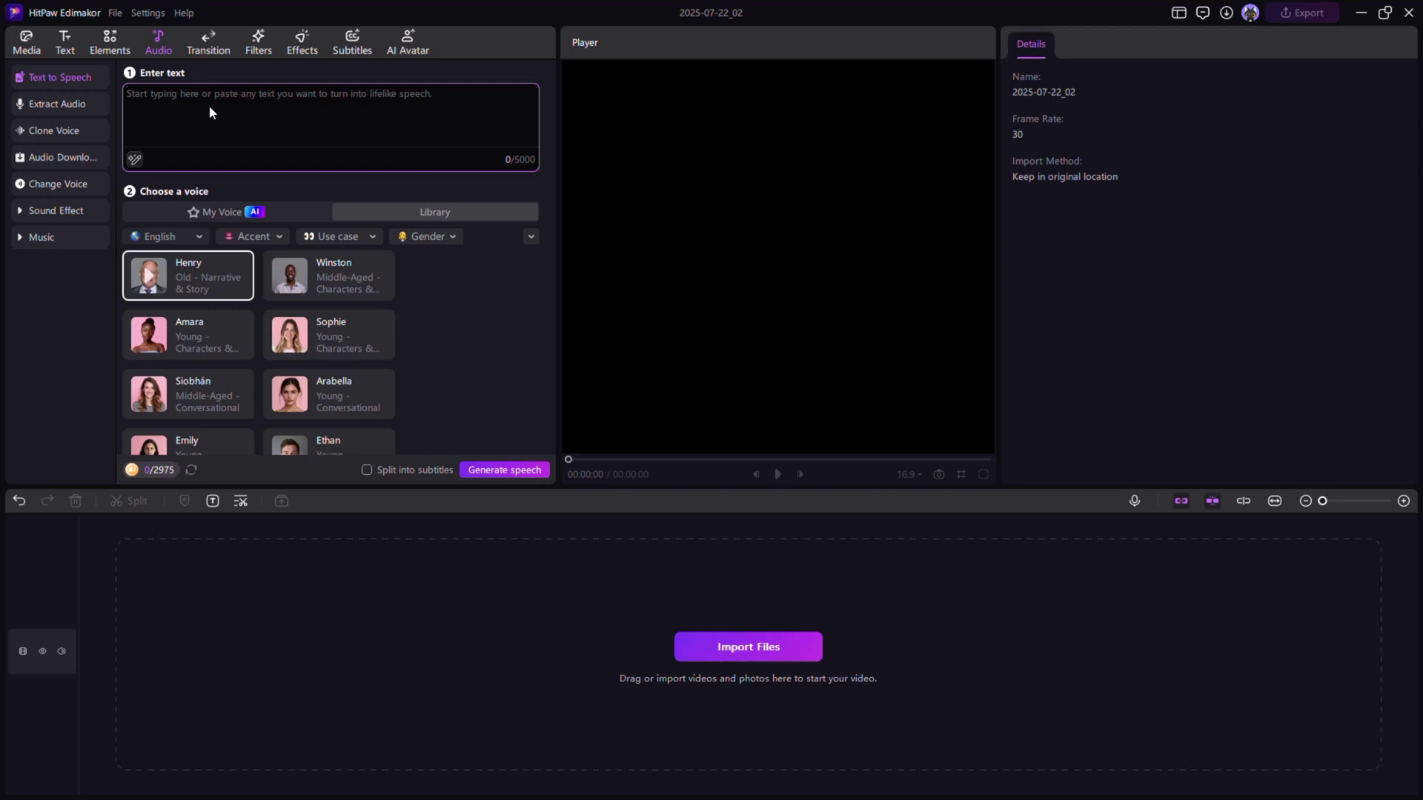
{"action": "type", "text": "Introducing Edimakor AI – your all-in-one AI-powered video editing platform designed for creators, marketers, and educators who want results without wasting time."}
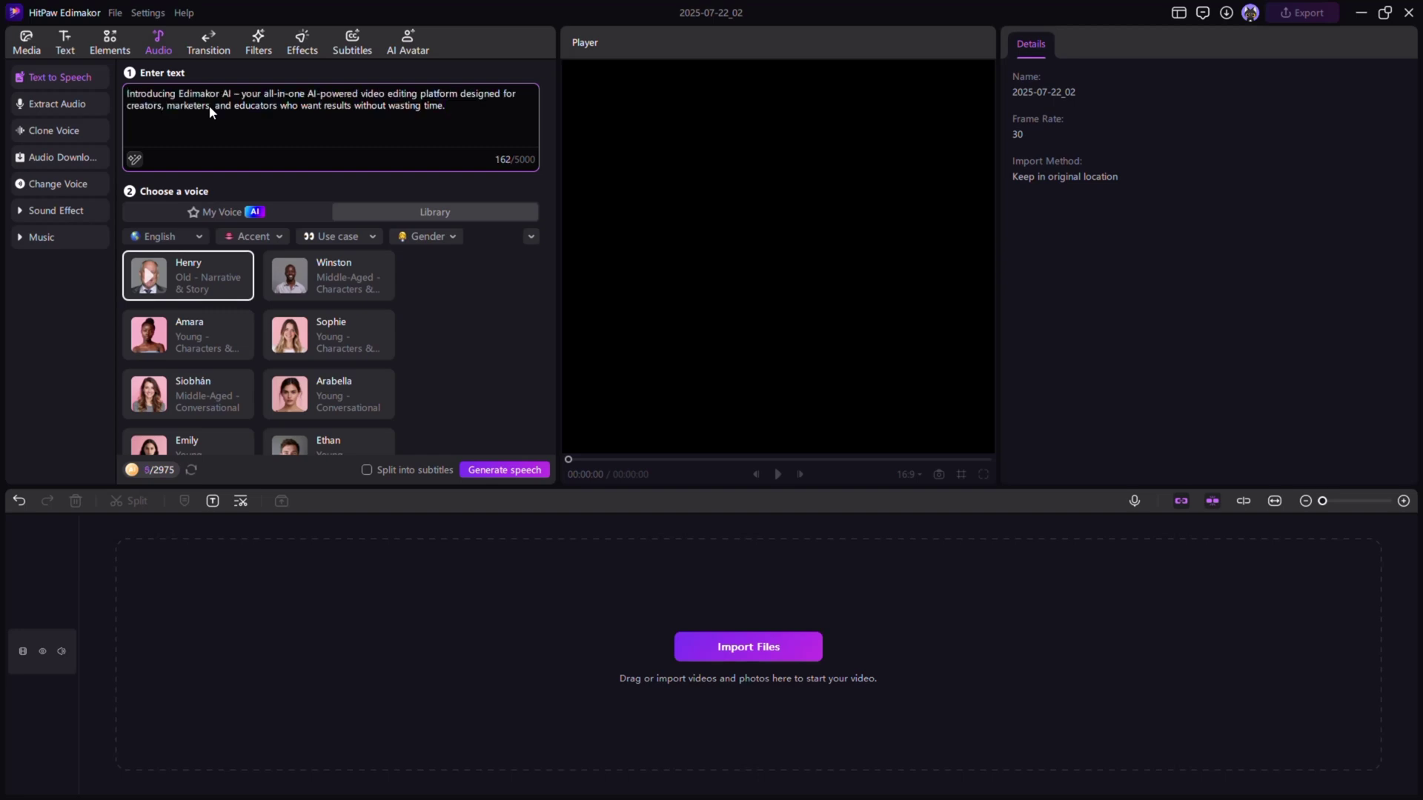
{"action": "left_click", "coordinate": [499, 469]}
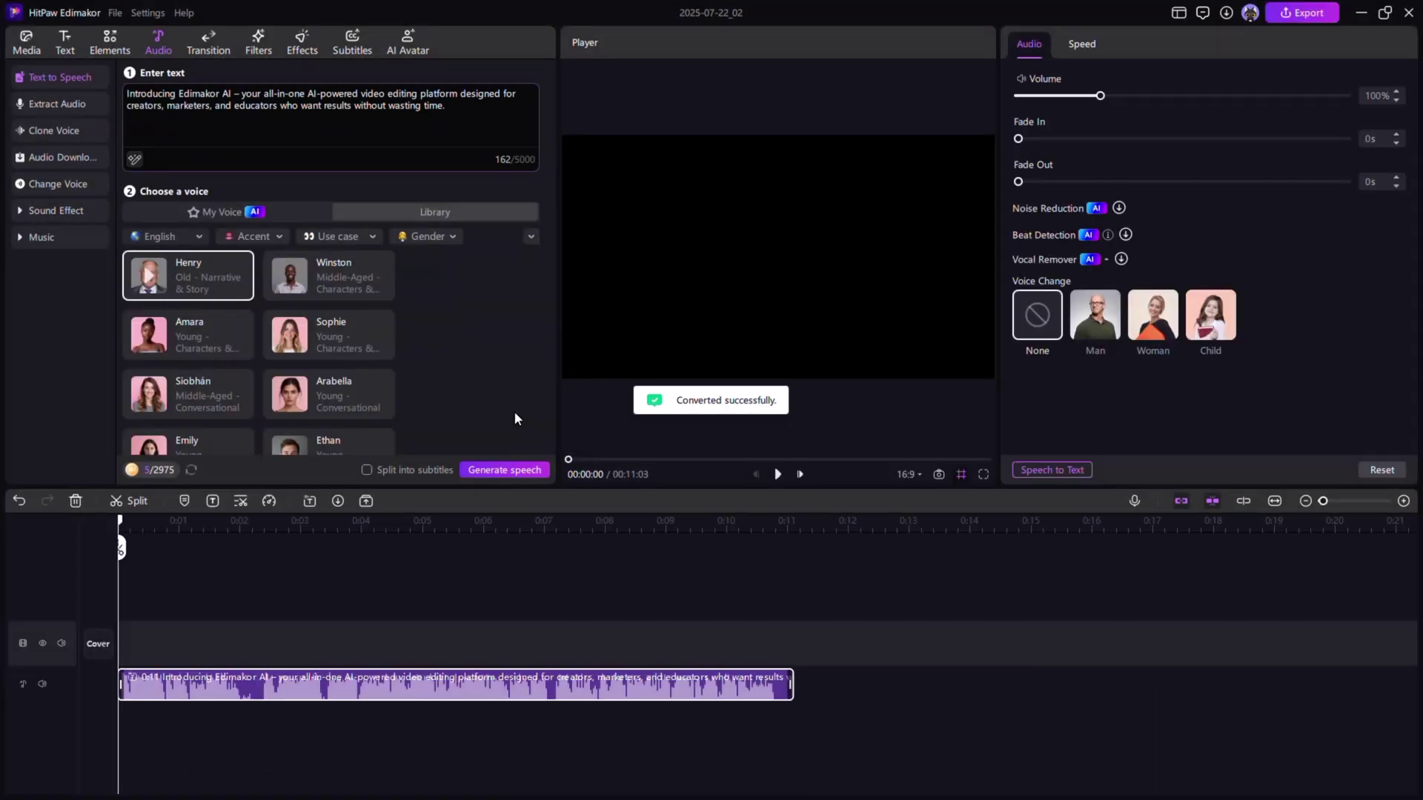
- Check the English voice language and accent filters, then play back the generated speech
{"action": "left_click", "coordinate": [166, 236]}
{"action": "left_click", "coordinate": [420, 305]}
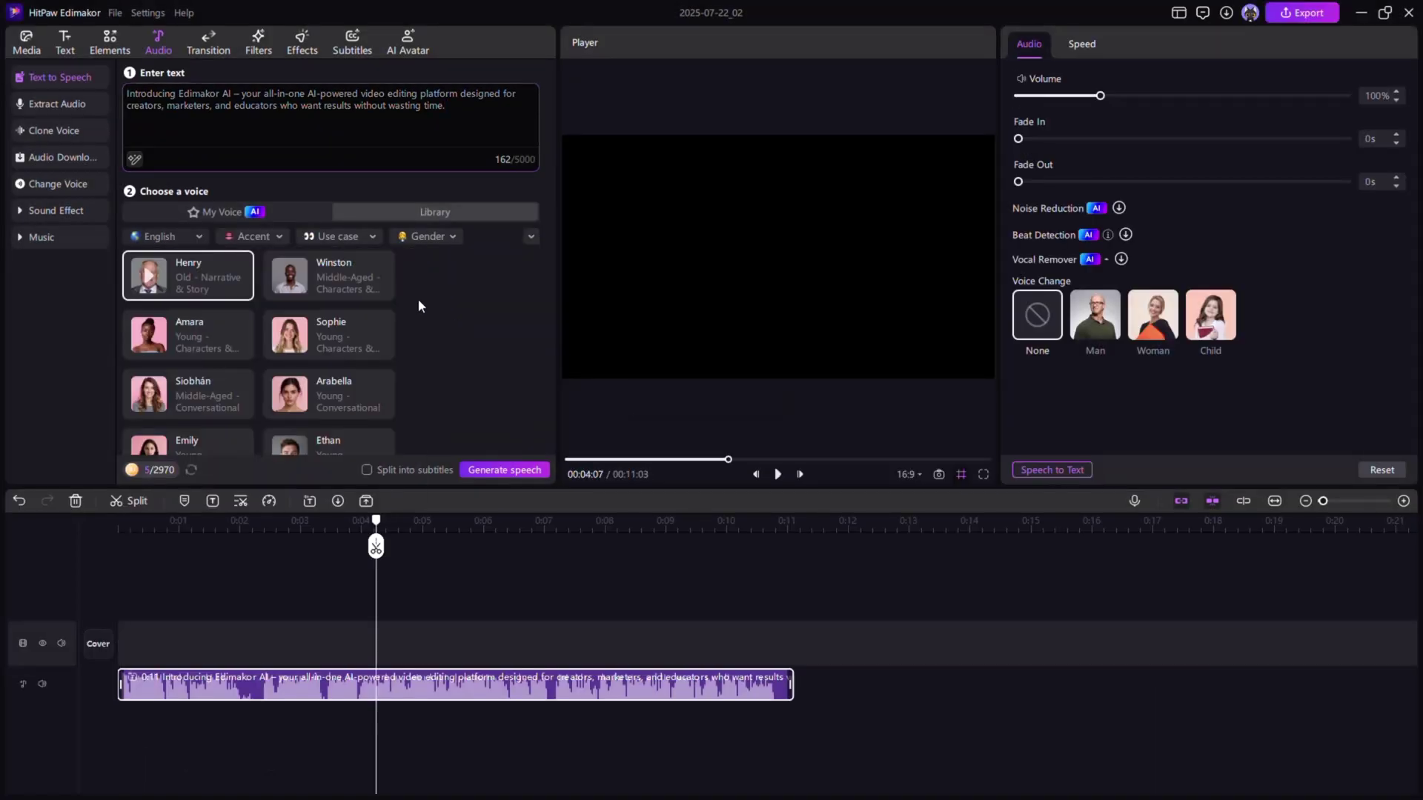
{"action": "left_click", "coordinate": [256, 232]}
{"action": "scroll", "coordinate": [371, 312], "scroll_direction": "down", "scroll_amount": 5}
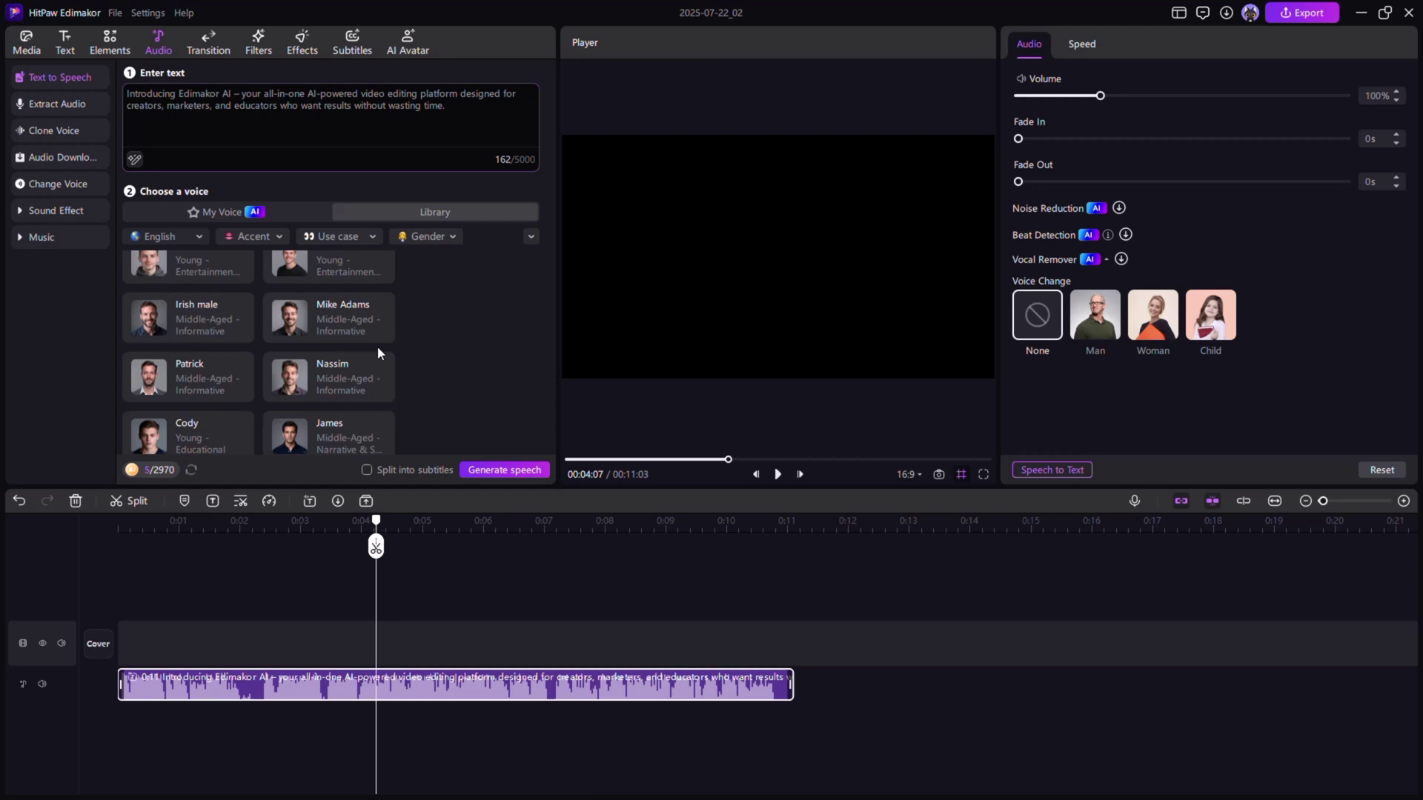
{"action": "scroll", "coordinate": [378, 348], "scroll_direction": "down", "scroll_amount": 10}
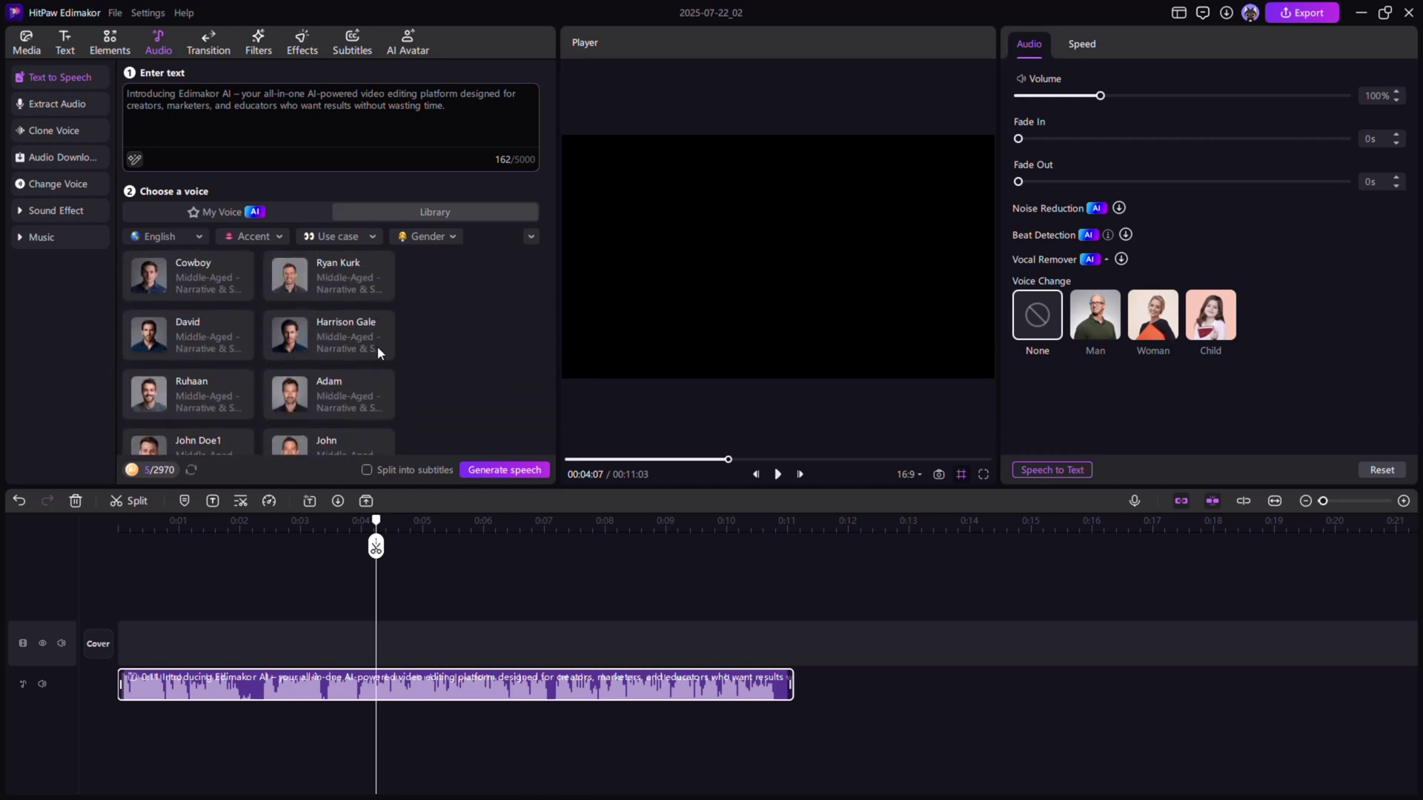
{"action": "scroll", "coordinate": [376, 345], "scroll_direction": "up", "scroll_amount": 15}
{"action": "left_click", "coordinate": [778, 474]}
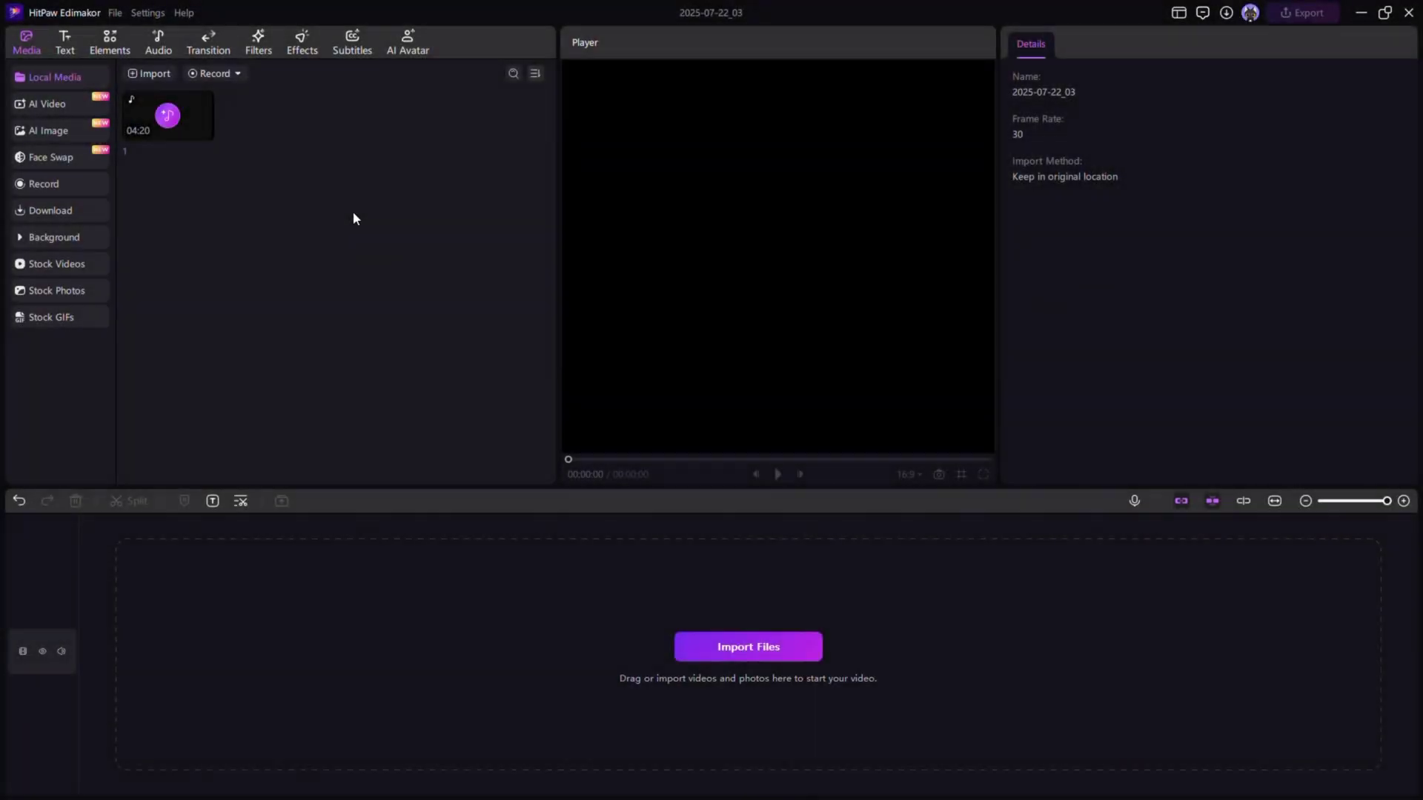
- Place the 04:20 audio clip on the timeline and auto-generate subtitles with Speech to Text
{"action": "left_click_drag", "start_coordinate": [167, 116], "coordinate": [123, 618]}
{"action": "left_click_drag", "start_coordinate": [136, 559], "coordinate": [439, 547]}
{"action": "left_click", "coordinate": [1054, 470]}
- In Change Voice, preview the Queen, Monster and Santa Claus voices for 1.mp3
{"action": "left_click", "coordinate": [158, 43]}
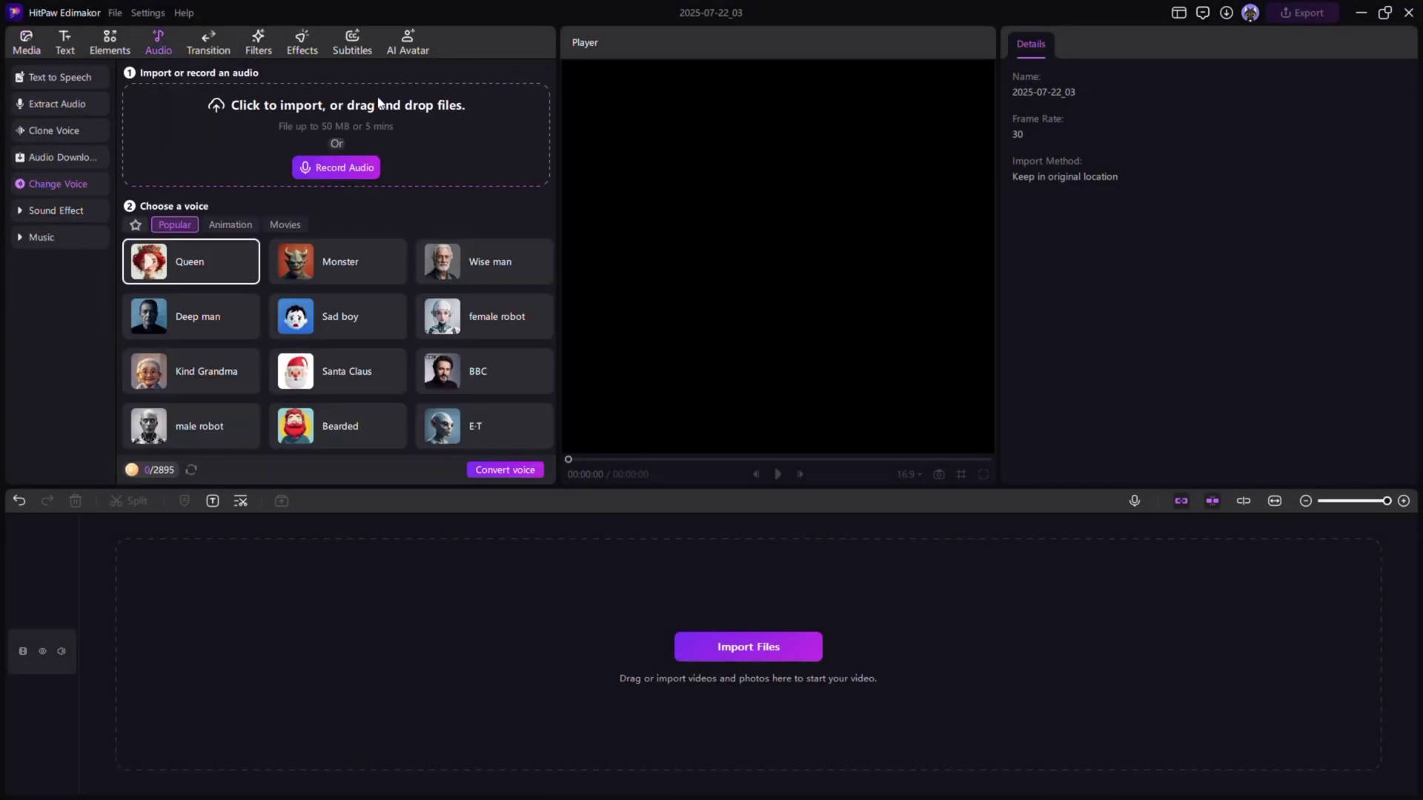
{"action": "left_click", "coordinate": [364, 167]}
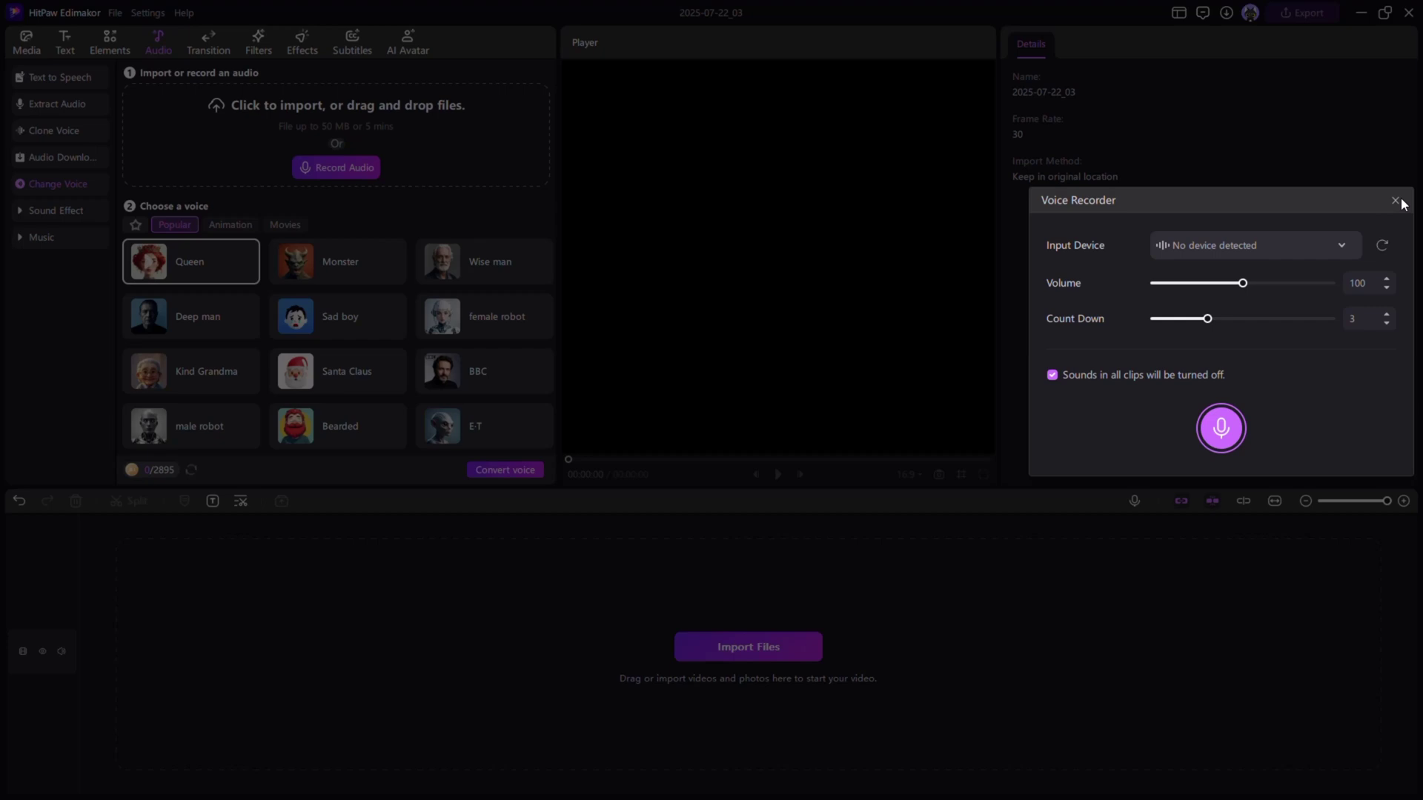
{"action": "left_click", "coordinate": [1395, 200]}
{"action": "scroll", "coordinate": [222, 237], "scroll_direction": "down", "scroll_amount": 1}
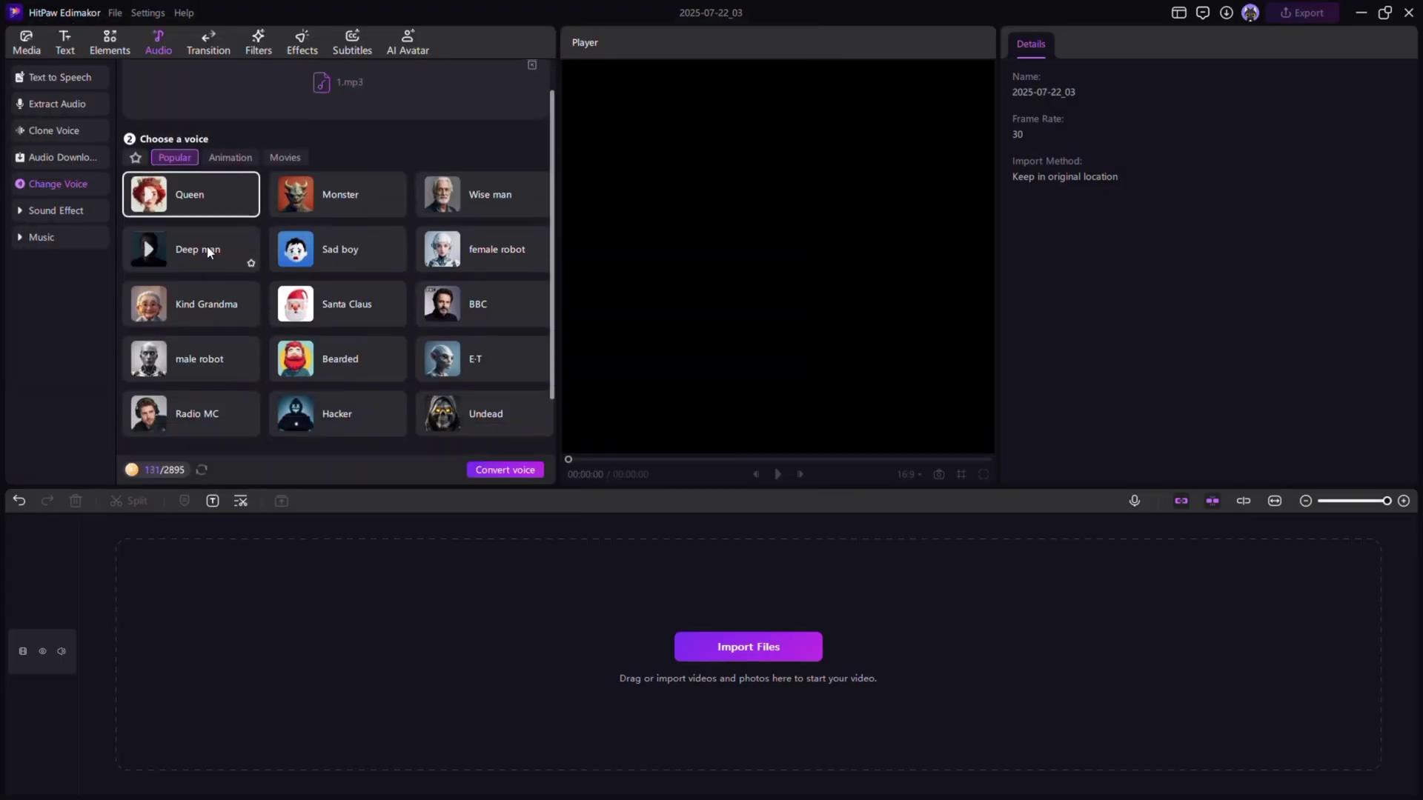
{"action": "scroll", "coordinate": [208, 253], "scroll_direction": "up", "scroll_amount": 1}
{"action": "left_click", "coordinate": [153, 233]}
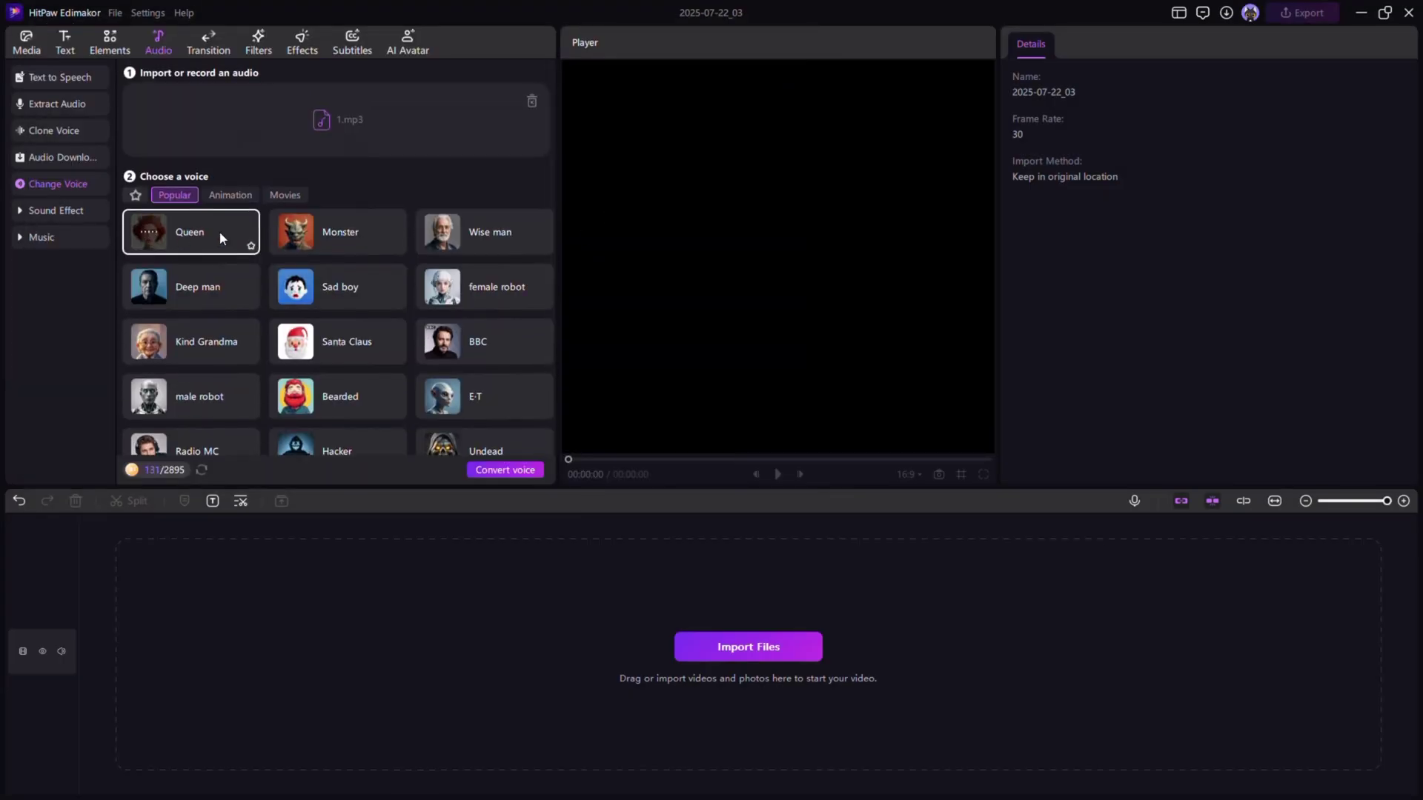
{"action": "left_click", "coordinate": [297, 235]}
{"action": "left_click", "coordinate": [300, 341]}
{"action": "scroll", "coordinate": [308, 343], "scroll_direction": "down", "scroll_amount": 1}
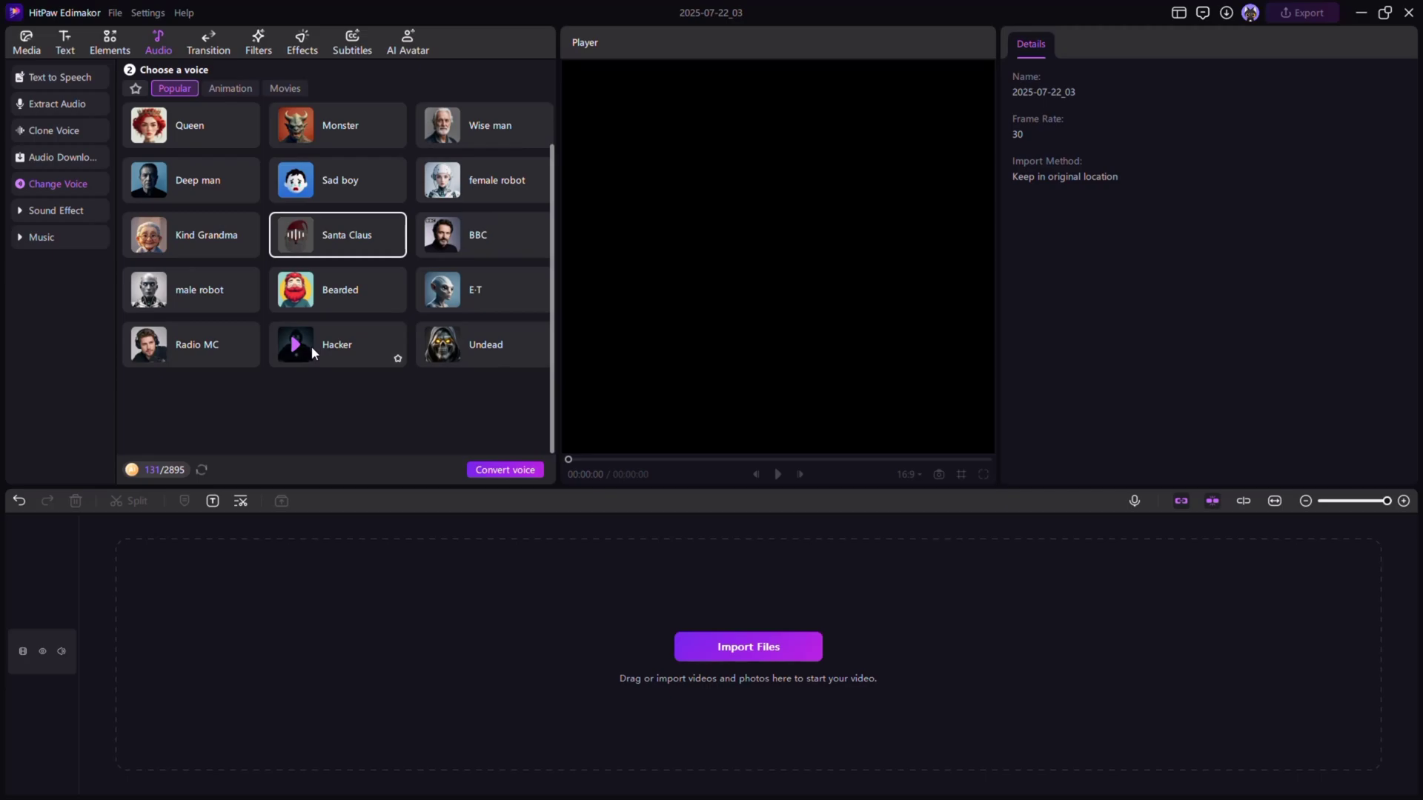
{"action": "scroll", "coordinate": [311, 345], "scroll_direction": "up", "scroll_amount": 1}
- Convert the narration to the Queen voice and play it back from around 2:06
{"action": "left_click", "coordinate": [186, 233]}
{"action": "left_click", "coordinate": [504, 470]}
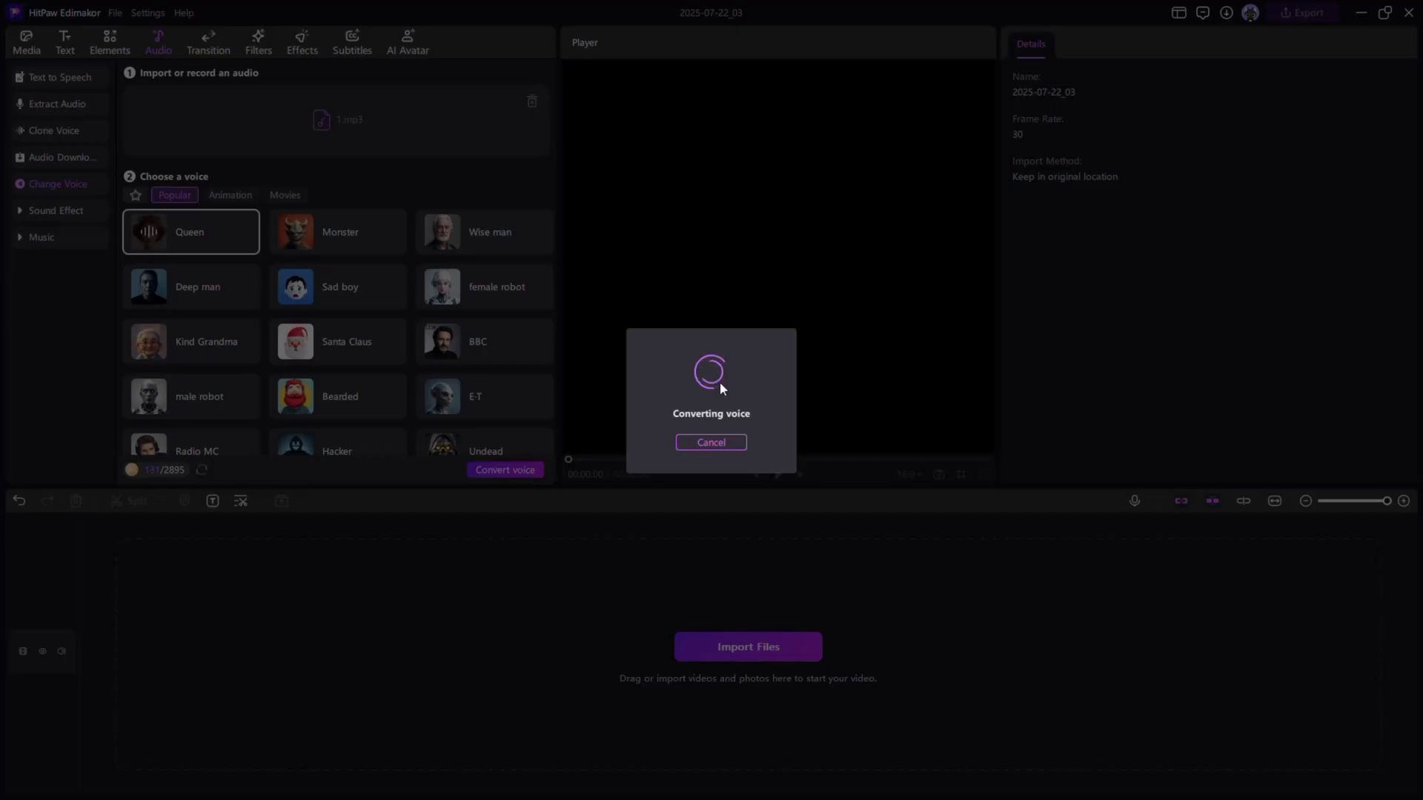
{"action": "left_click", "coordinate": [776, 474]}
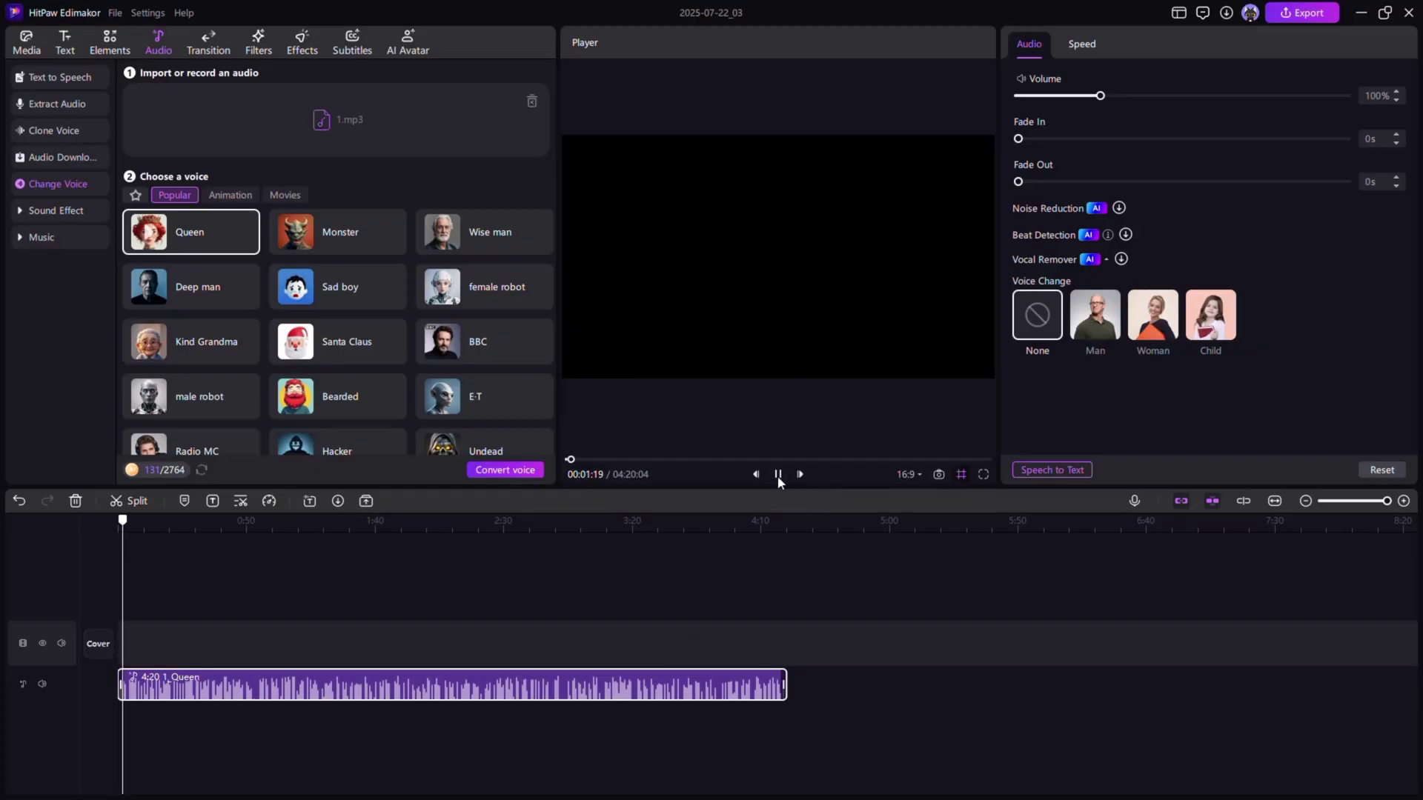
{"action": "left_click", "coordinate": [443, 525]}
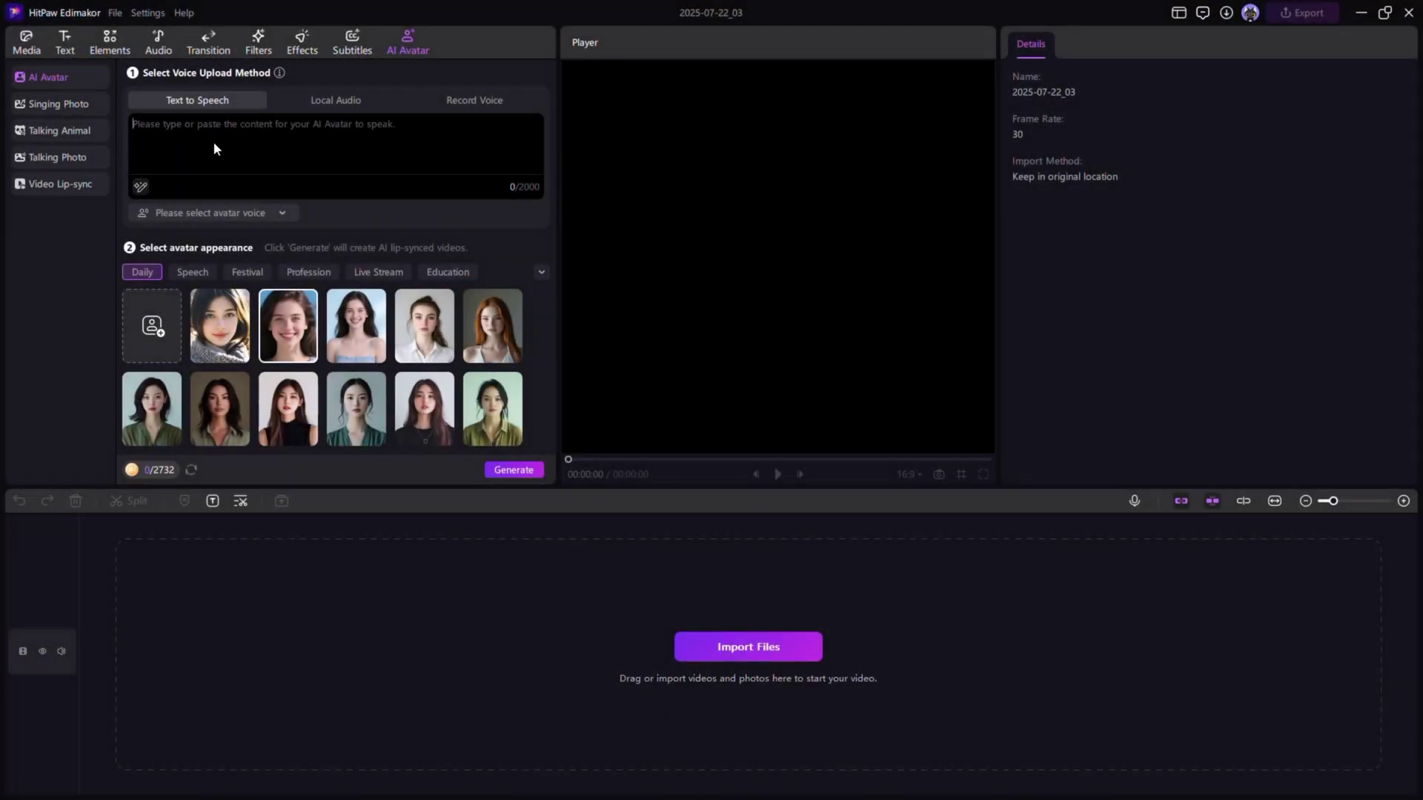
- Paste the Edimakor introduction, choose the fourth avatar, generate the lip-synced video and play it
{"action": "key", "text": "ctrl+v"}
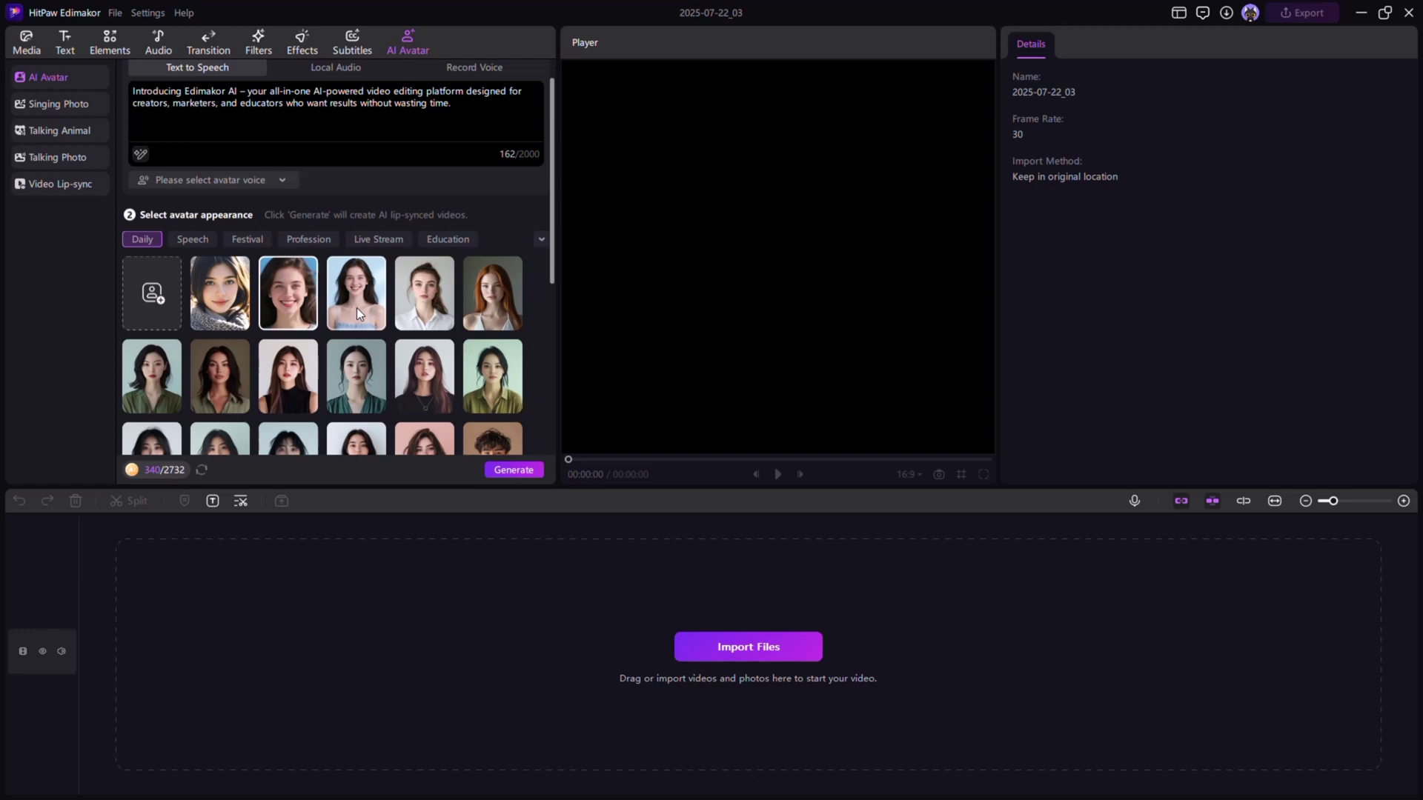
{"action": "scroll", "coordinate": [357, 308], "scroll_direction": "down", "scroll_amount": 5}
{"action": "scroll", "coordinate": [358, 309], "scroll_direction": "up", "scroll_amount": 5}
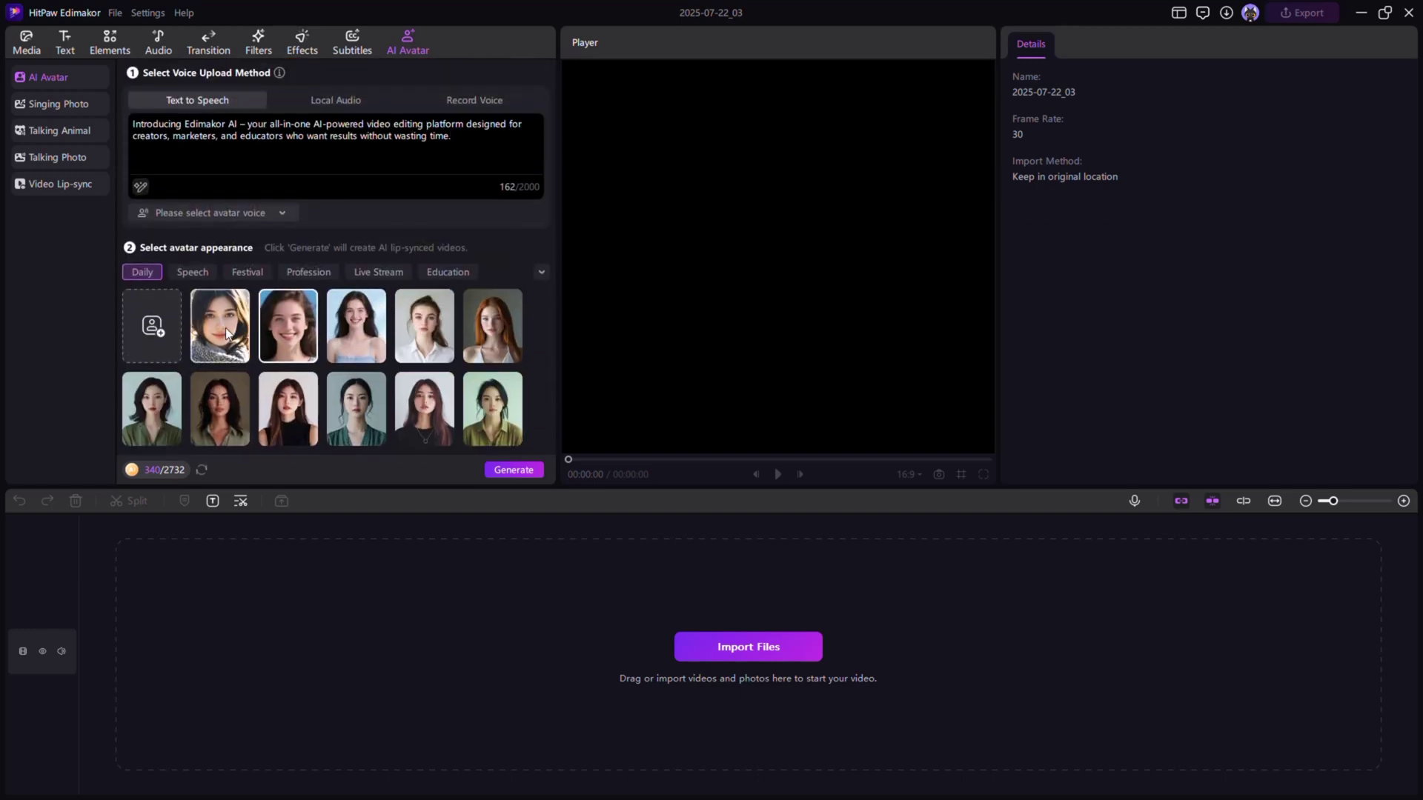
{"action": "left_click", "coordinate": [349, 317]}
{"action": "left_click", "coordinate": [513, 468]}
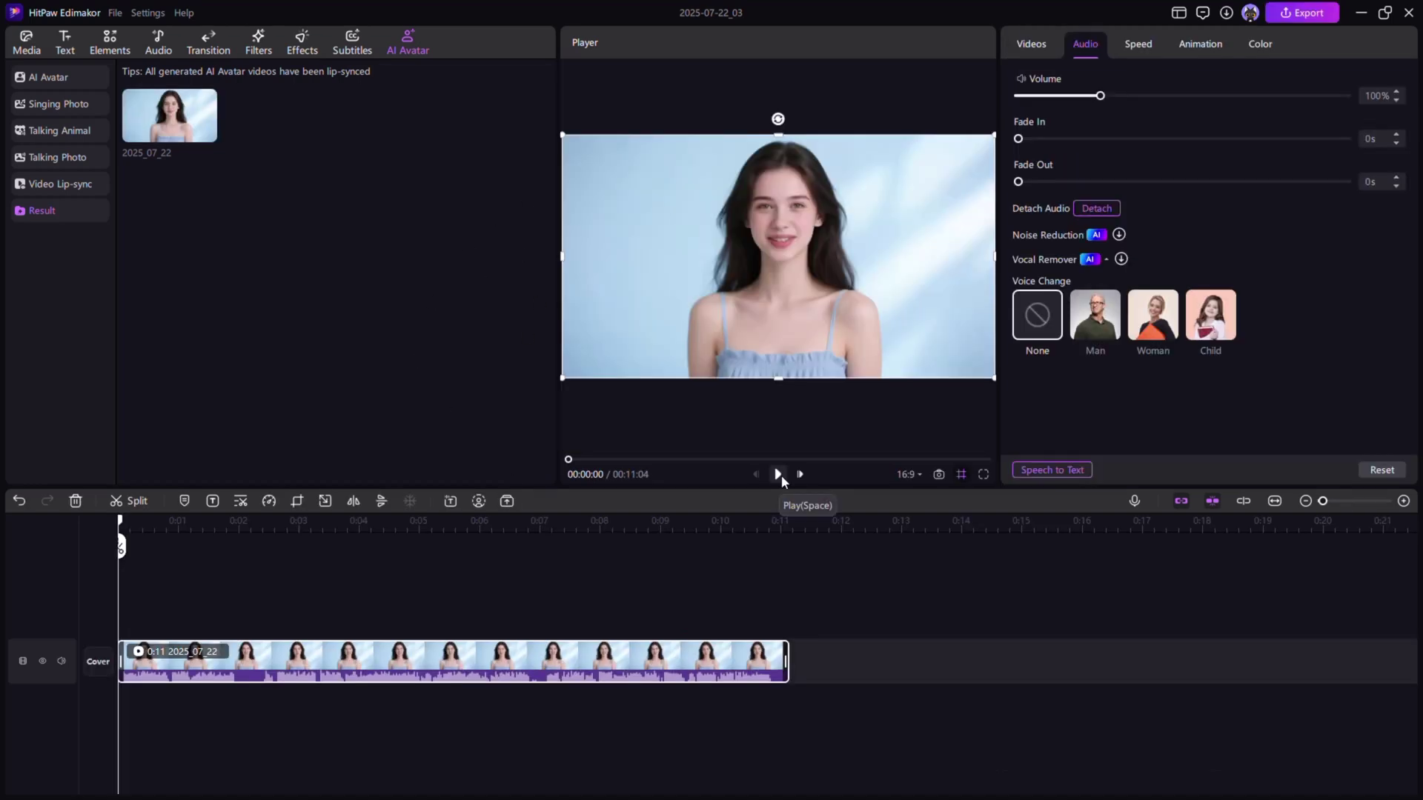
{"action": "left_click", "coordinate": [778, 475]}
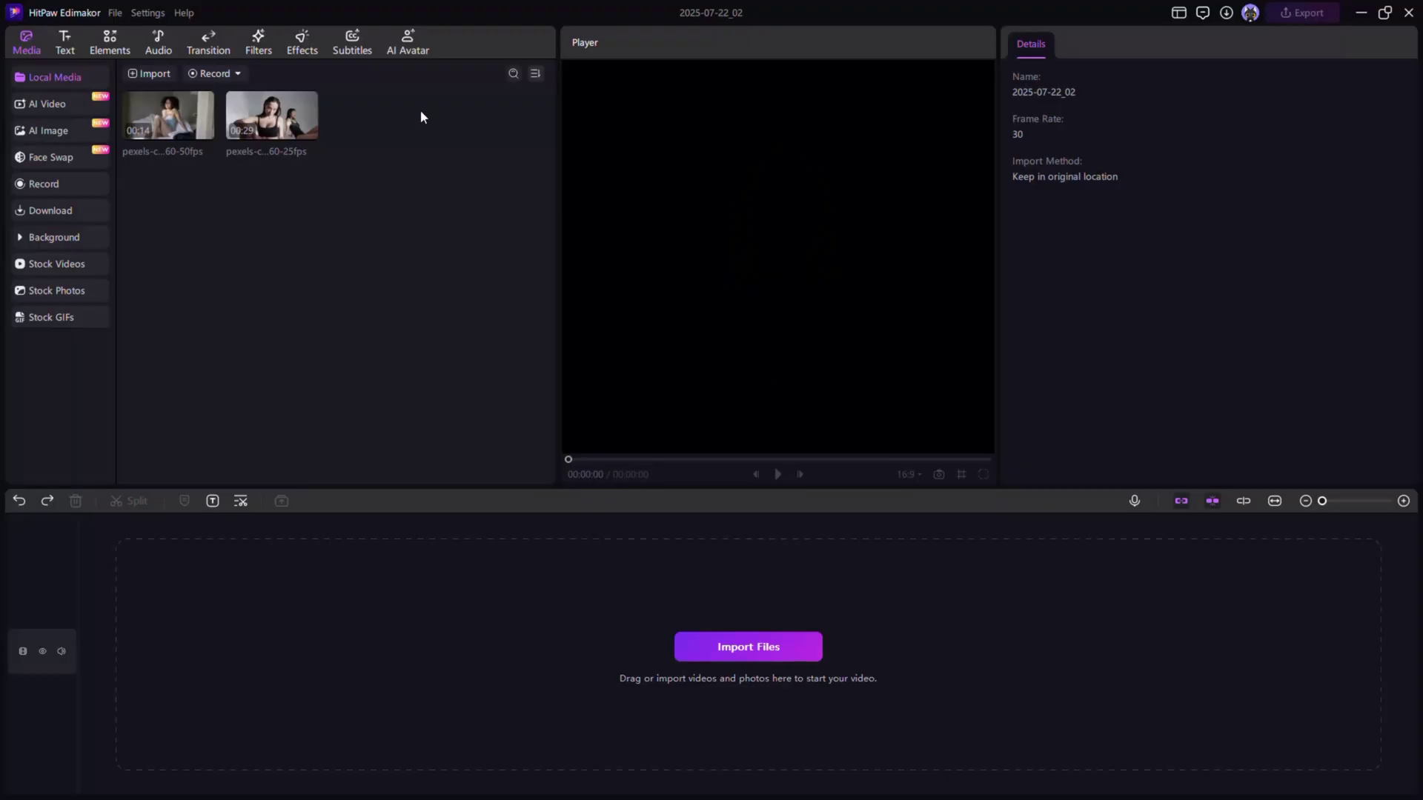
- Add both imported pexels clips to the timeline and set the playhead to 0:13 near the cut
{"action": "left_click_drag", "start_coordinate": [421, 111], "coordinate": [138, 628]}
{"action": "left_click", "coordinate": [384, 594]}
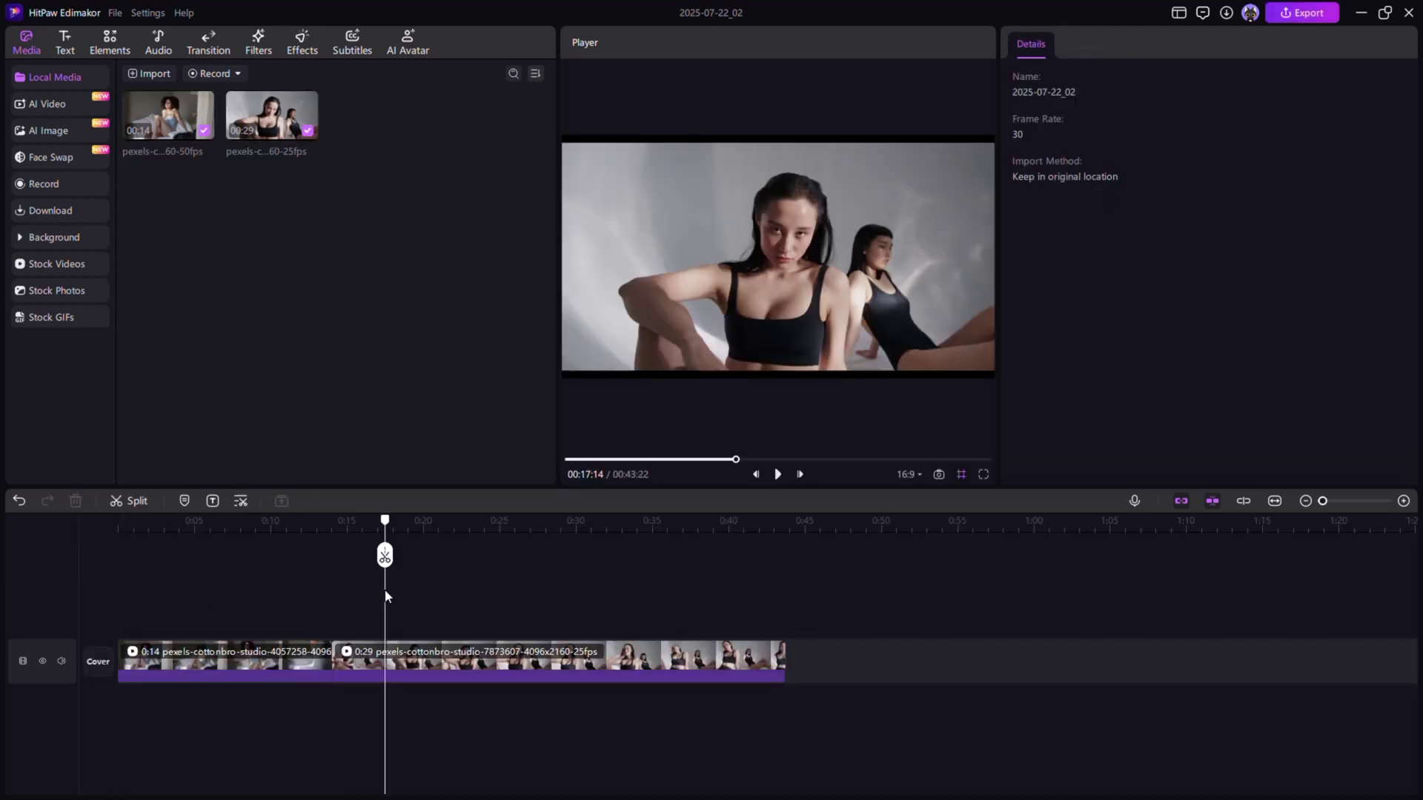
{"action": "left_click_drag", "start_coordinate": [384, 556], "coordinate": [317, 556]}
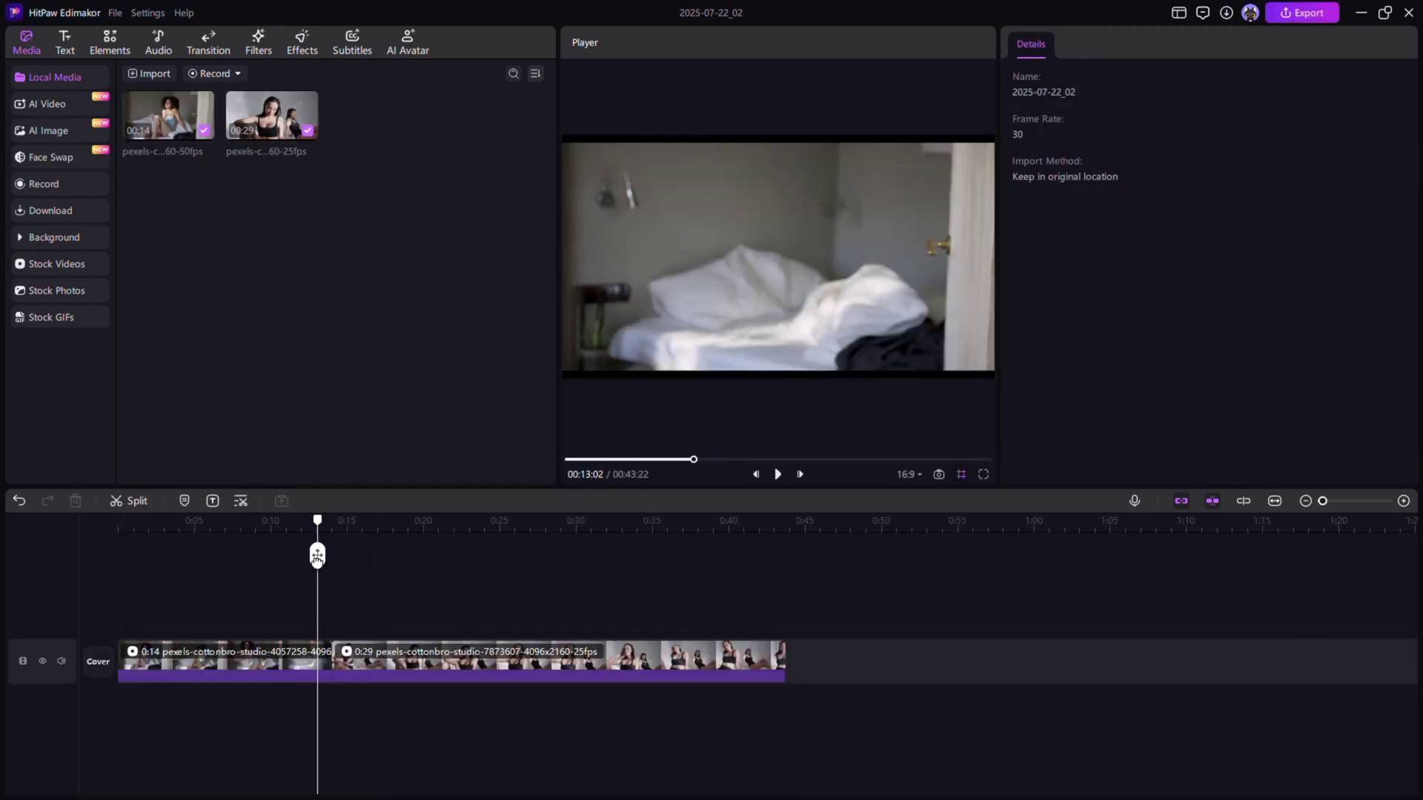
- Place Dissolve II, then Pull Out from What's New transitions at the clip junction and preview
{"action": "left_click", "coordinate": [205, 50]}
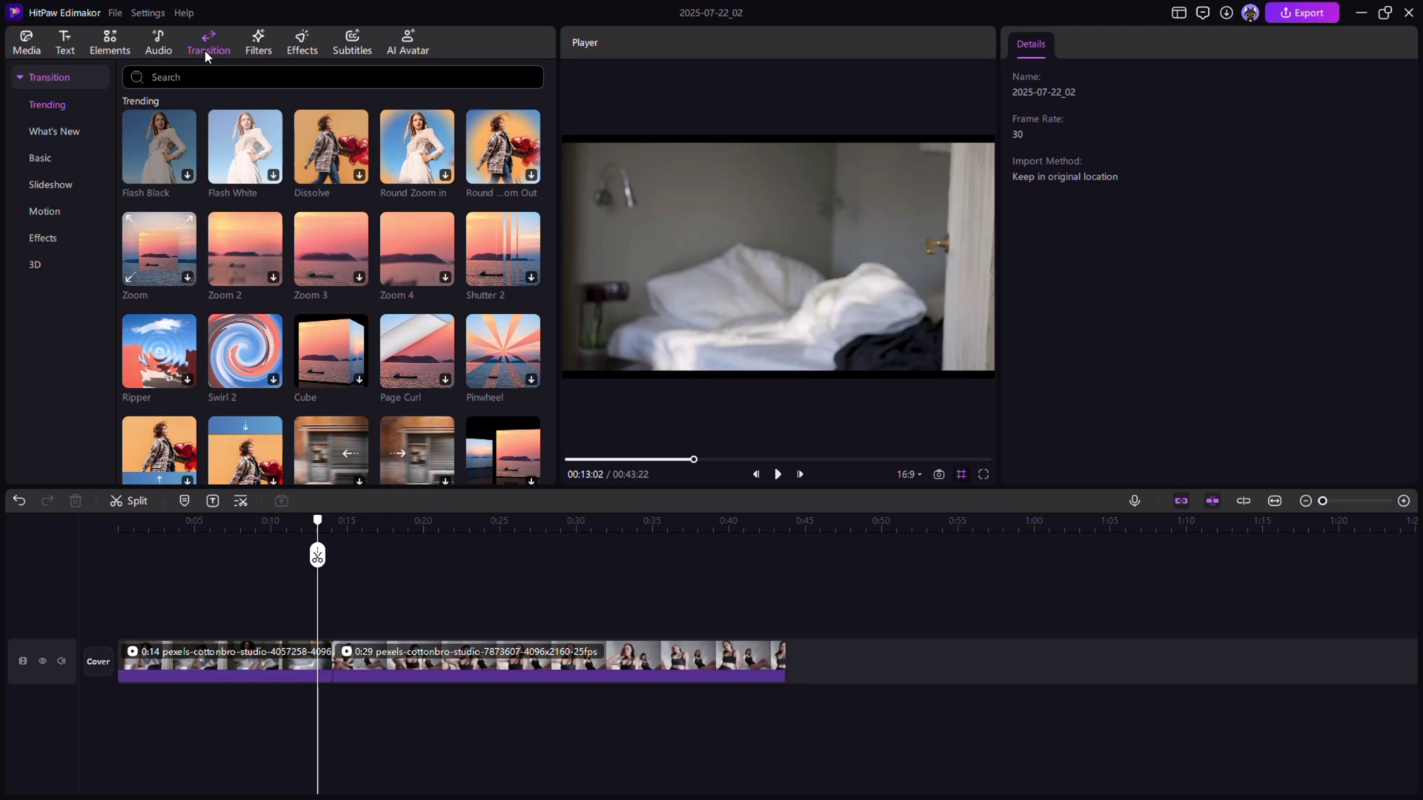
{"action": "left_click", "coordinate": [55, 131]}
{"action": "left_click_drag", "start_coordinate": [245, 146], "coordinate": [335, 665]}
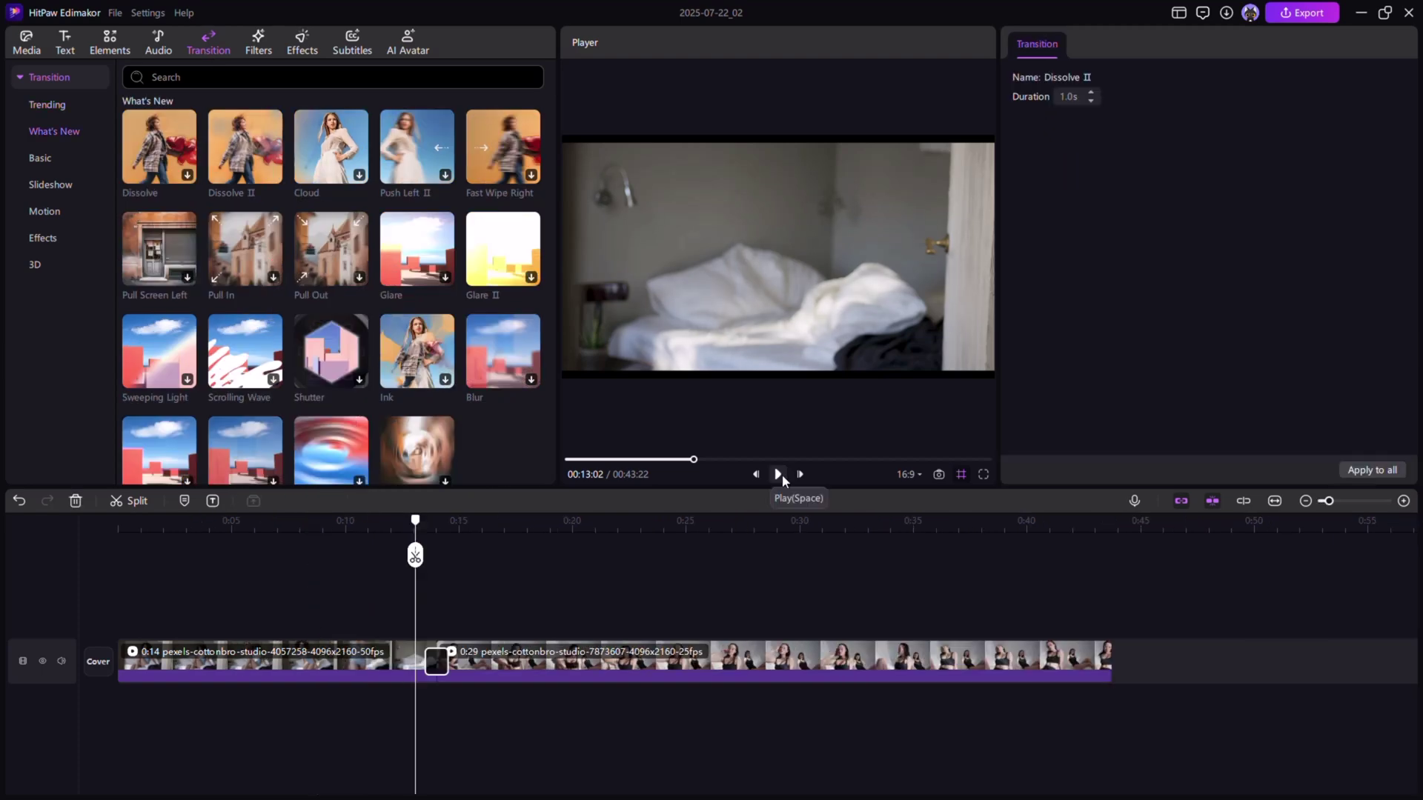
{"action": "left_click", "coordinate": [778, 475]}
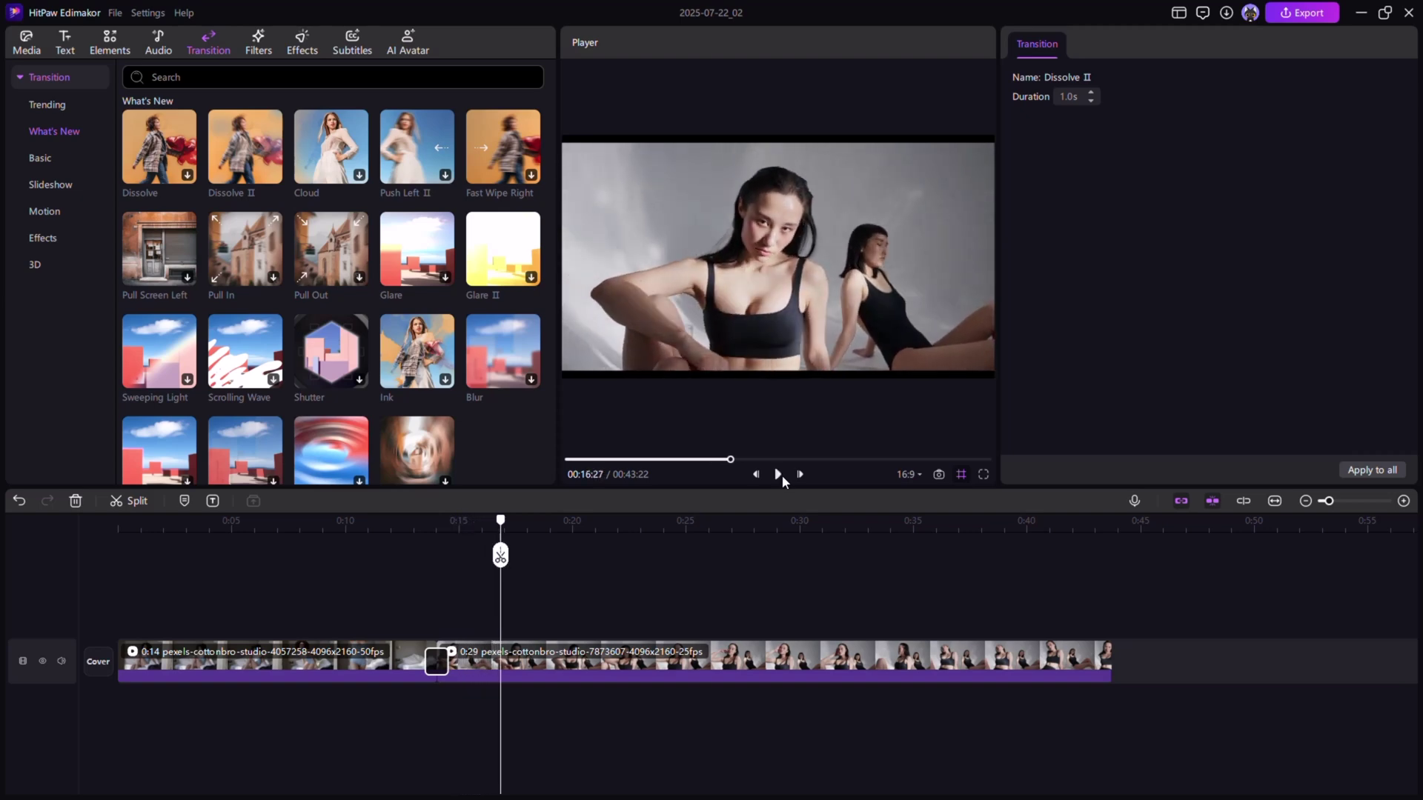
{"action": "mouse_move", "coordinate": [330, 247]}
{"action": "left_mouse_down"}
{"action": "mouse_move", "coordinate": [428, 568]}
{"action": "mouse_move", "coordinate": [433, 652]}
{"action": "left_mouse_up"}
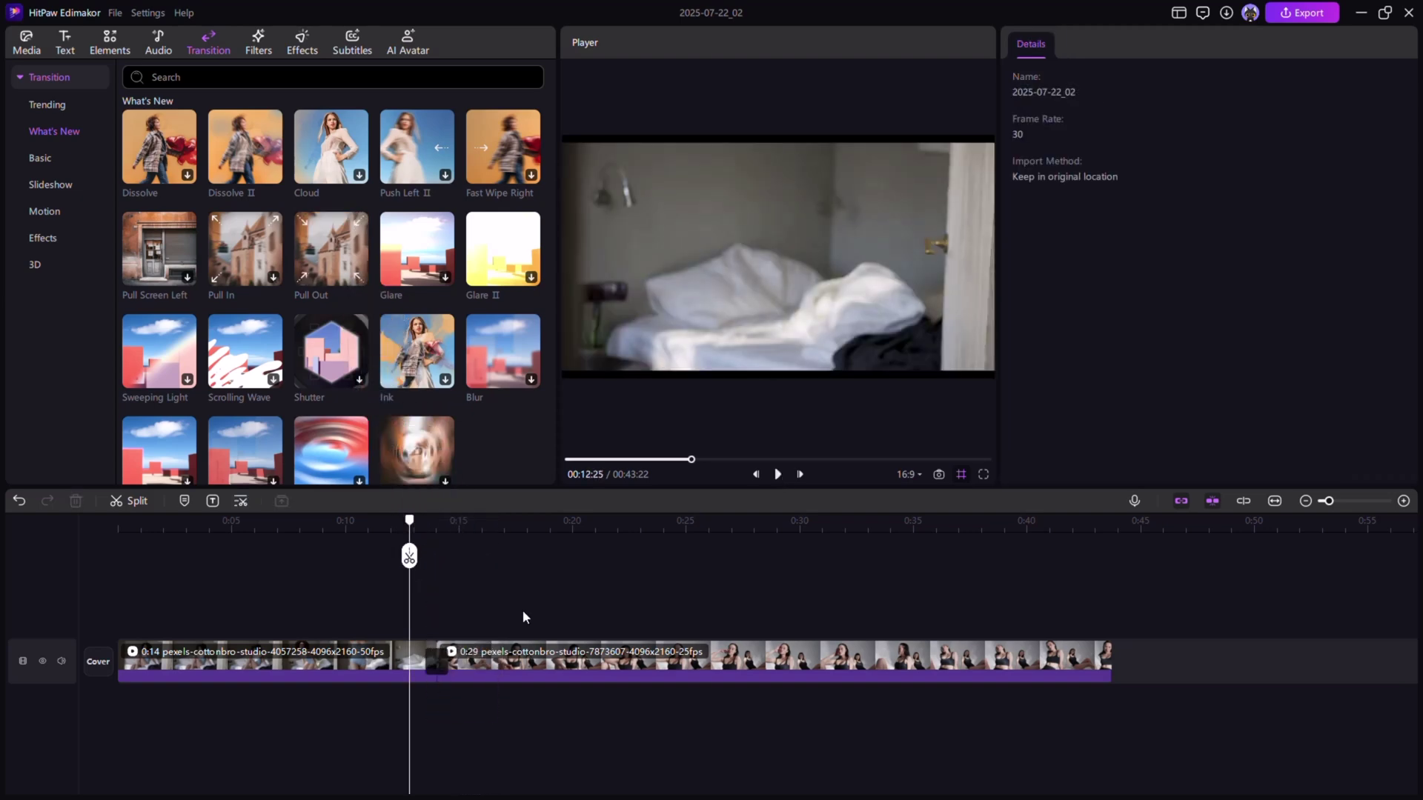
{"action": "left_click", "coordinate": [781, 472]}
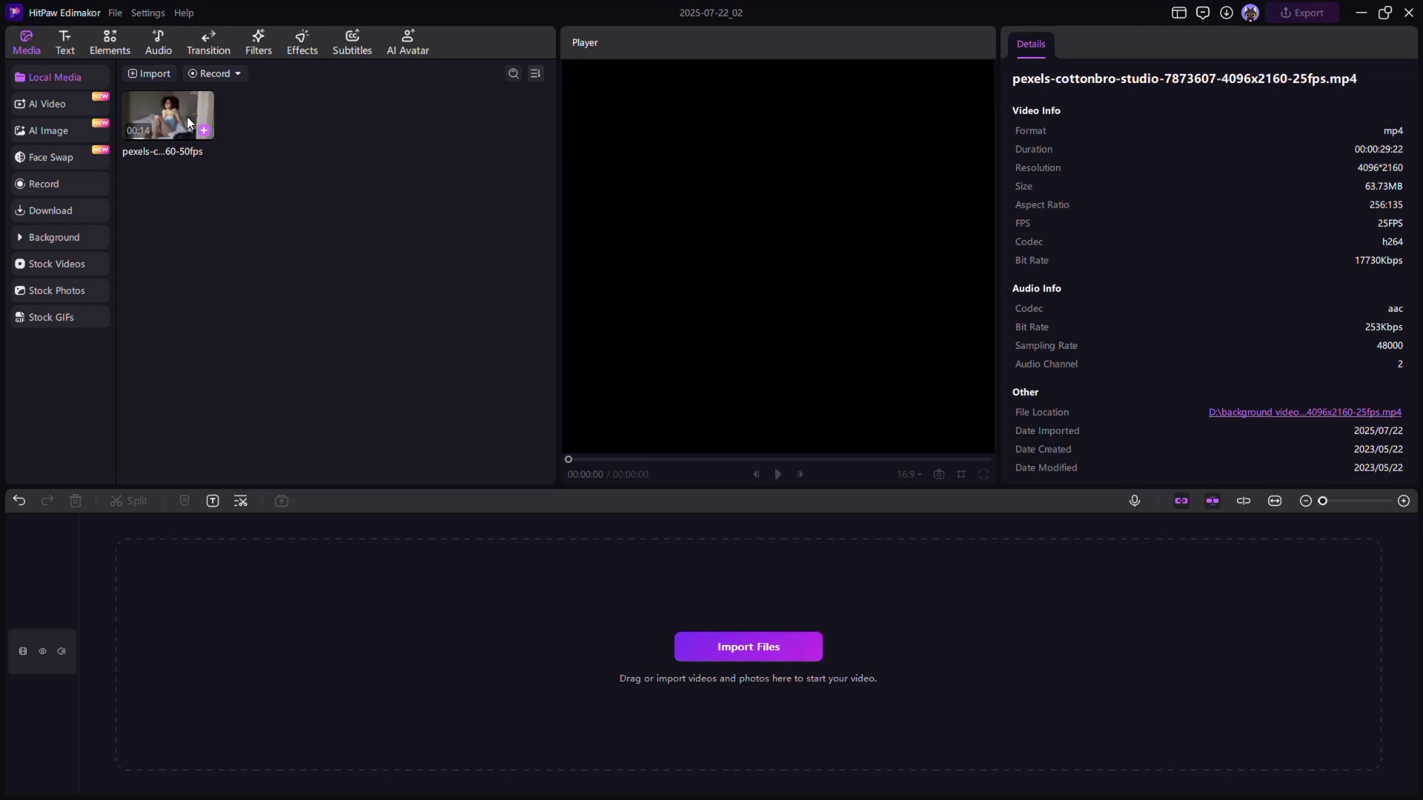
- Add the 14-second clip to the timeline and set the playhead to about 3 seconds
{"action": "left_click_drag", "start_coordinate": [187, 118], "coordinate": [118, 623]}
{"action": "left_click", "coordinate": [353, 528]}
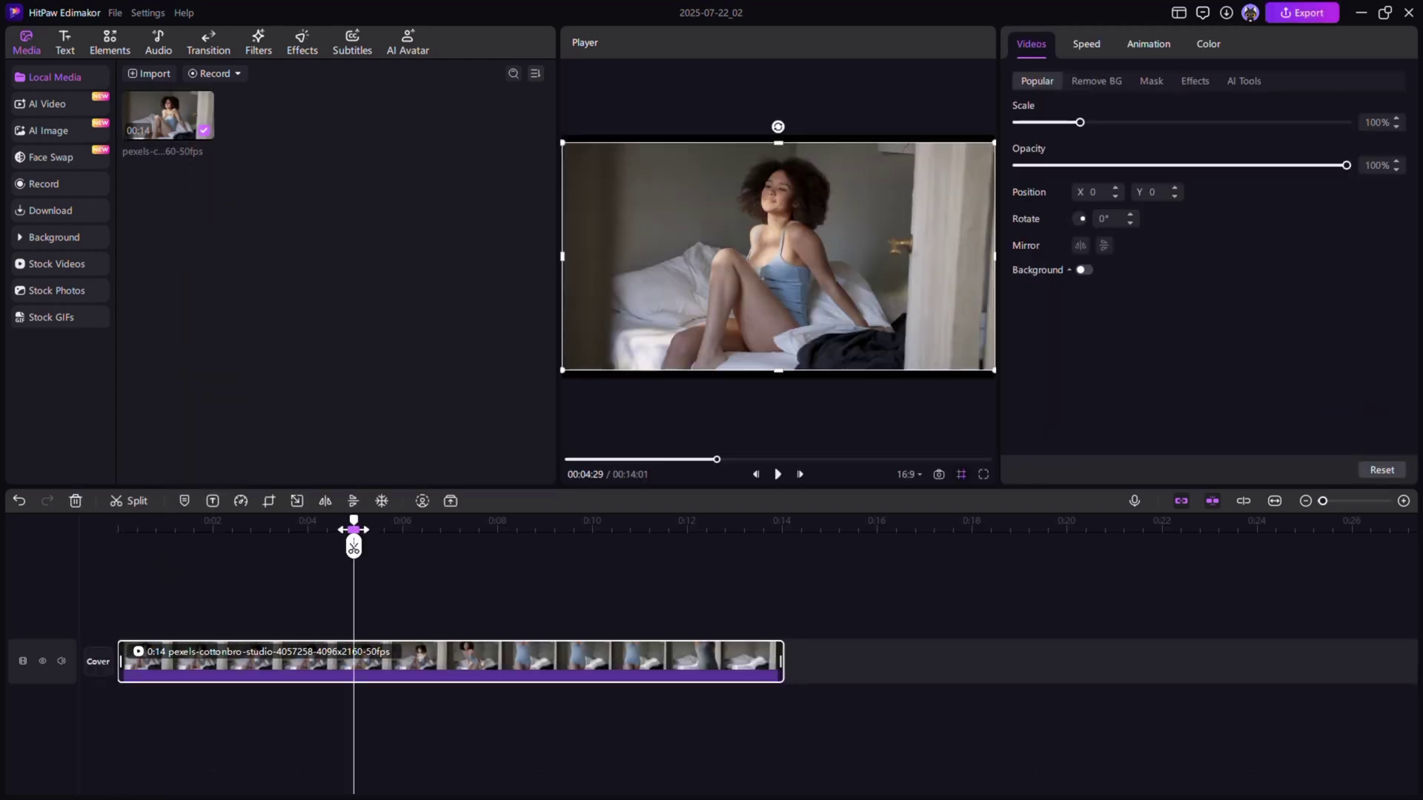
{"action": "left_click_drag", "start_coordinate": [353, 529], "coordinate": [281, 530]}
- Browse the What's New, Festival, Movie Style, Camera Shutter and Retro filter categories, returning to Trending
{"action": "left_click", "coordinate": [259, 43]}
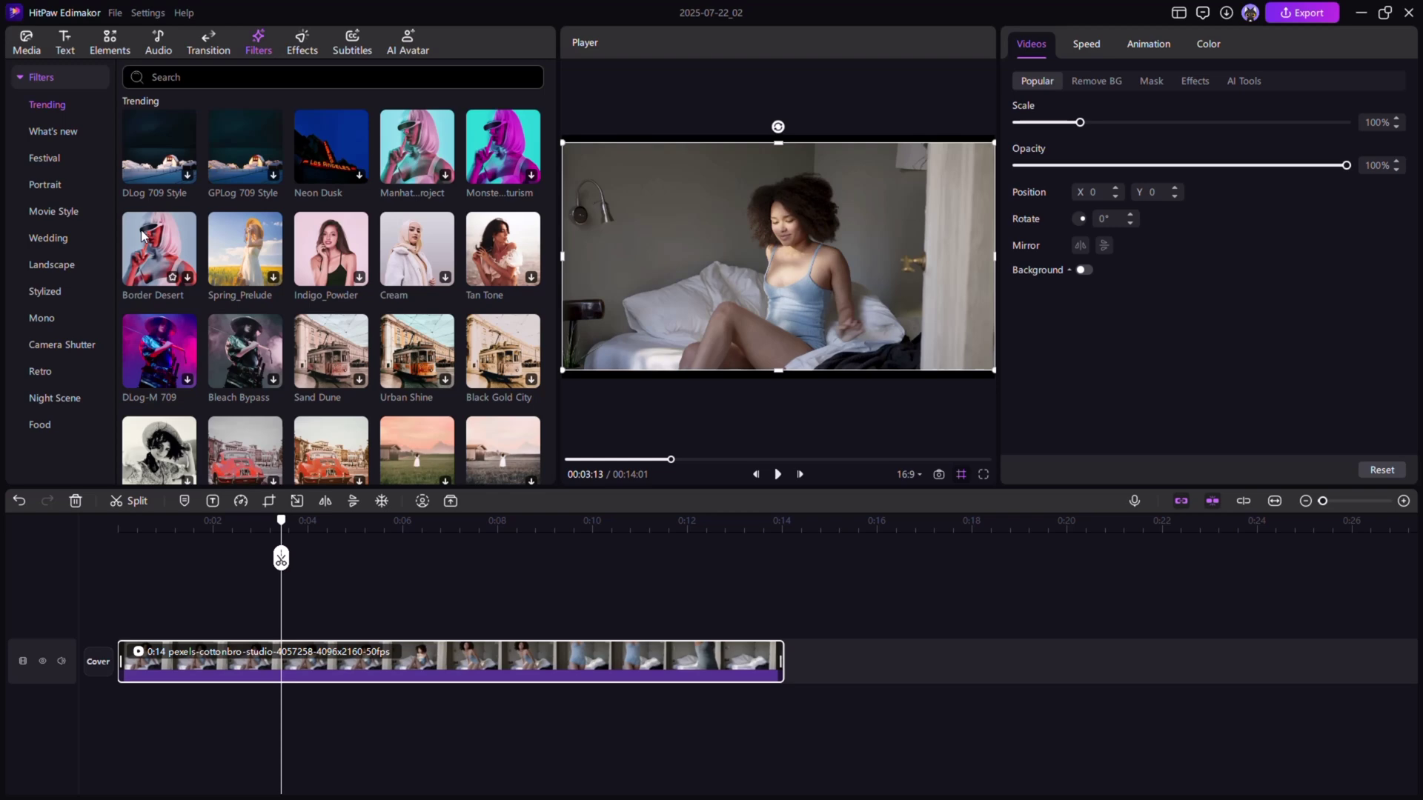
{"action": "left_click", "coordinate": [47, 133]}
{"action": "left_click", "coordinate": [56, 160]}
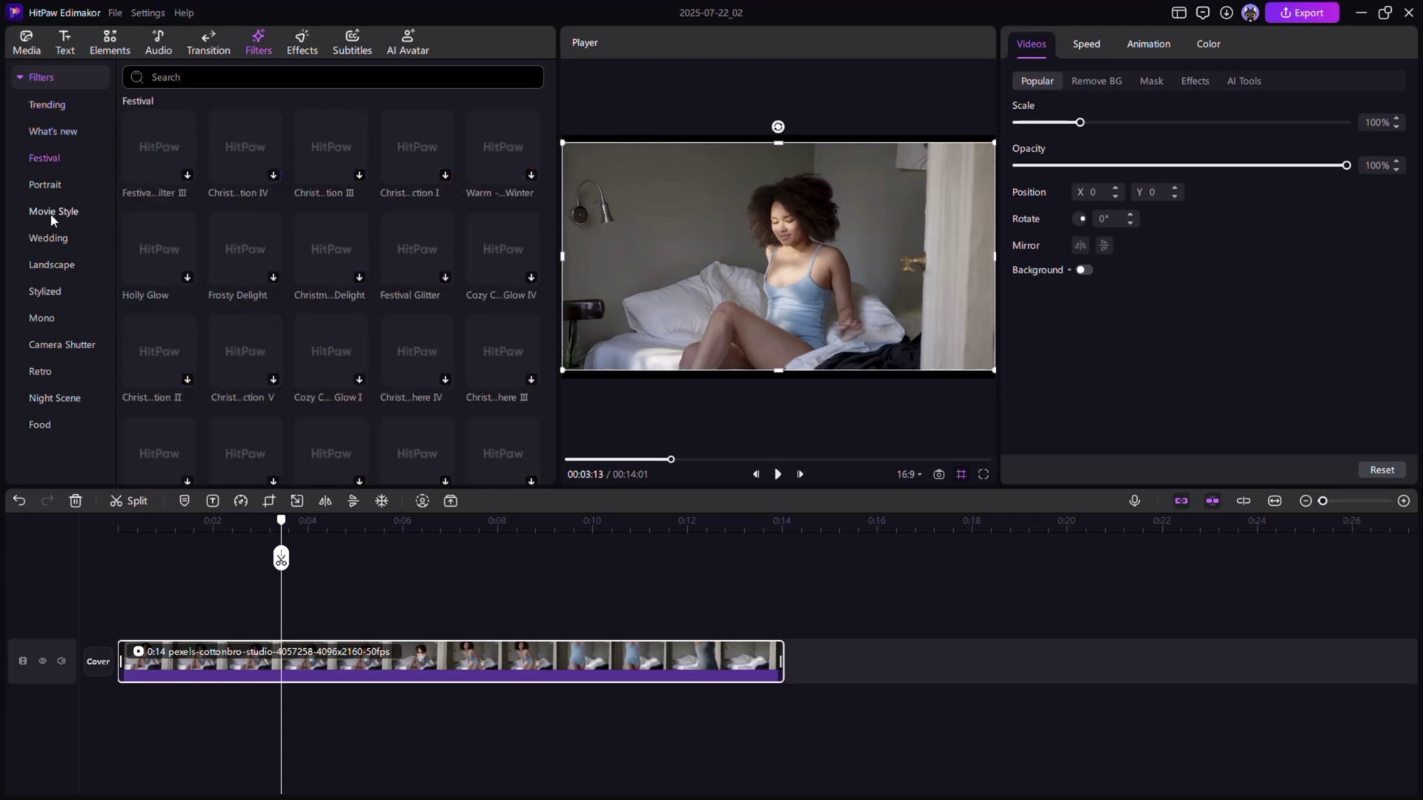
{"action": "left_click", "coordinate": [50, 213]}
{"action": "left_click", "coordinate": [53, 346]}
{"action": "left_click", "coordinate": [51, 378]}
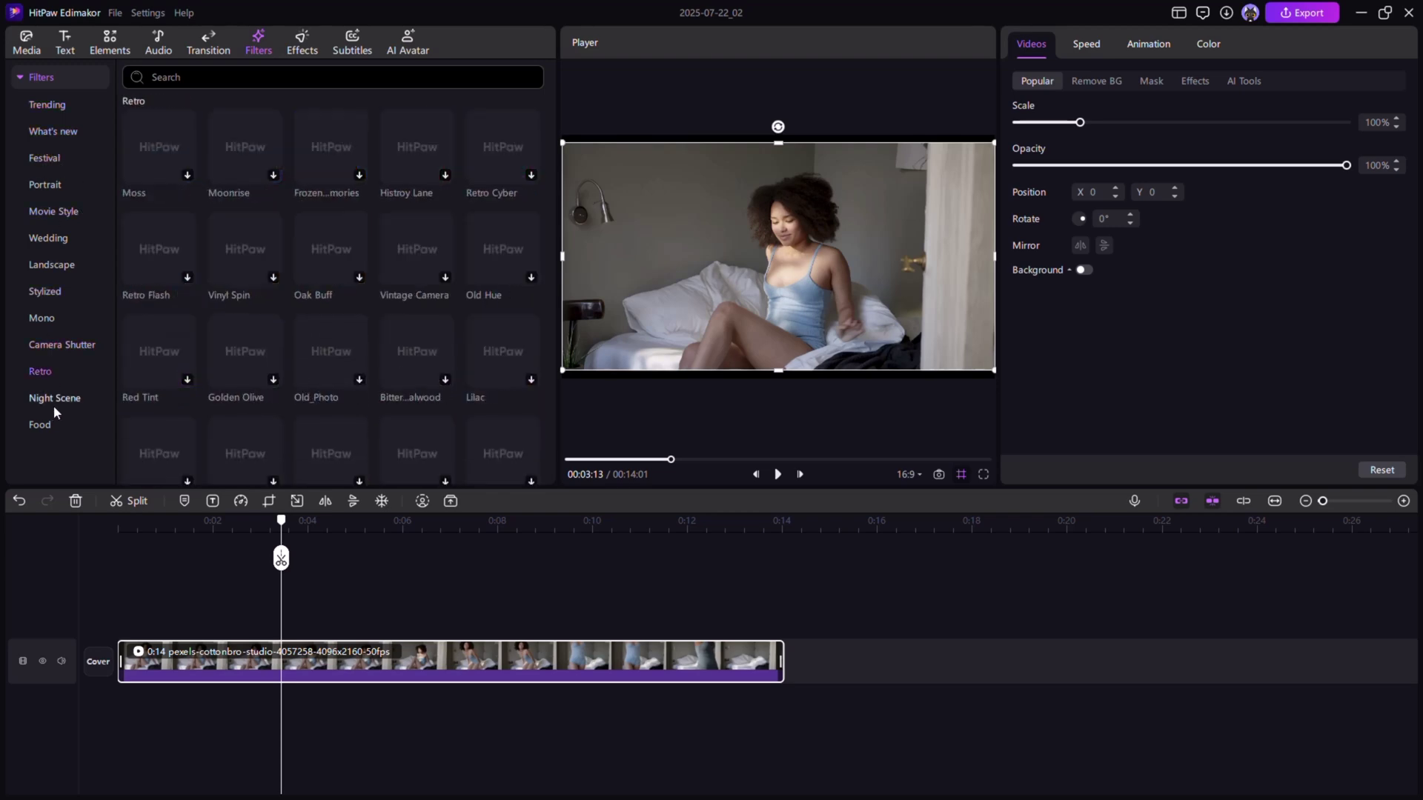
{"action": "left_click", "coordinate": [82, 99]}
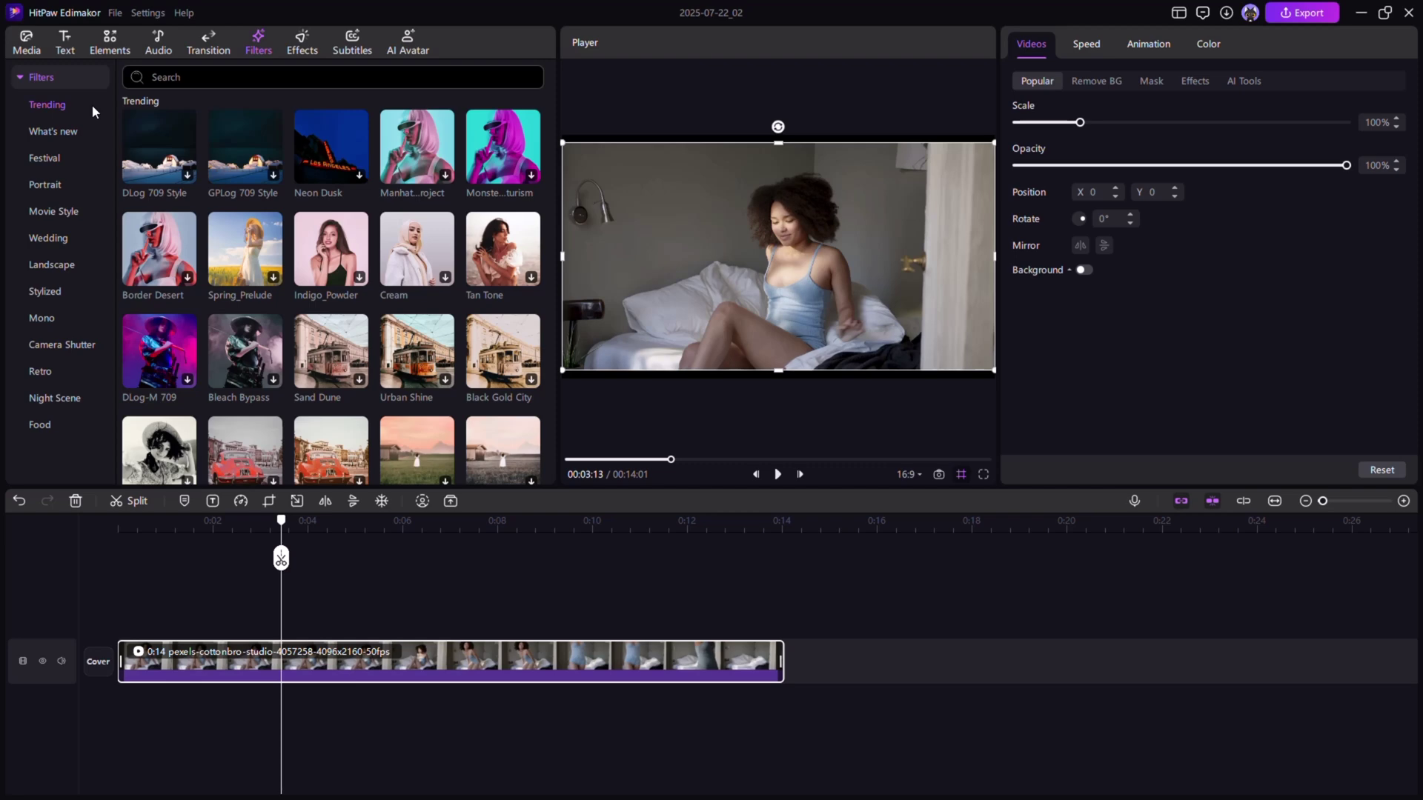
- Apply the Manhattan Project and Monster Futurism filters to the clip and scrub through the result
{"action": "left_click", "coordinate": [432, 145]}
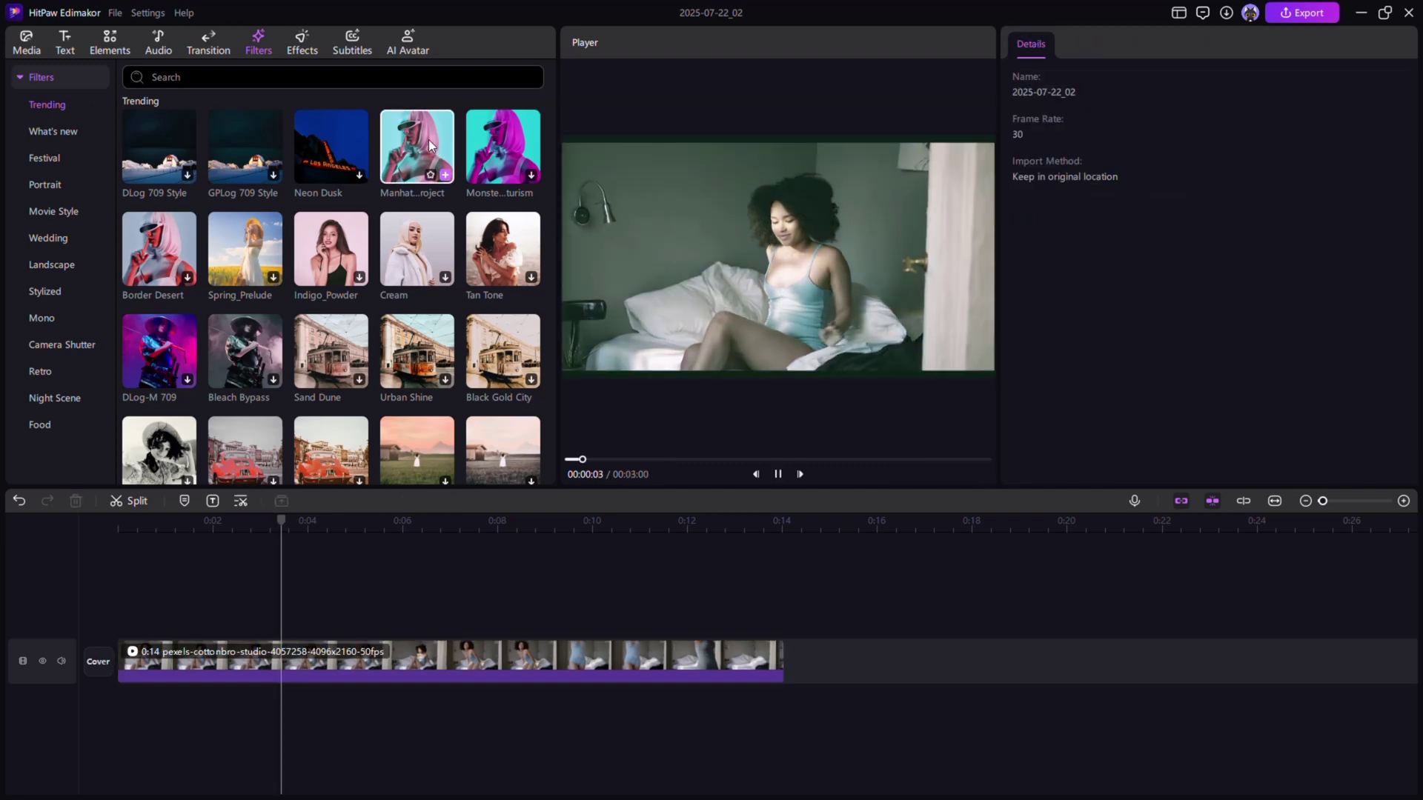
{"action": "left_click_drag", "start_coordinate": [432, 146], "coordinate": [369, 667]}
{"action": "left_click_drag", "start_coordinate": [503, 145], "coordinate": [363, 659]}
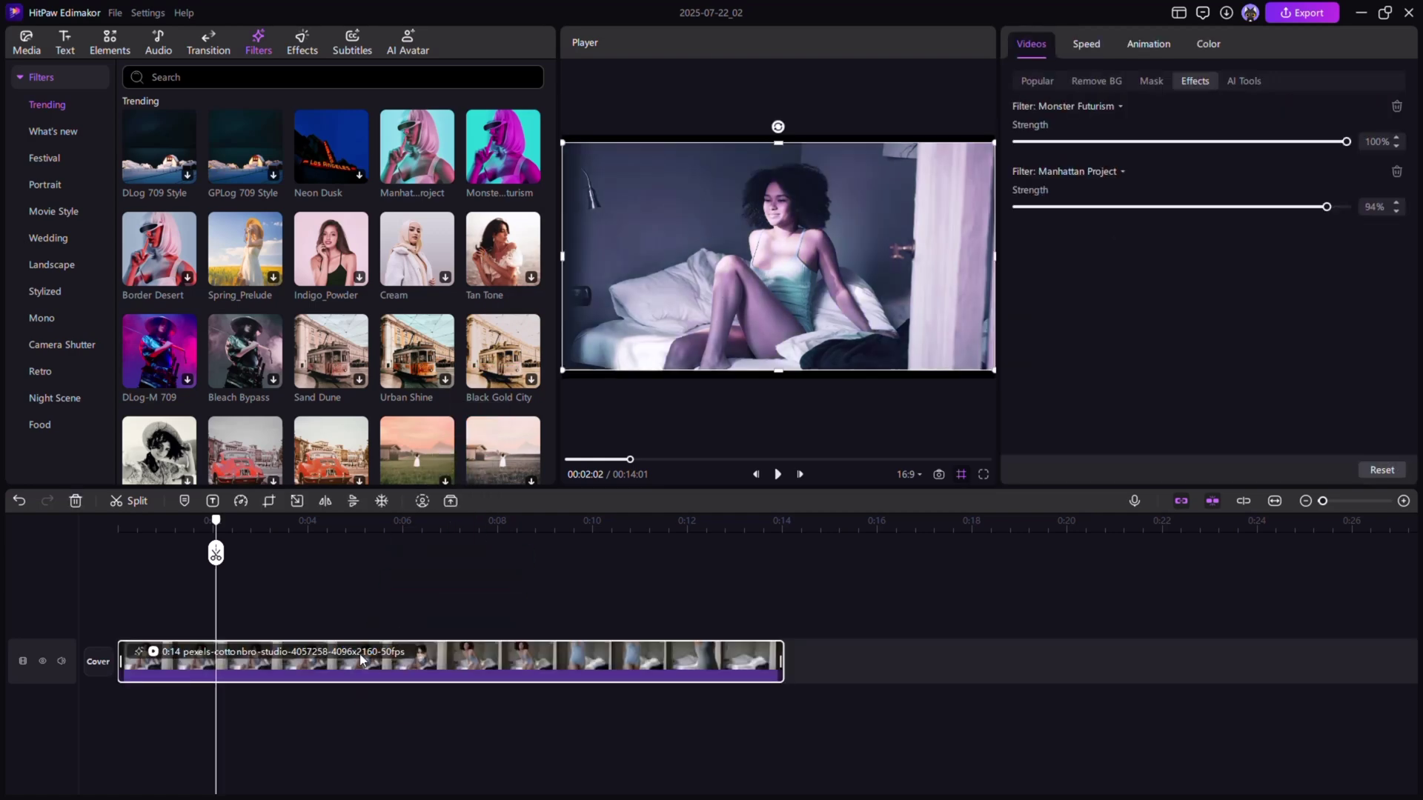
{"action": "left_click_drag", "start_coordinate": [215, 552], "coordinate": [472, 557]}
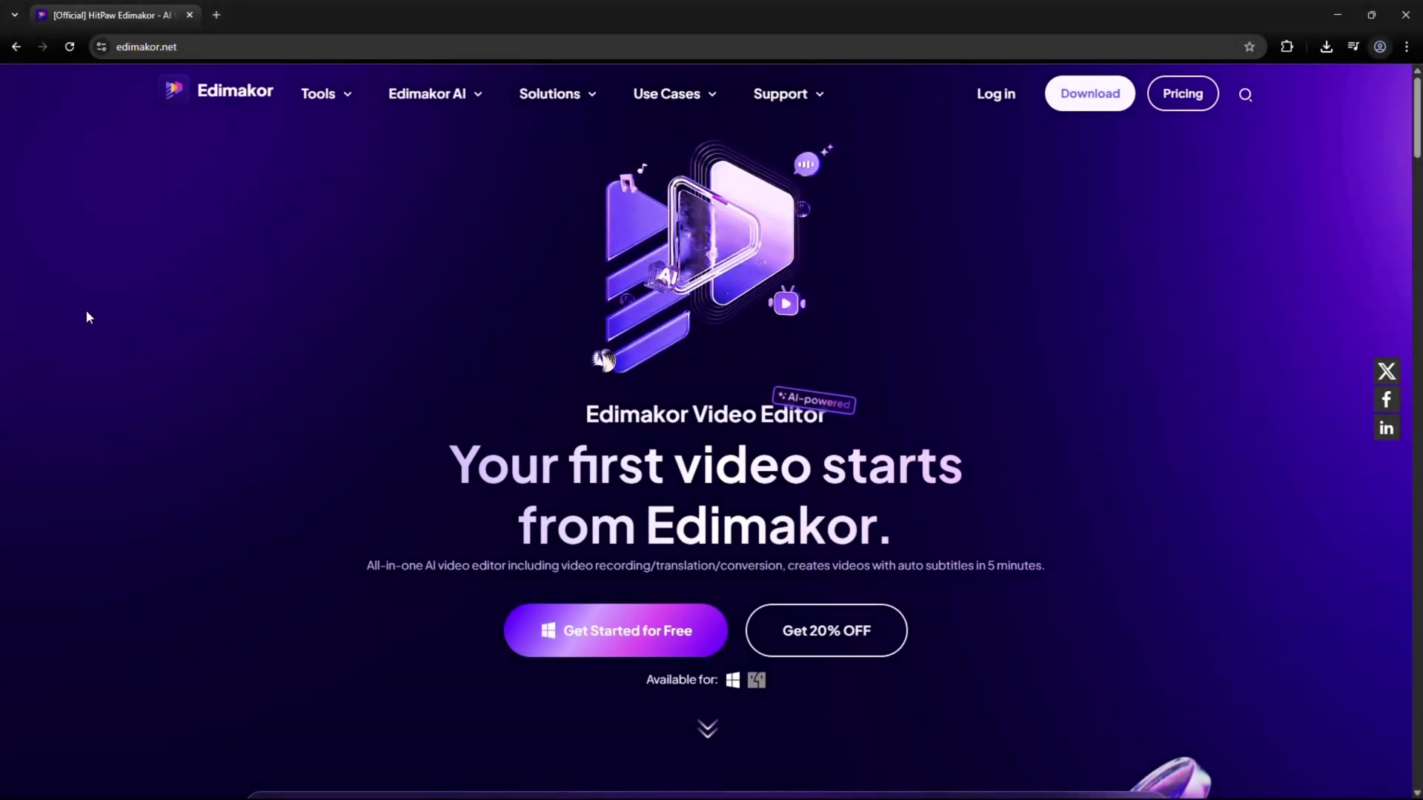
- Scroll down the edimakor.net homepage and inspect the AI tool showcase tiles
{"action": "scroll", "coordinate": [61, 309], "scroll_direction": "down", "scroll_amount": 7}
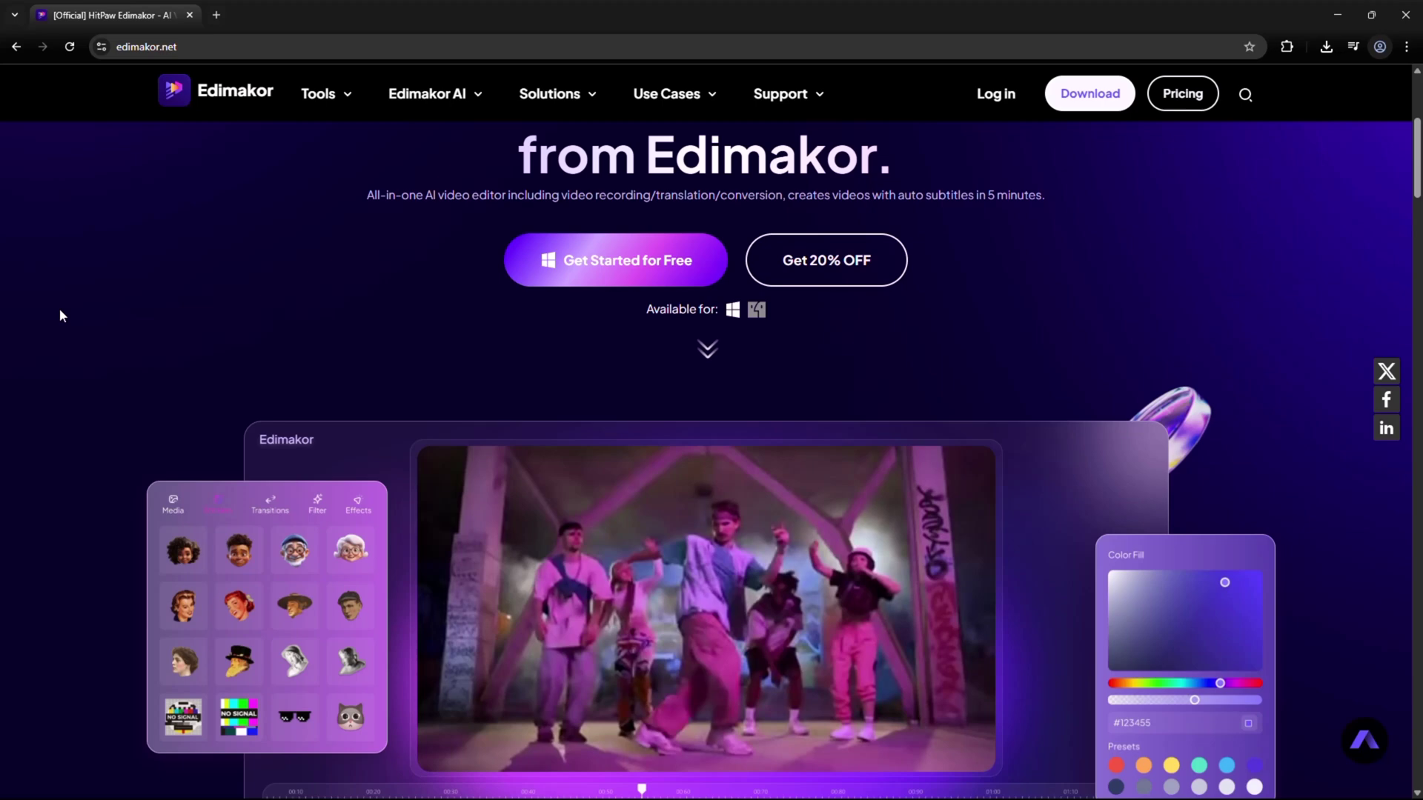
{"action": "scroll", "coordinate": [58, 309], "scroll_direction": "down", "scroll_amount": 3}
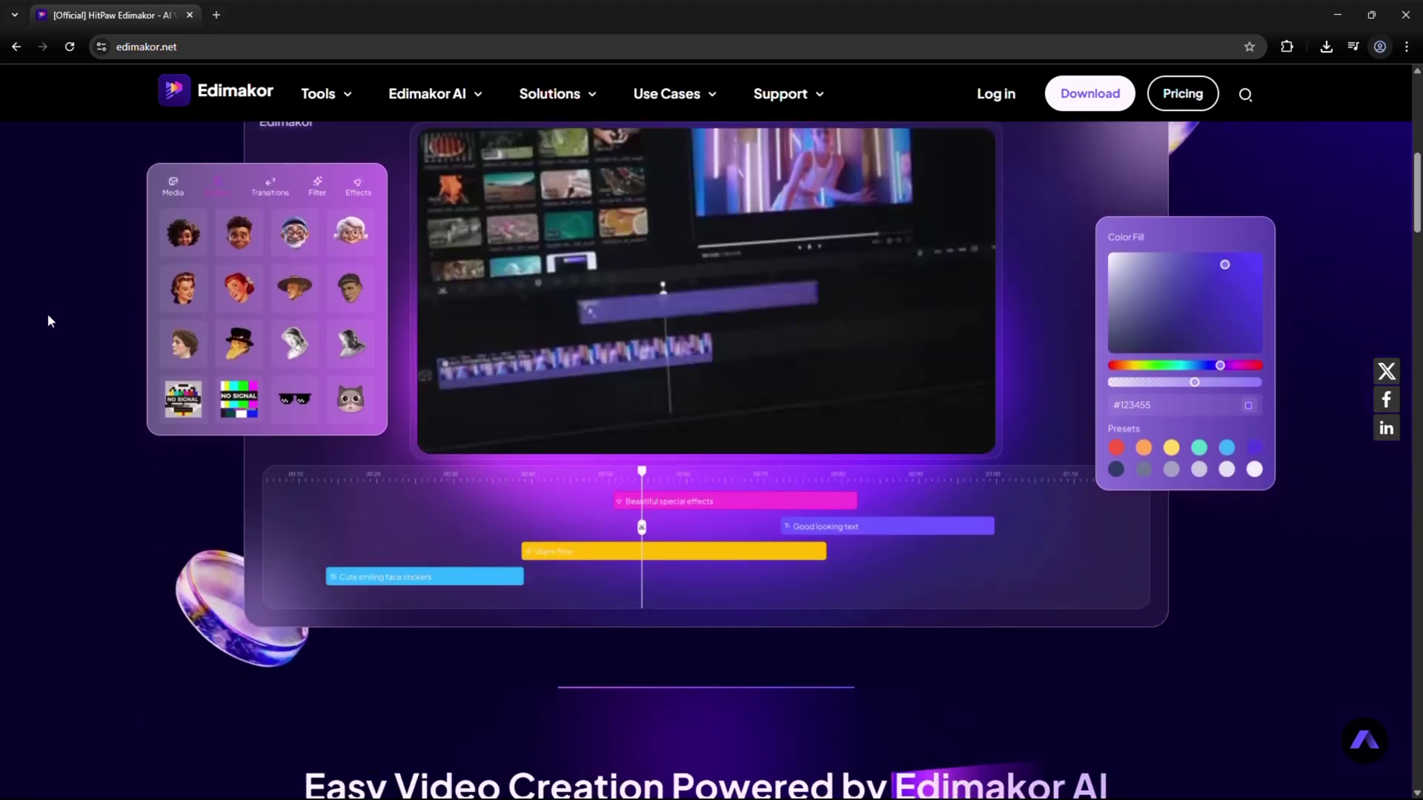
{"action": "scroll", "coordinate": [48, 320], "scroll_direction": "down", "scroll_amount": 1}
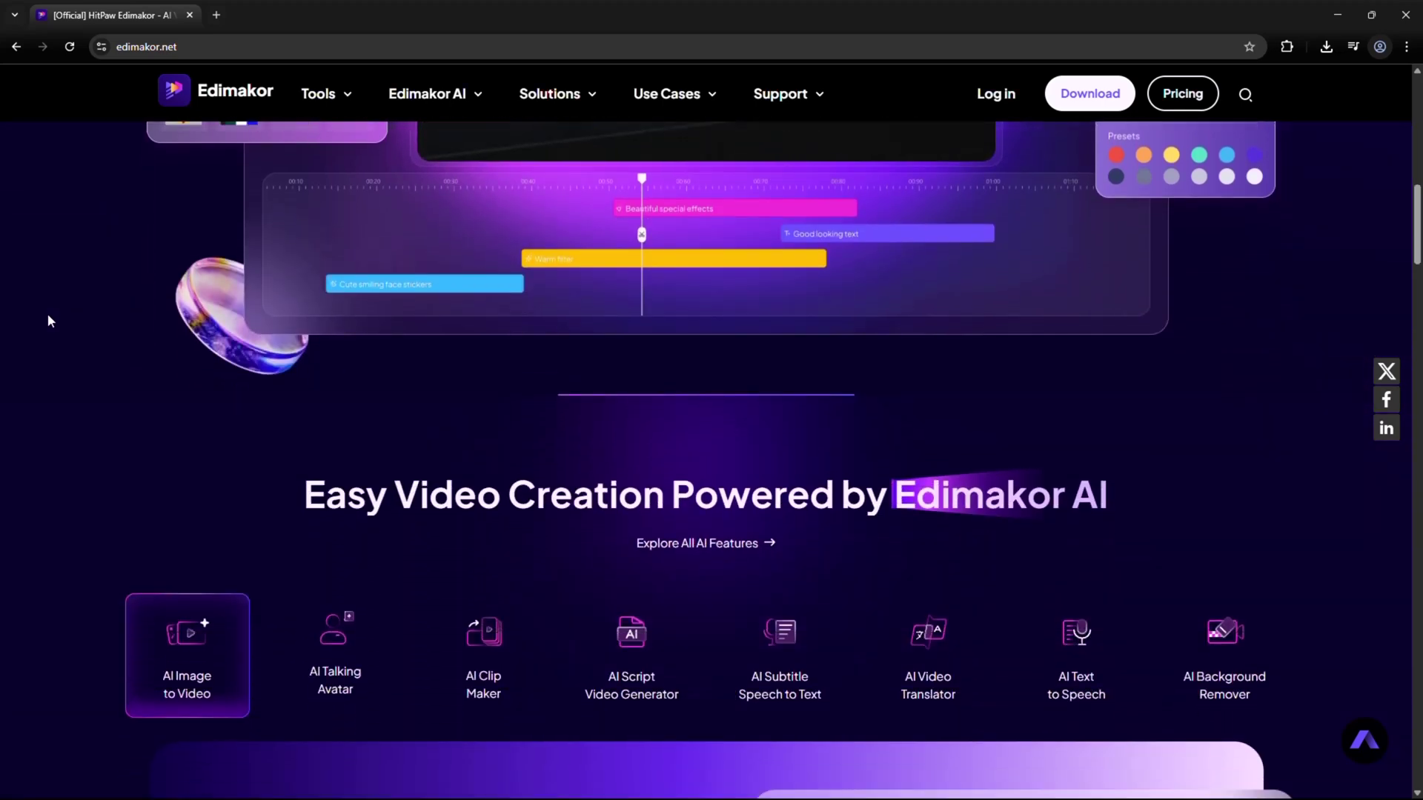
{"action": "scroll", "coordinate": [49, 319], "scroll_direction": "down", "scroll_amount": 4}
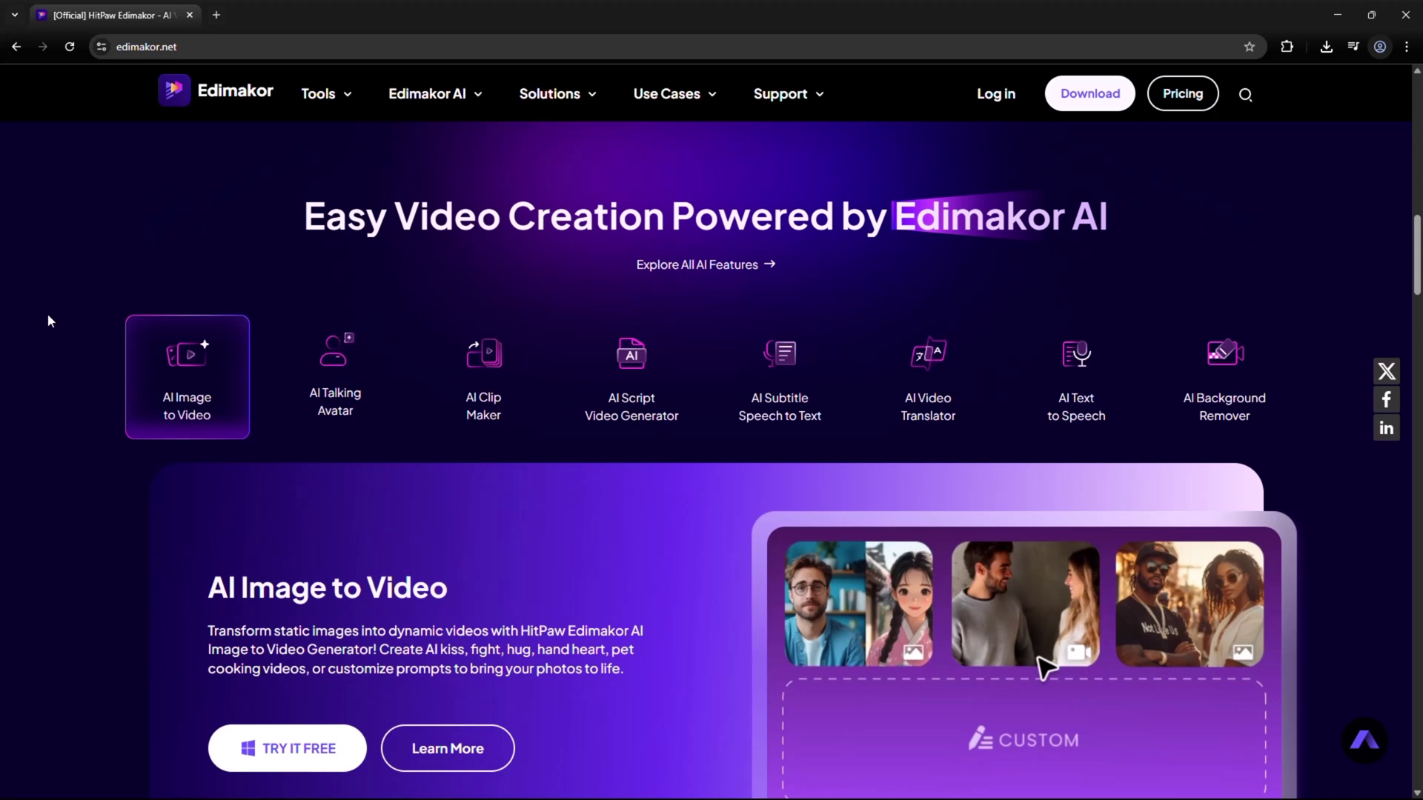
{"action": "scroll", "coordinate": [49, 320], "scroll_direction": "down", "scroll_amount": 2}
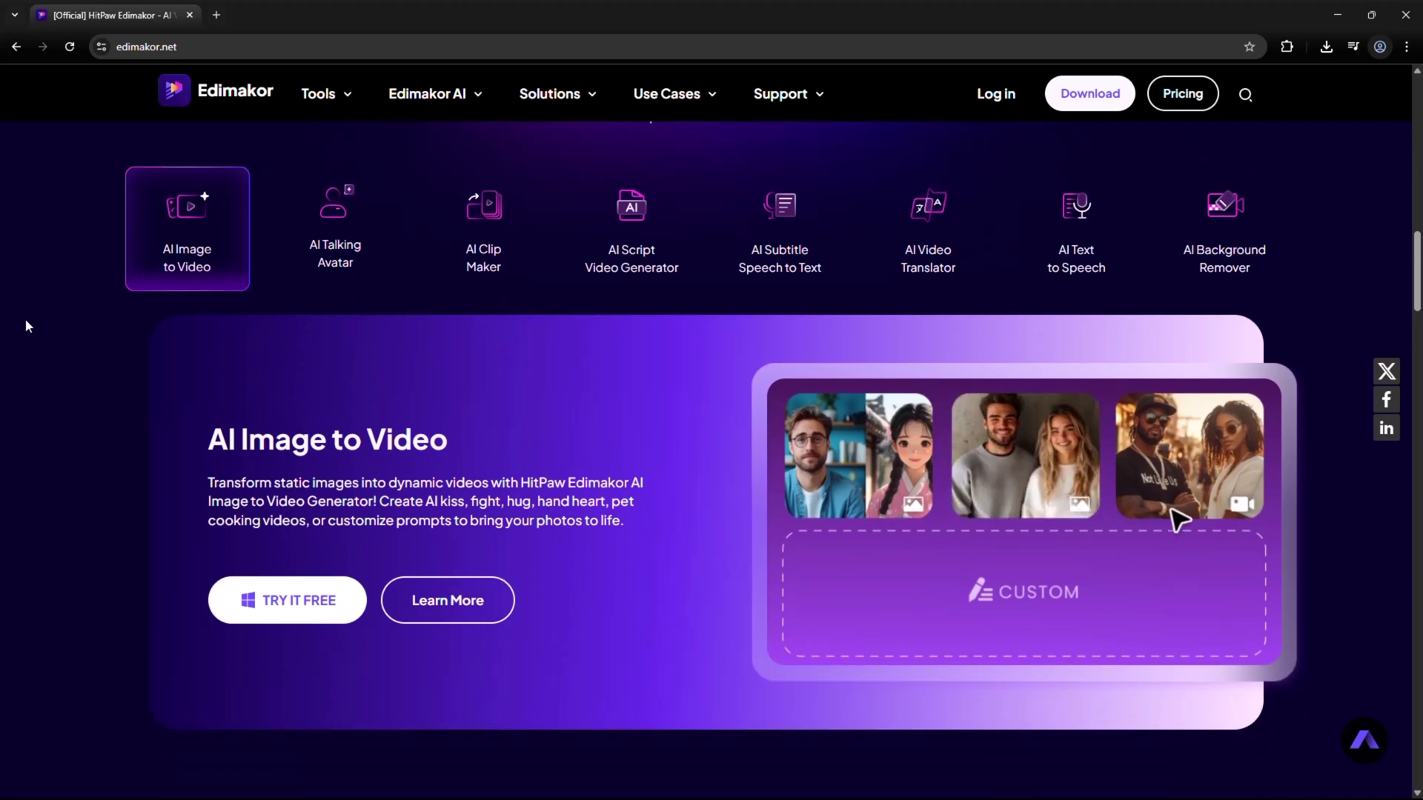
{"action": "mouse_move", "coordinate": [476, 230]}
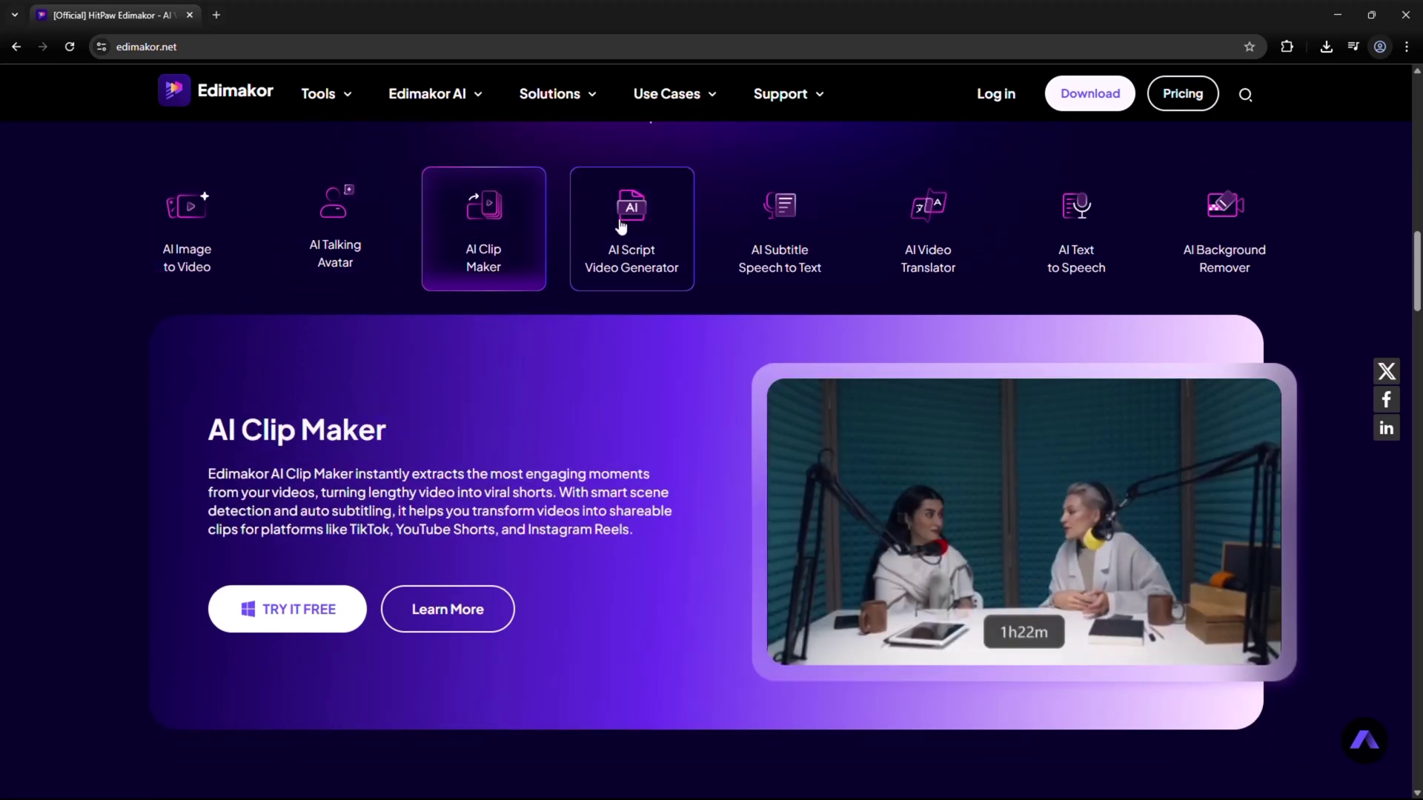
{"action": "mouse_move", "coordinate": [661, 225]}
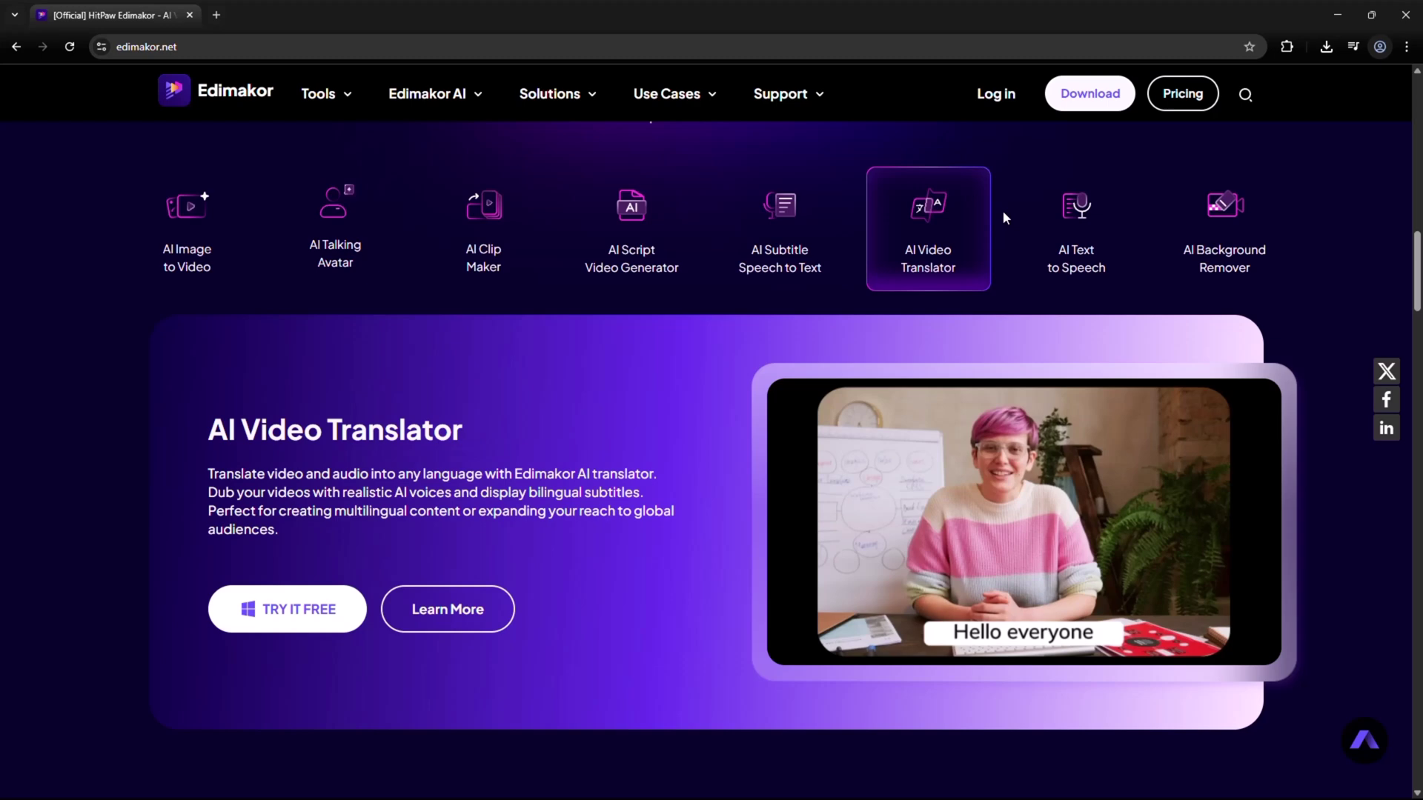
{"action": "mouse_move", "coordinate": [1224, 241]}
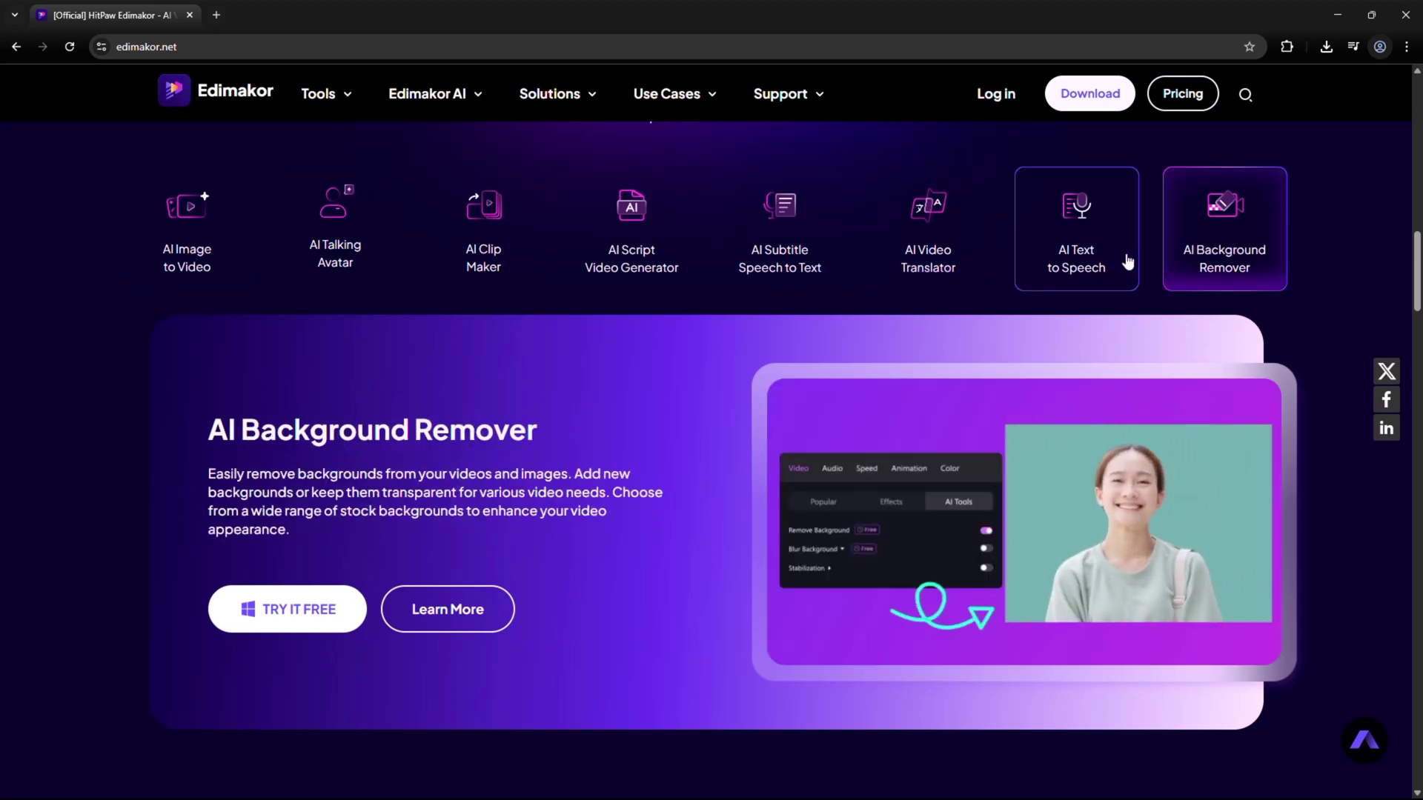
- Scroll past the stock assets to the 100+ Video Editing Tools & Features section
{"action": "scroll", "coordinate": [2, 300], "scroll_direction": "down", "scroll_amount": 8}
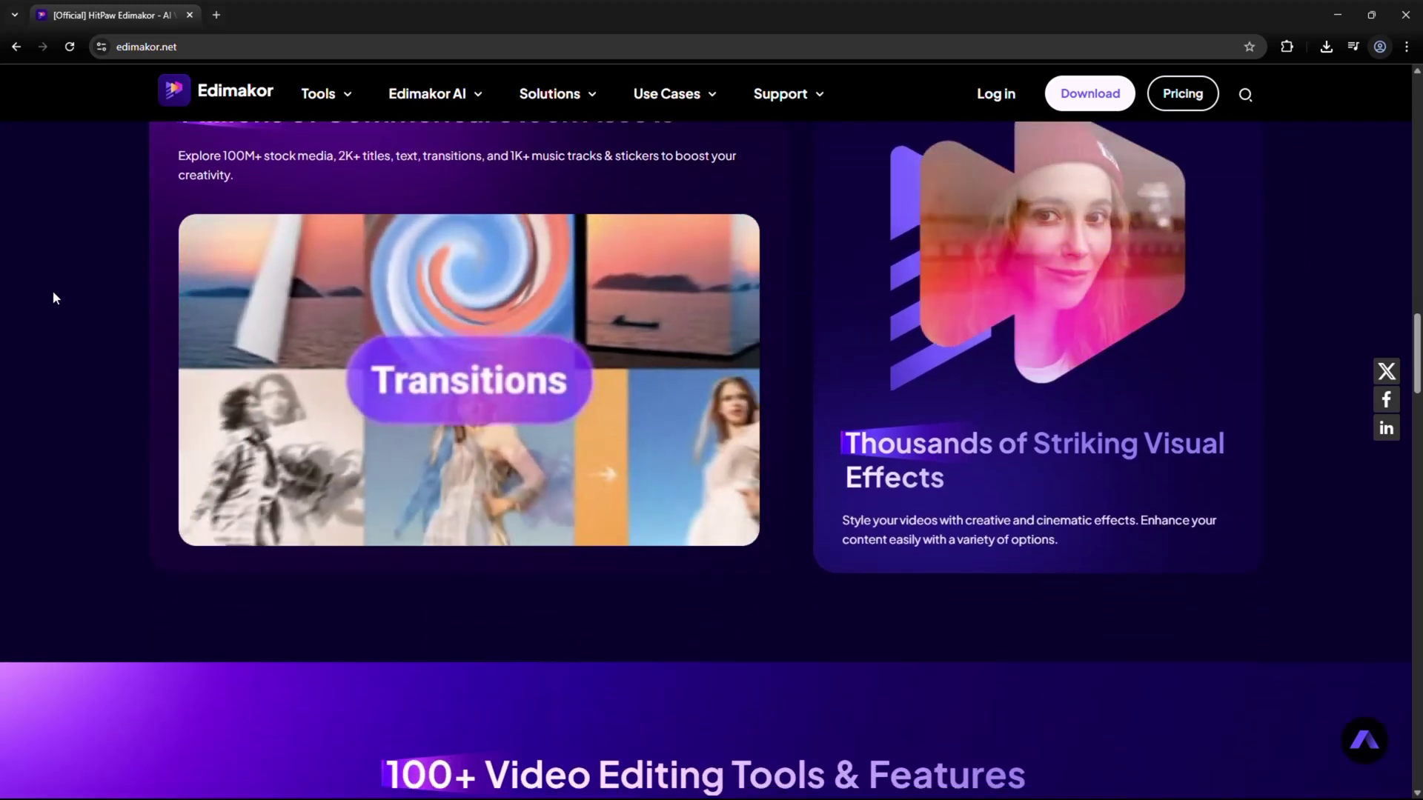
{"action": "scroll", "coordinate": [54, 298], "scroll_direction": "down", "scroll_amount": 3}
{"action": "scroll", "coordinate": [54, 298], "scroll_direction": "down", "scroll_amount": 4}
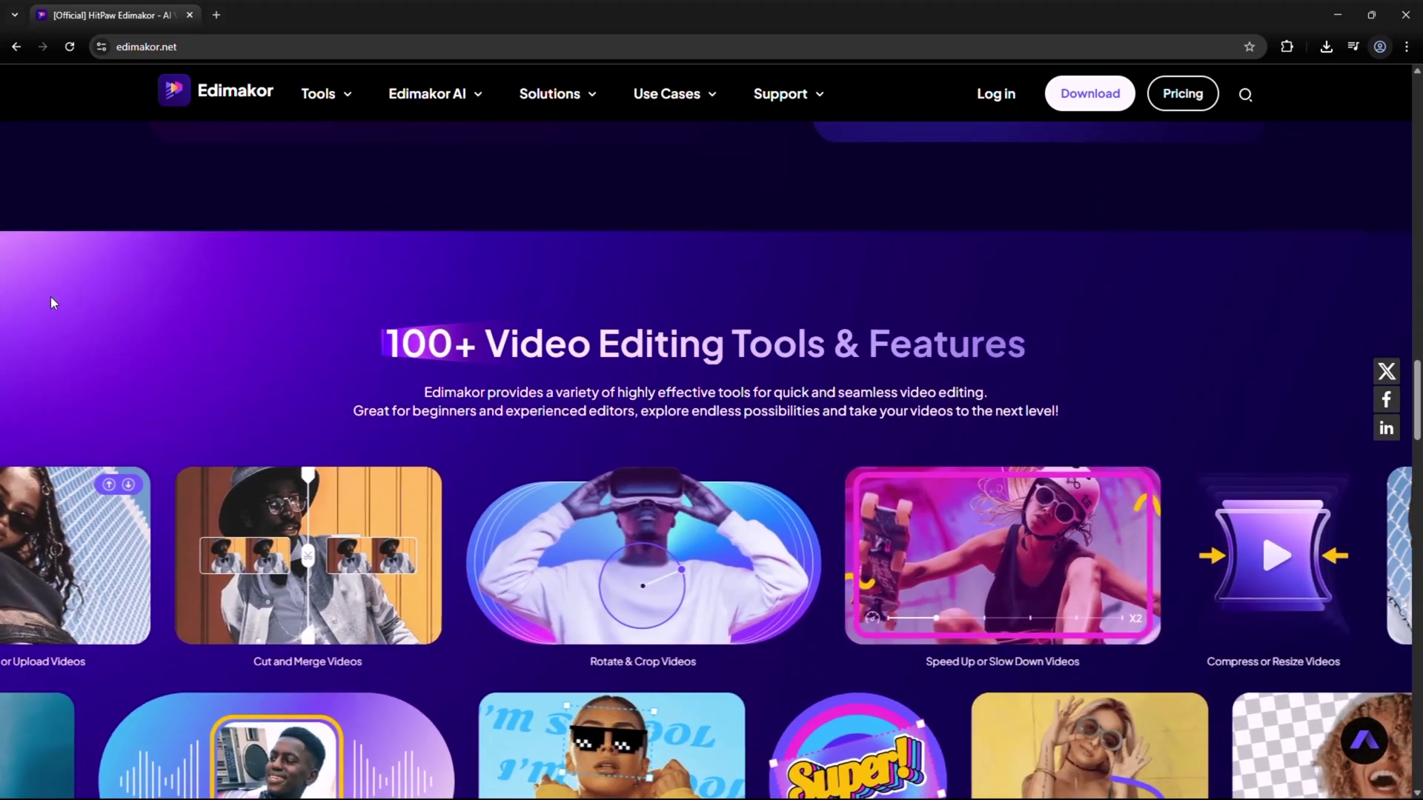